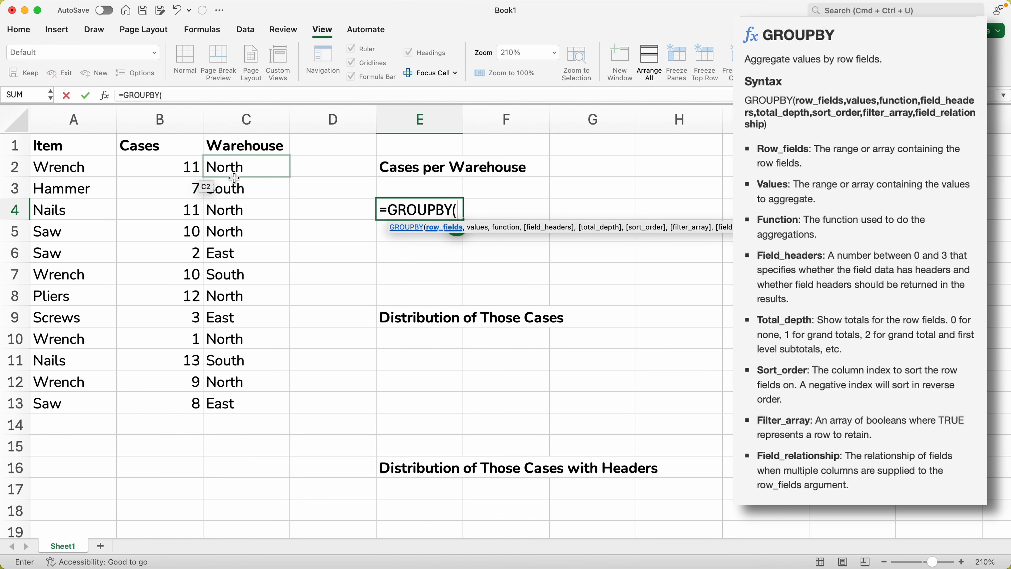
Complete the GROUPBY formula in E4 with C2:C13 as row fields, B2:B13 as values and SUM as the function
left_click_drag(263, 171, 265, 398)
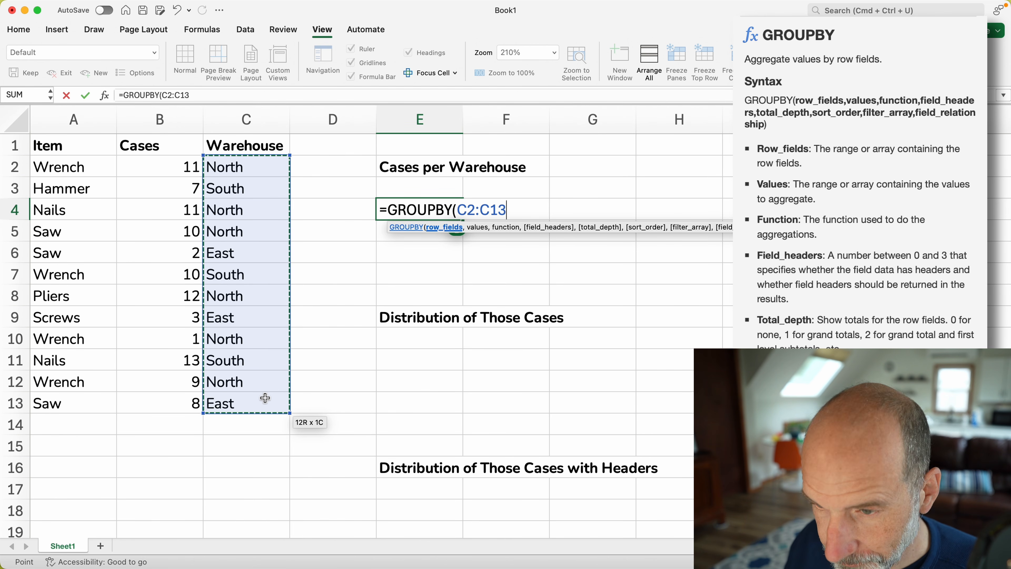
type(",")
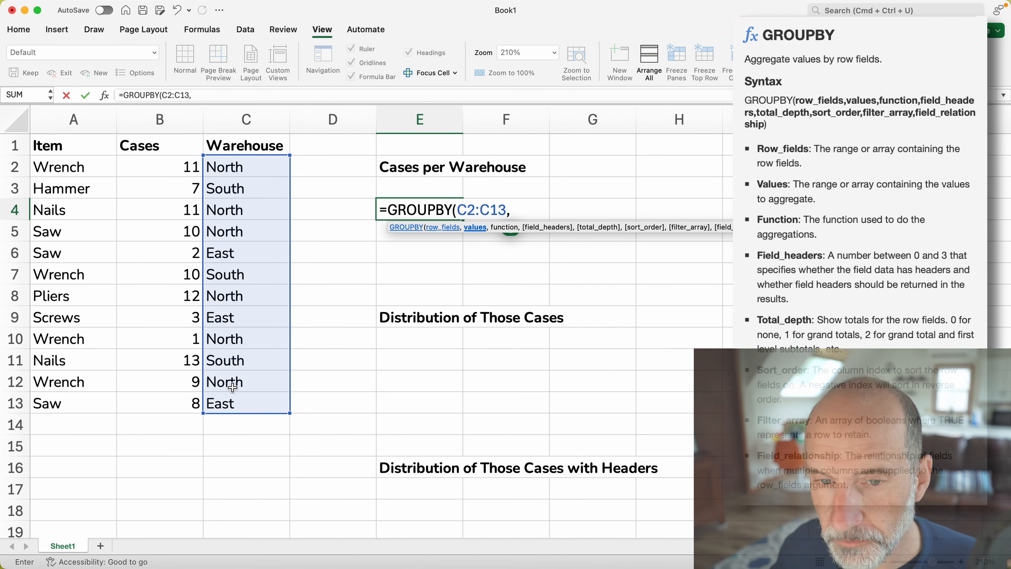
left_click(177, 177)
left_click_drag(177, 177, 169, 407)
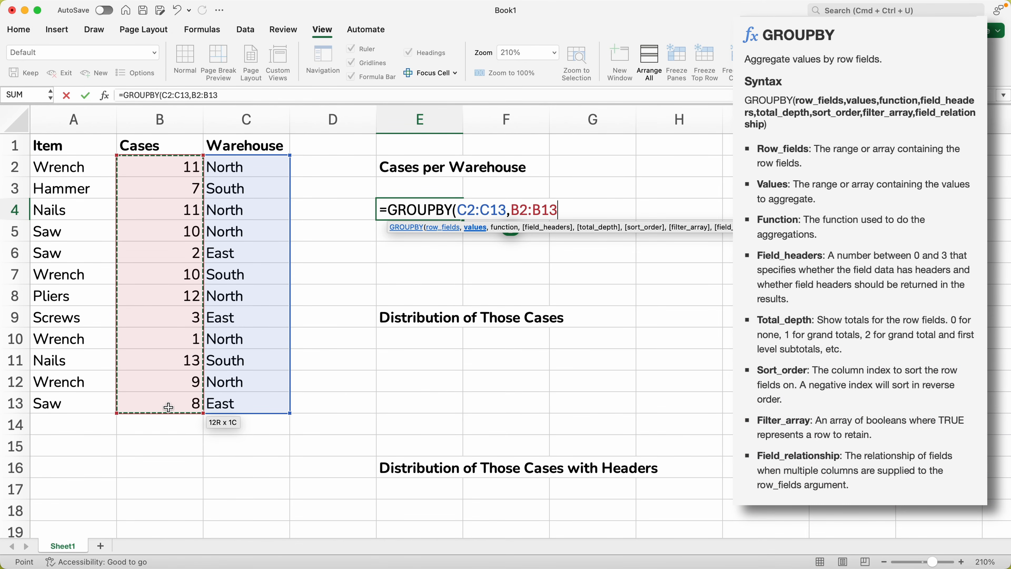
type(",")
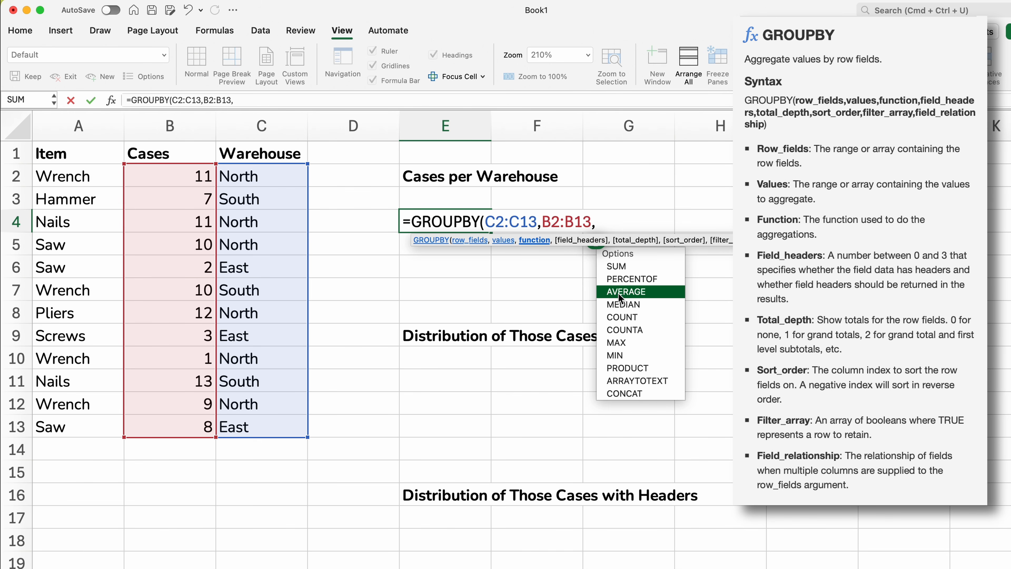
double_click(631, 266)
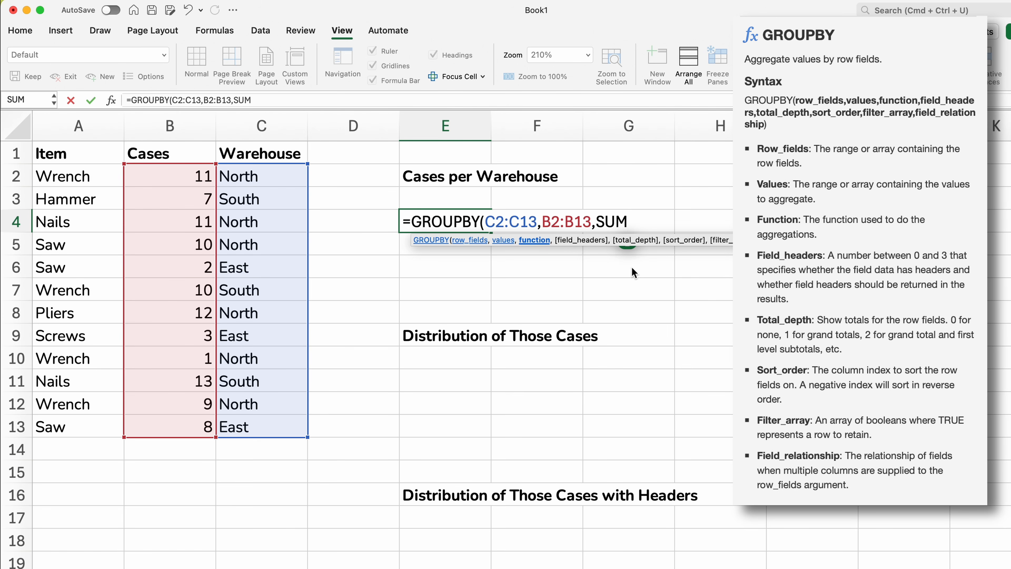
type(")")
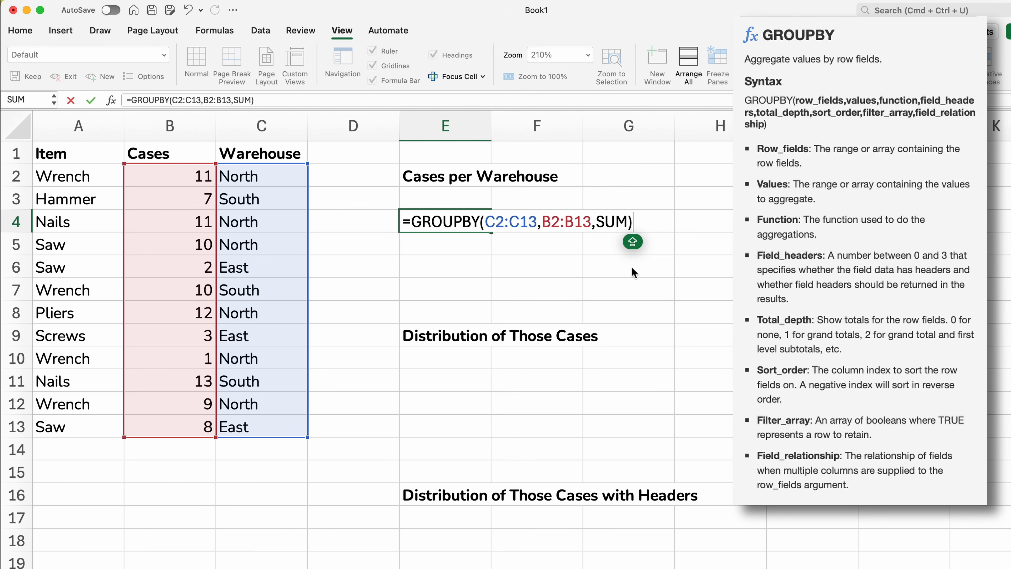
key("Return")
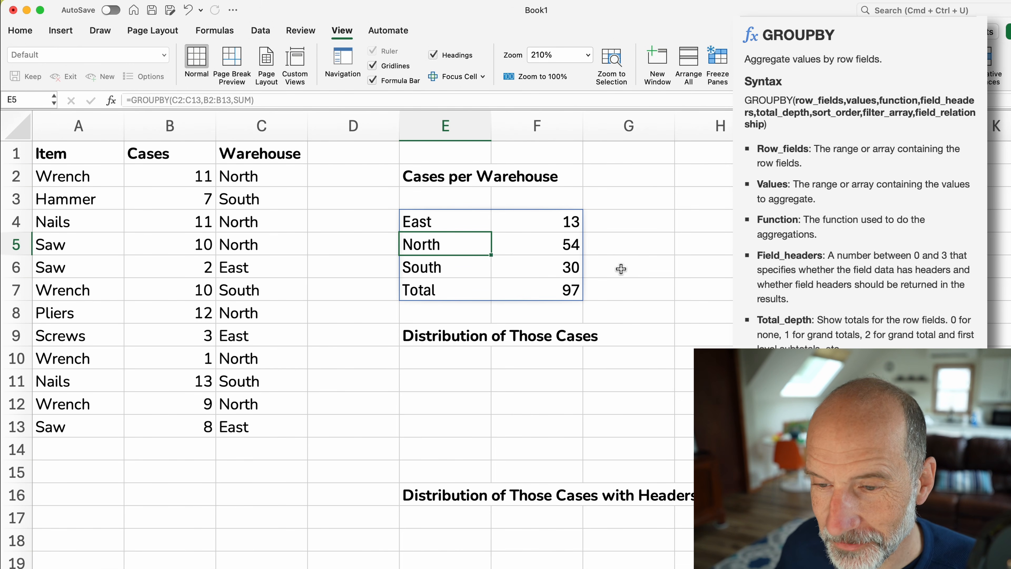
left_click(467, 224)
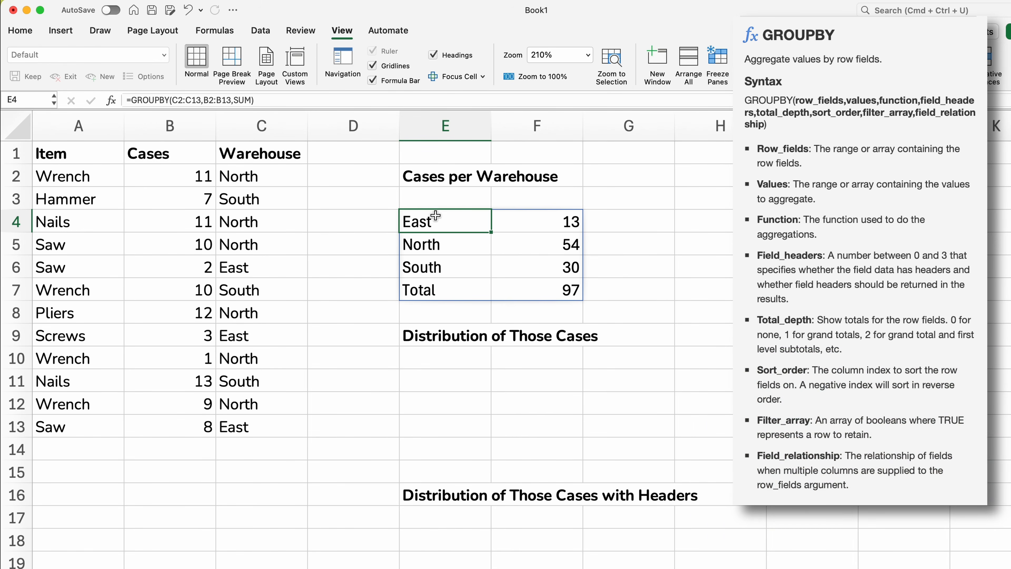
Enter =GROUPBY(C2:C13,B2:B13,PERCENTOF) in cell E11 under Distribution of Those Cases
left_click(442, 381)
type("=")
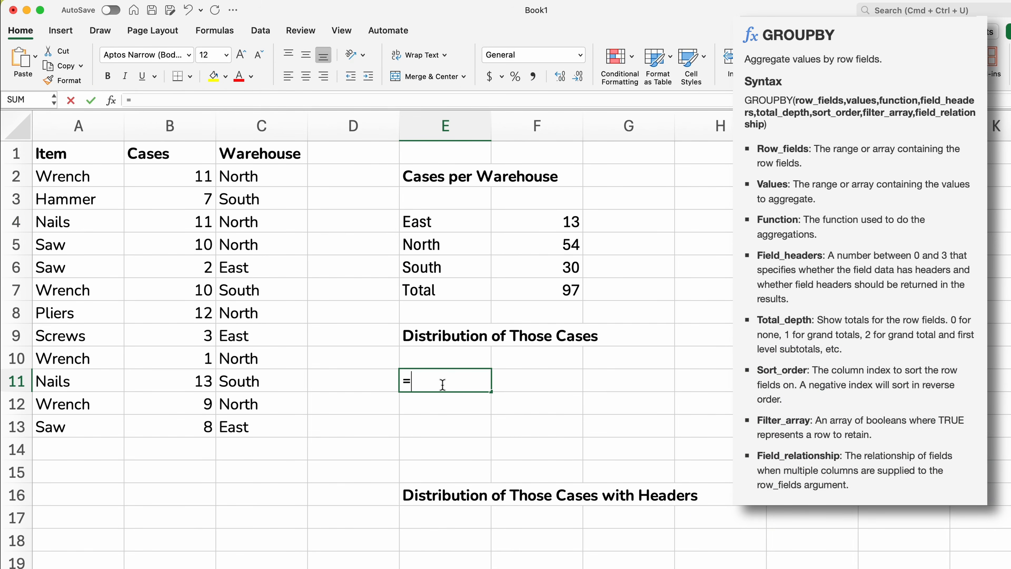
type("GROUP")
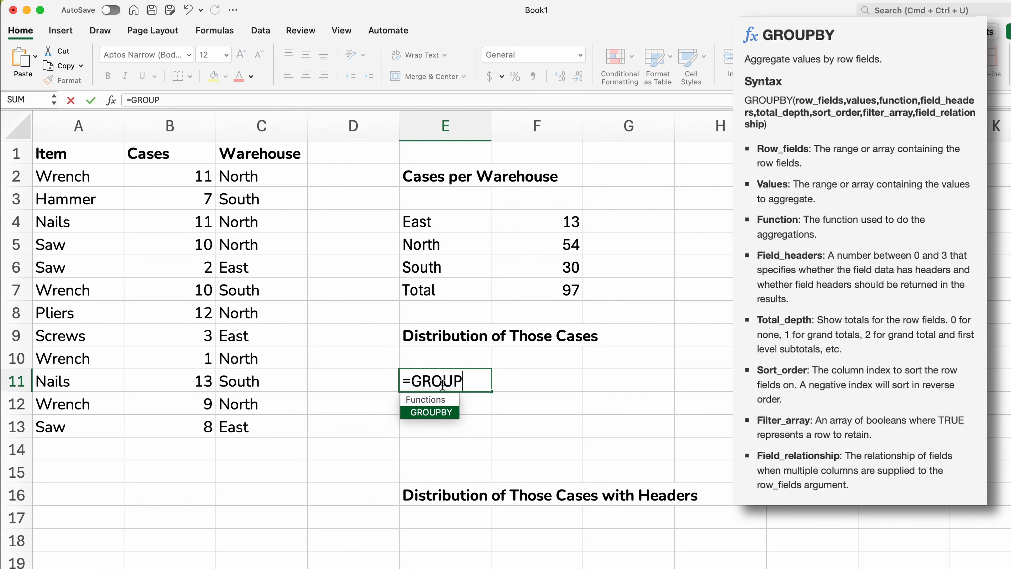
type("BY(")
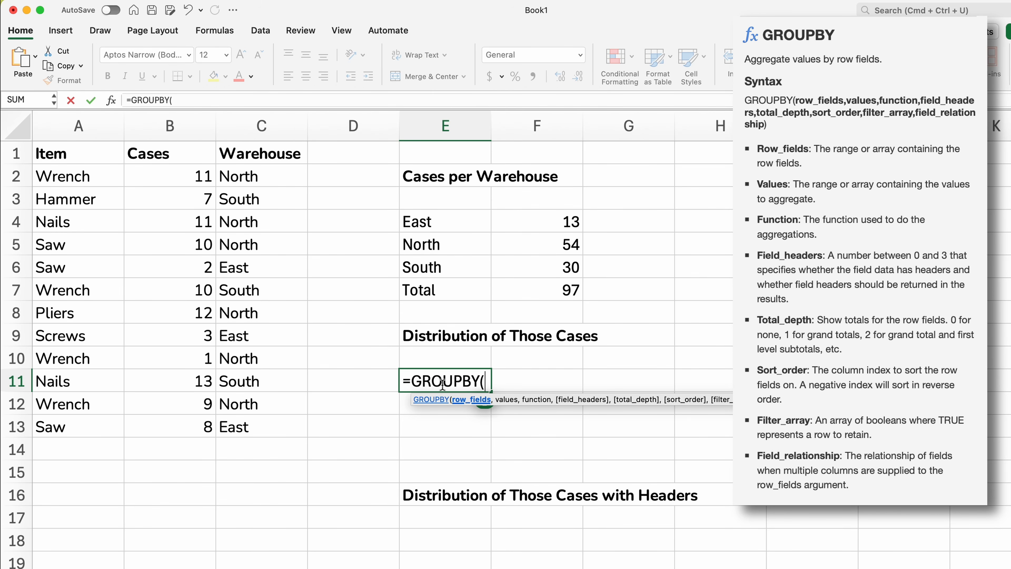
left_click_drag(266, 175, 265, 419)
type(",")
left_click_drag(175, 183, 177, 417)
type(",")
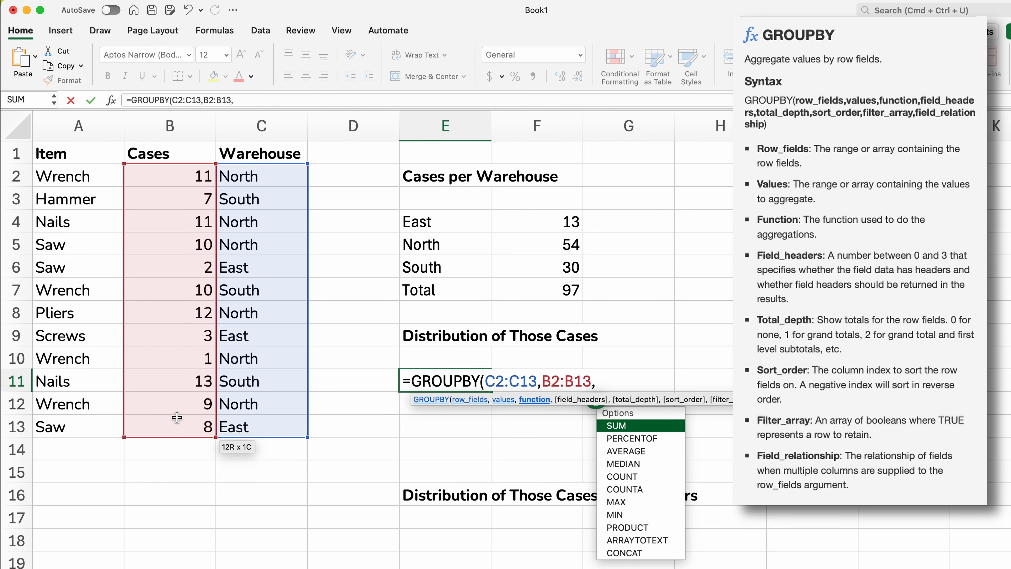
left_click(655, 439)
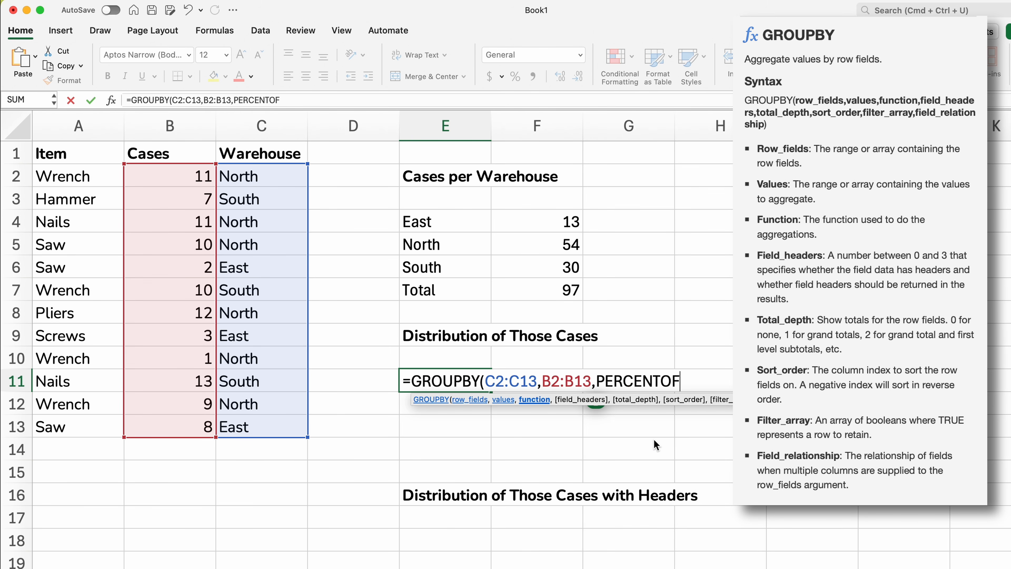
type(")")
key("Return")
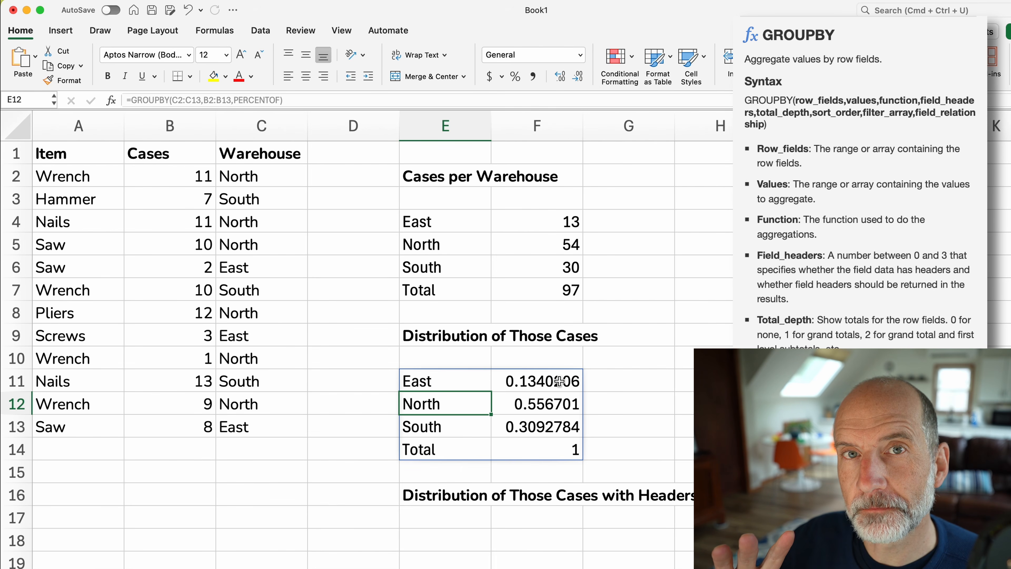
Format the distribution results in F11:F14 as percentages
left_click_drag(554, 377, 555, 446)
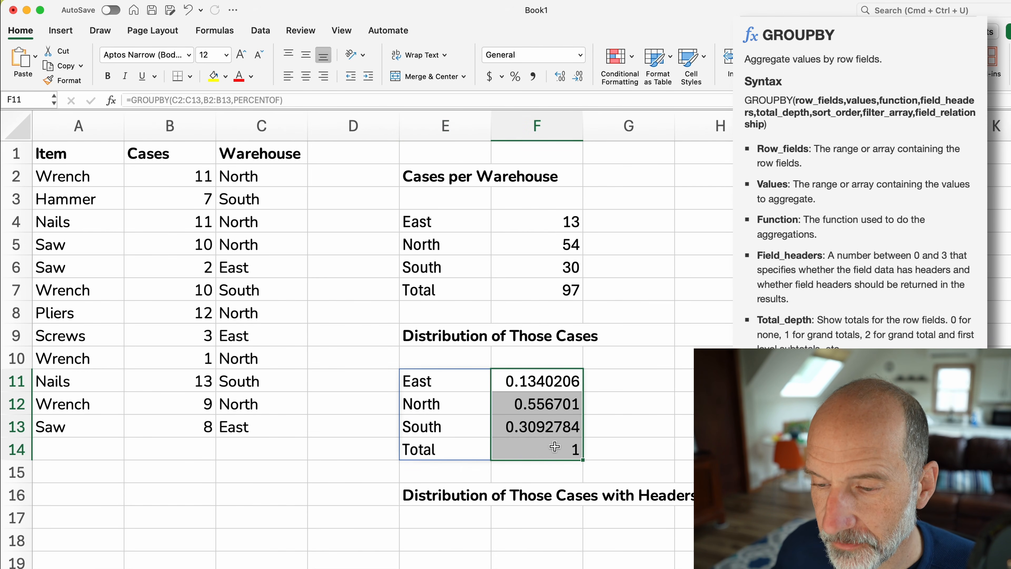
left_click(515, 76)
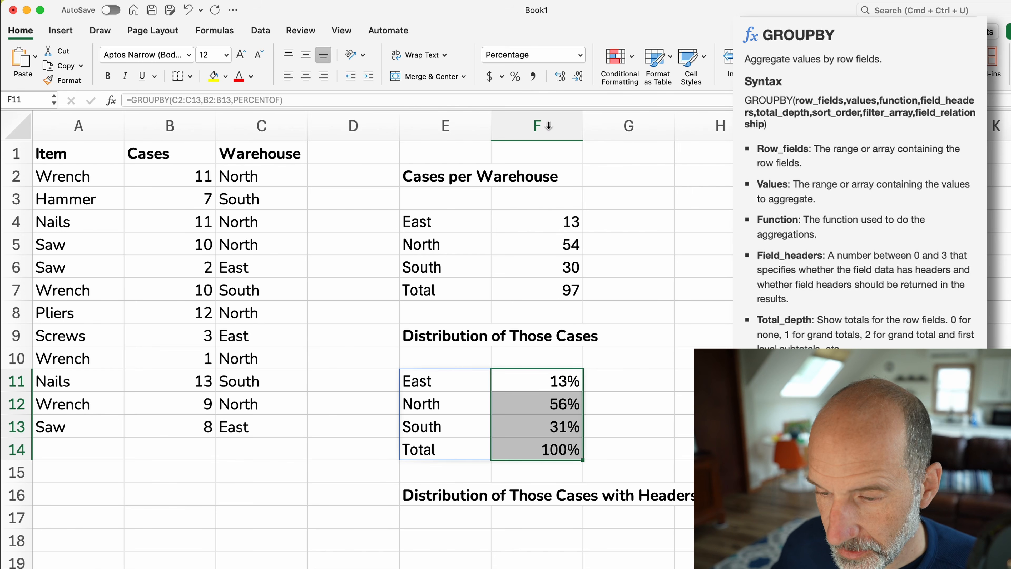
left_click(529, 404)
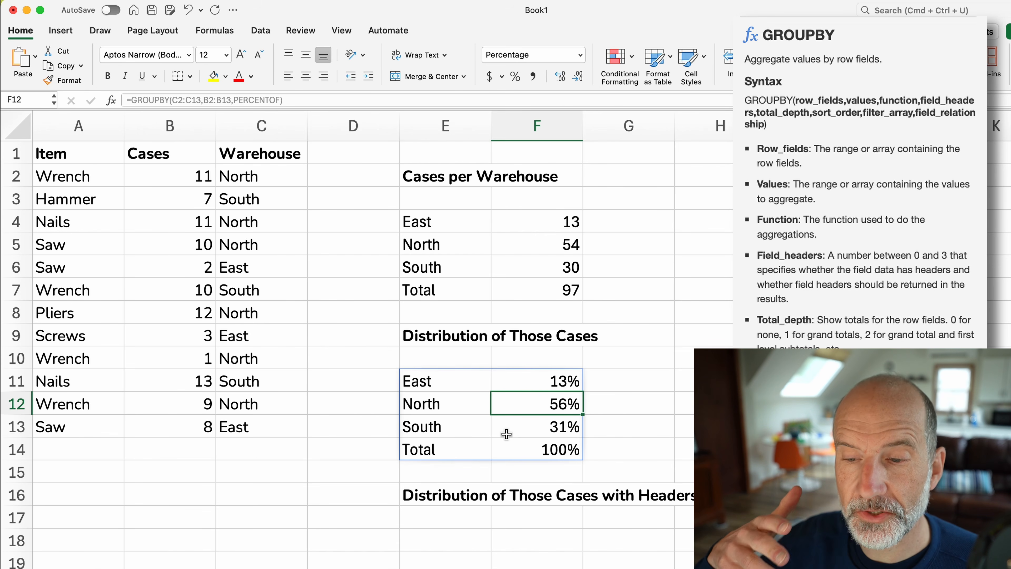
Paste the values 13, 54, 30 and 97 into cells E18:E21
left_click(479, 533)
scroll(479, 533, "down", 4)
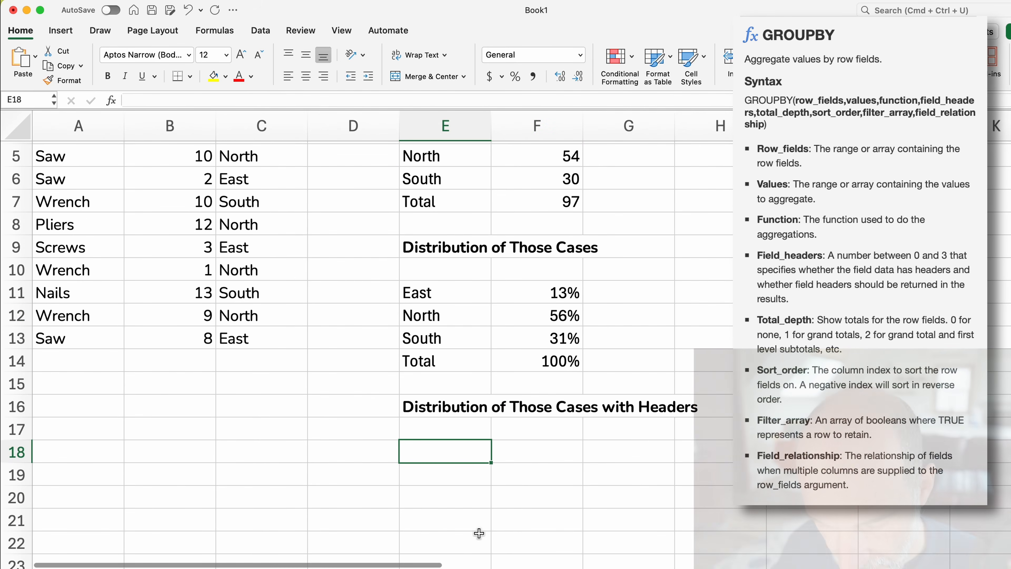
type("13 54 30 97")
Copy the PERCENTOF formula text from E11 into cell E18 under Distribution of Those Cases with Headers
left_click(473, 286)
left_click_drag(296, 104, 118, 102)
key("super+c")
key("F9")
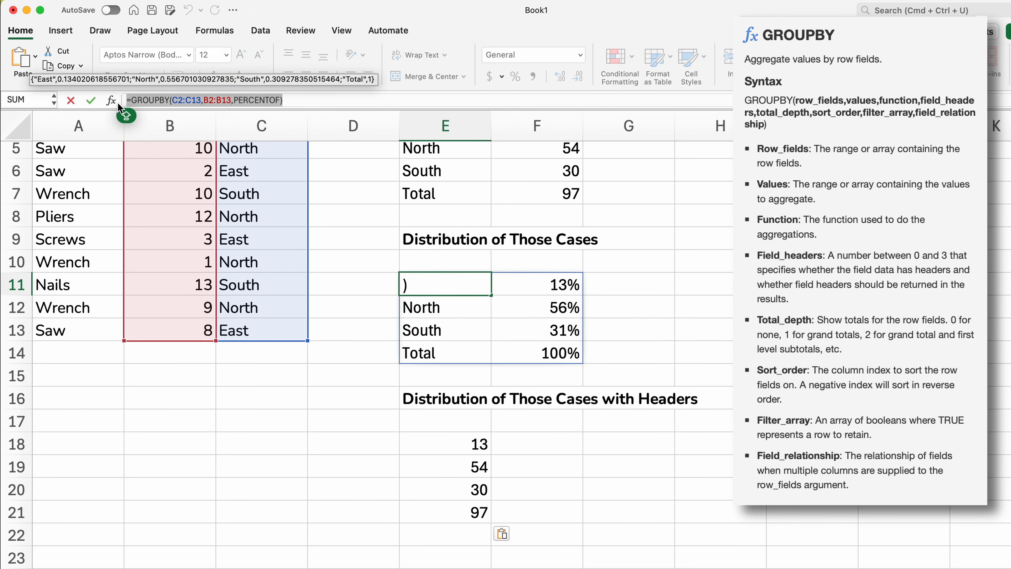
key("Escape")
left_click(440, 439)
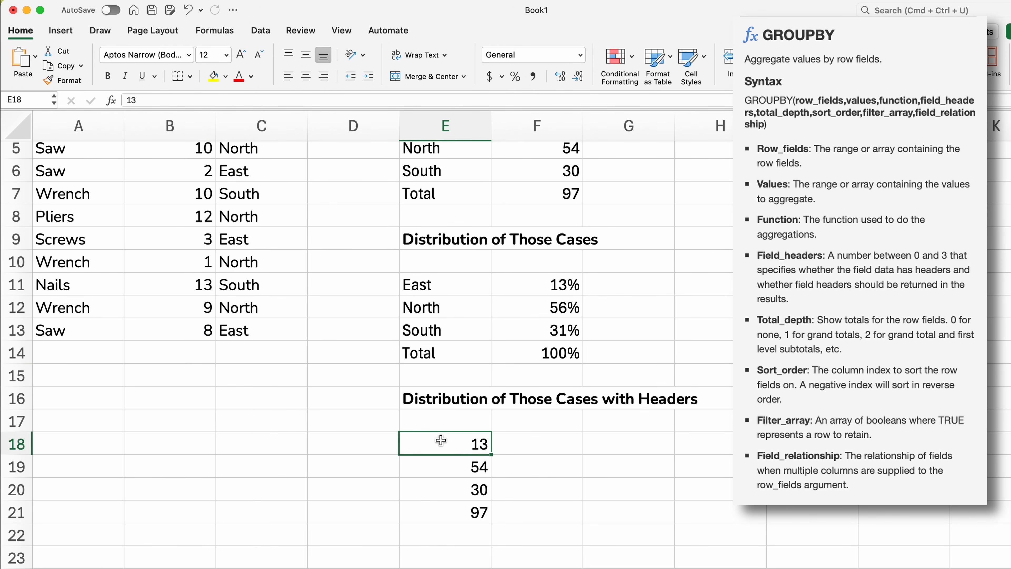
key("super+v")
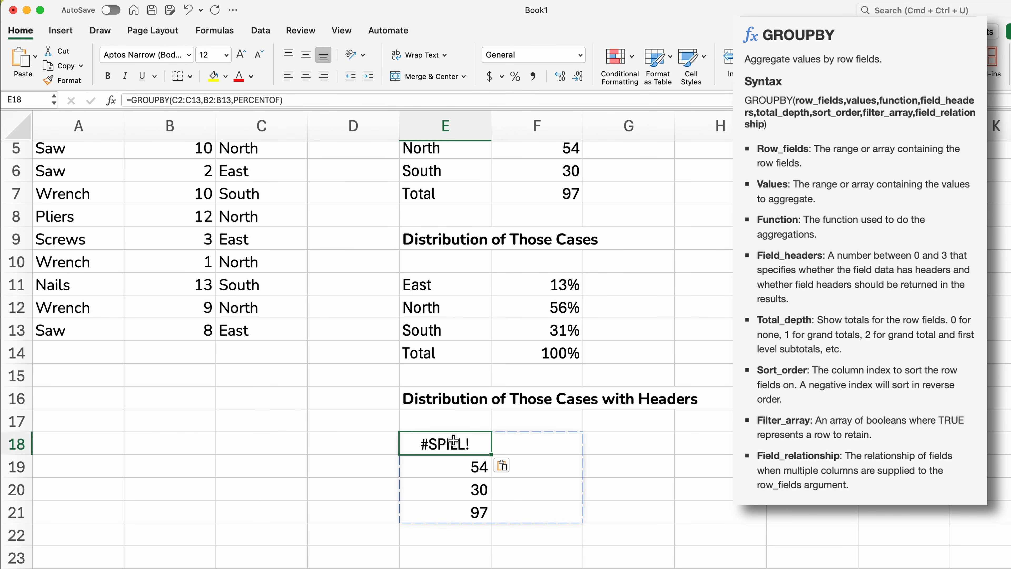
Clear the leftover numbers in E19:E21 so the formula in E18 can spill
left_click(445, 470)
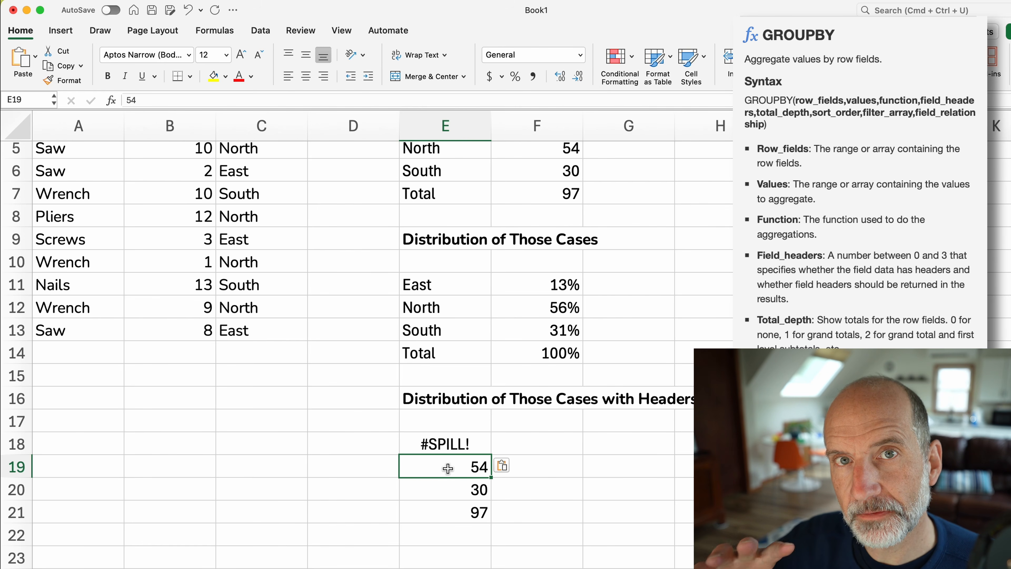
left_click(470, 444)
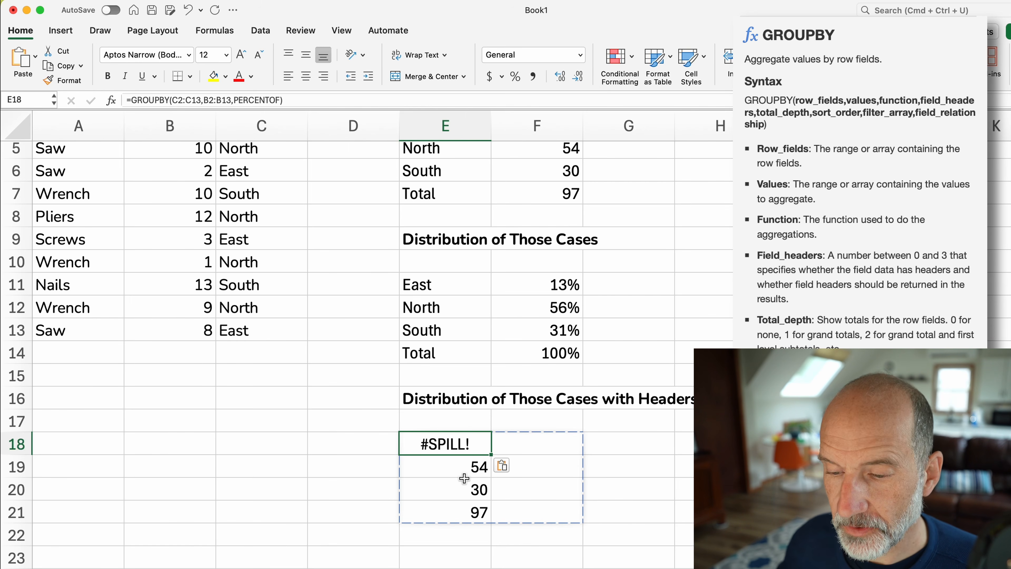
left_click(456, 462)
left_click(458, 486)
left_click_drag(458, 486, 458, 509)
left_click(506, 250)
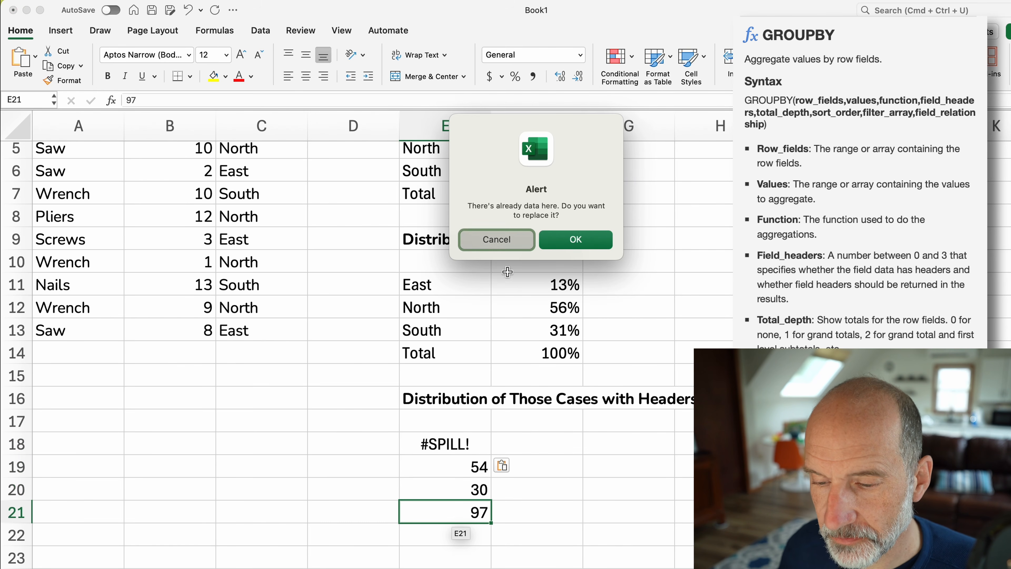
left_click_drag(467, 458, 459, 508)
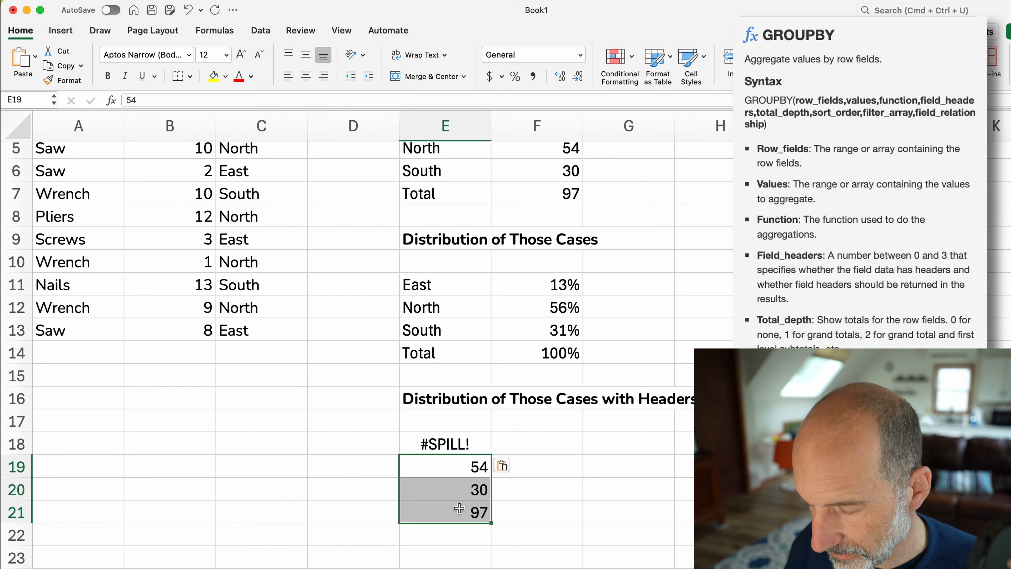
key("Delete")
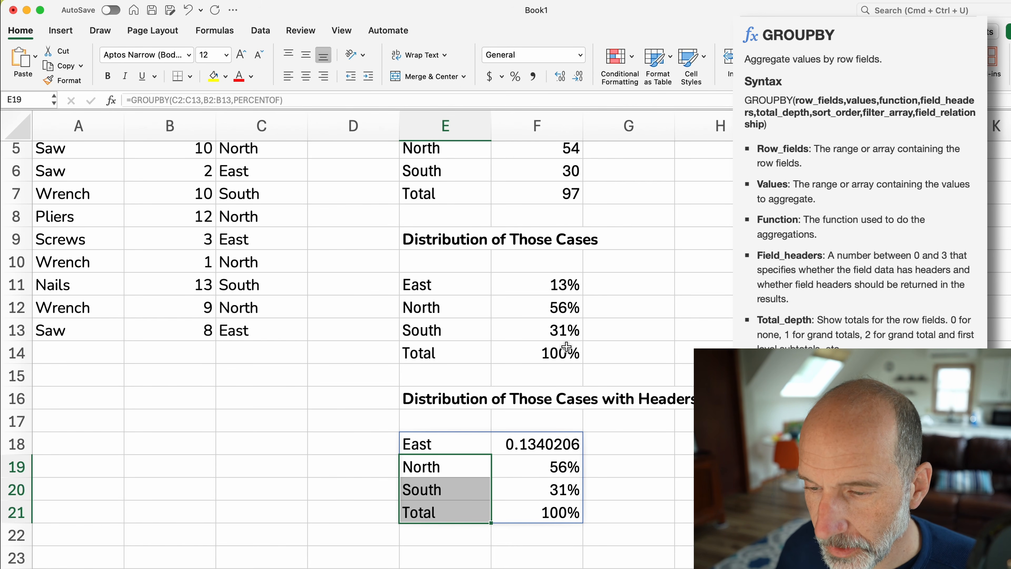
Copy the percentage format from F19 to F18 with Format Painter
left_click(535, 439)
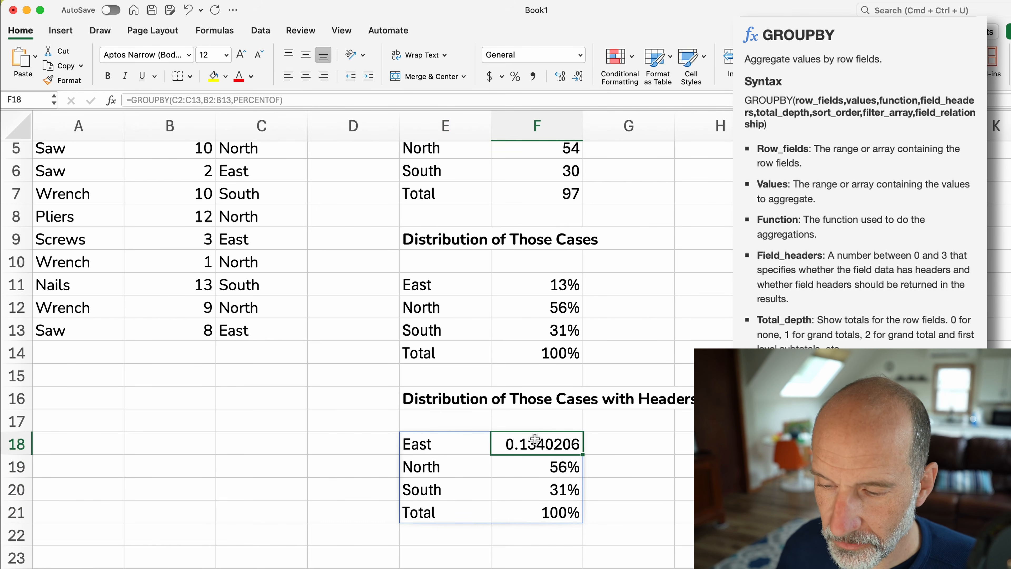
scroll(535, 439, "down", 3)
scroll(535, 440, "up", 3)
scroll(536, 439, "up", 1)
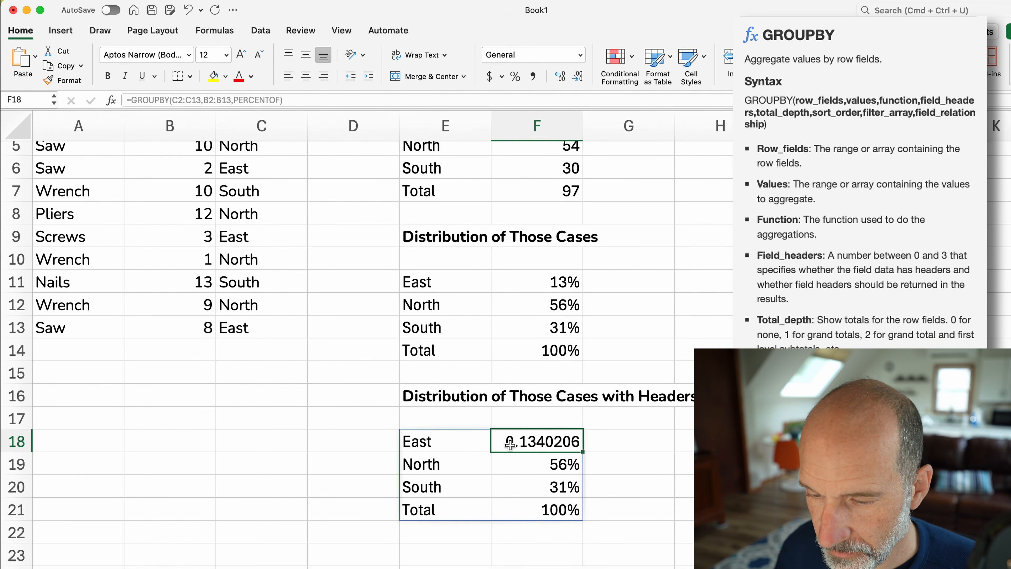
left_click(525, 467)
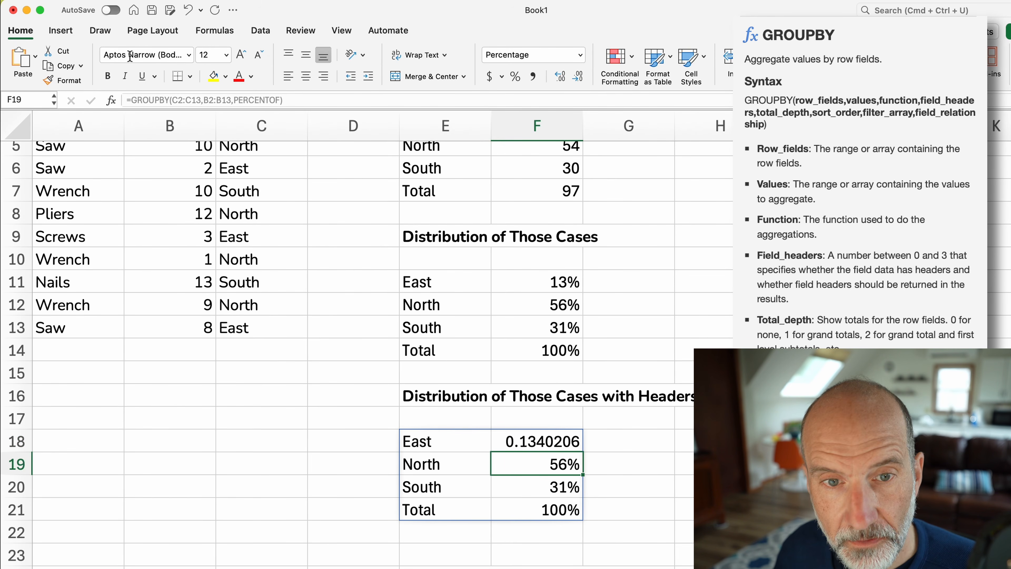
left_click(65, 80)
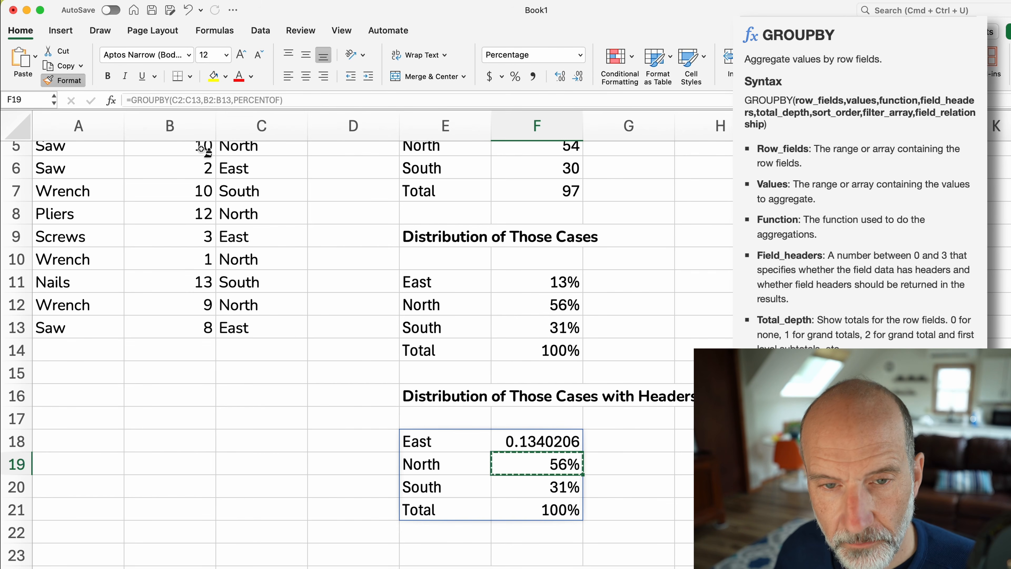
left_click(535, 448)
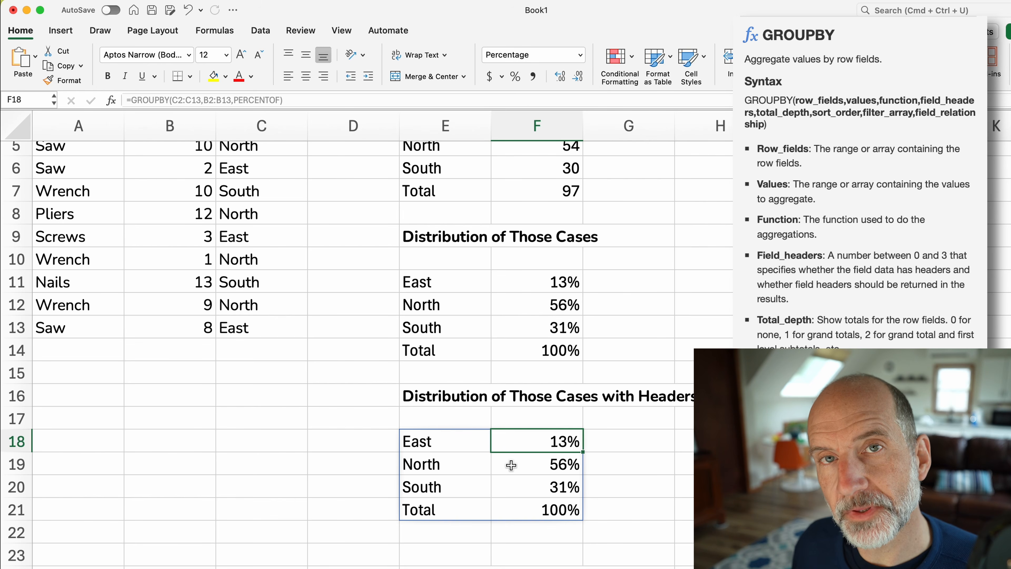
Extend the ranges in the E18 GROUPBY formula to C1:C13 and B1:B13 so they include the header row
left_click(463, 440)
double_click(463, 440)
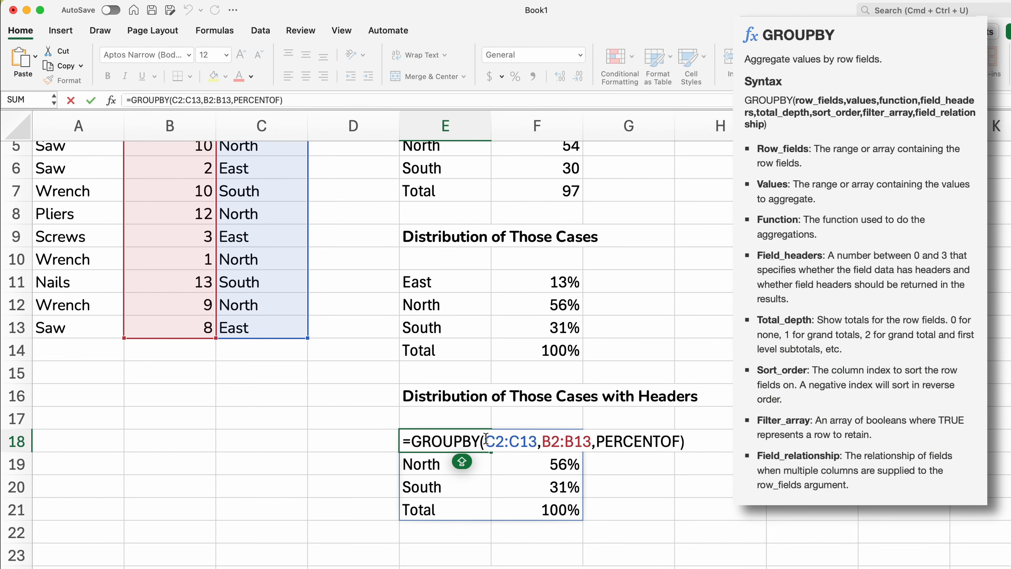
left_click(501, 445)
key("BackSpace")
type("1")
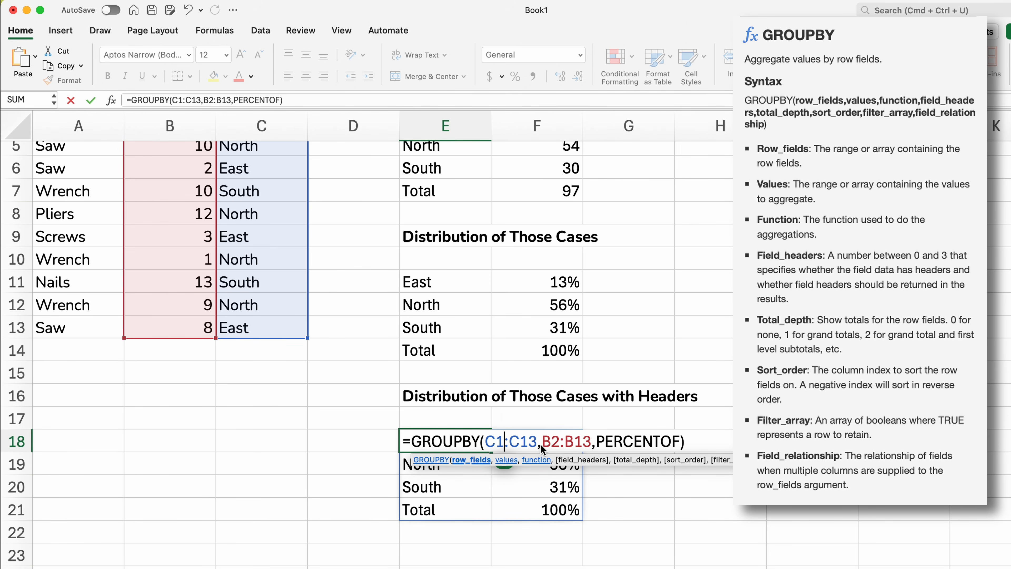
left_click(556, 443)
key("BackSpace")
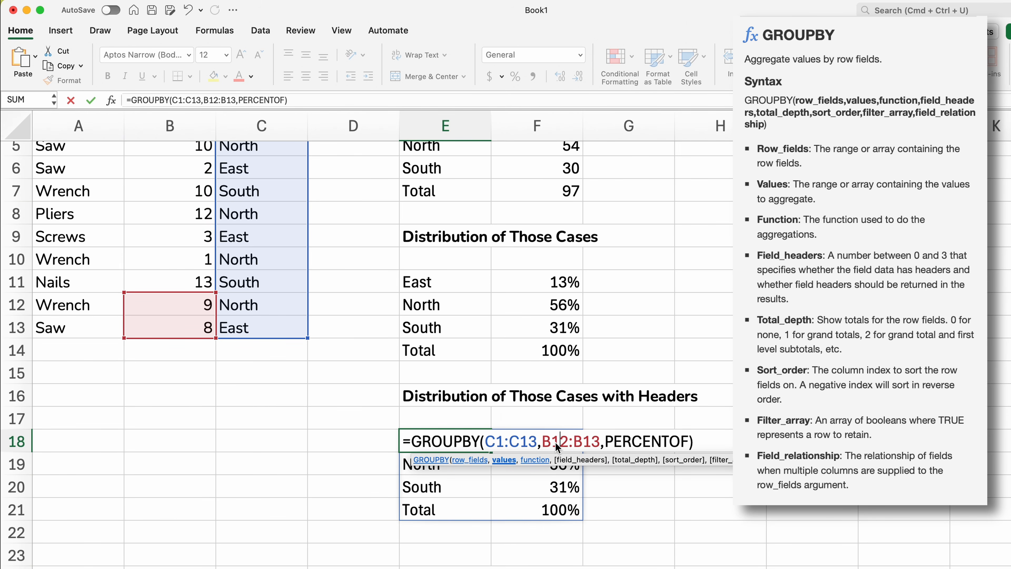
type("1")
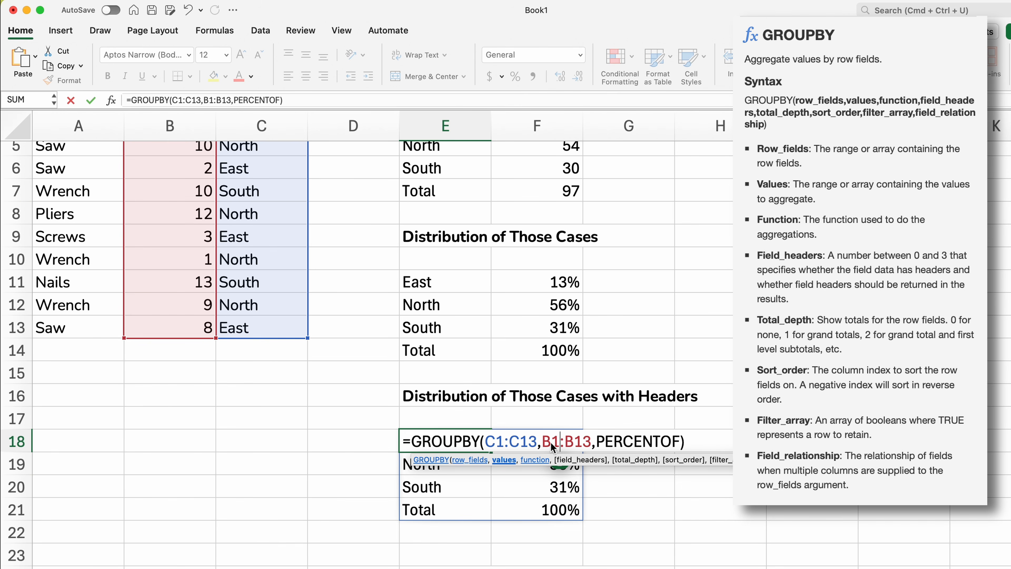
scroll(377, 301, "up", 4)
scroll(377, 301, "up", 1)
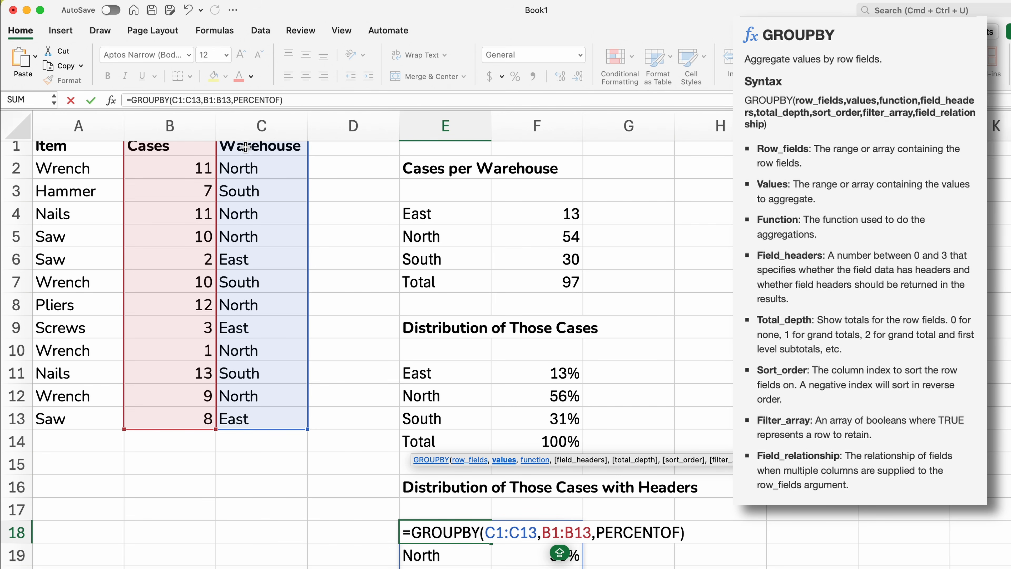
scroll(331, 209, "down", 5)
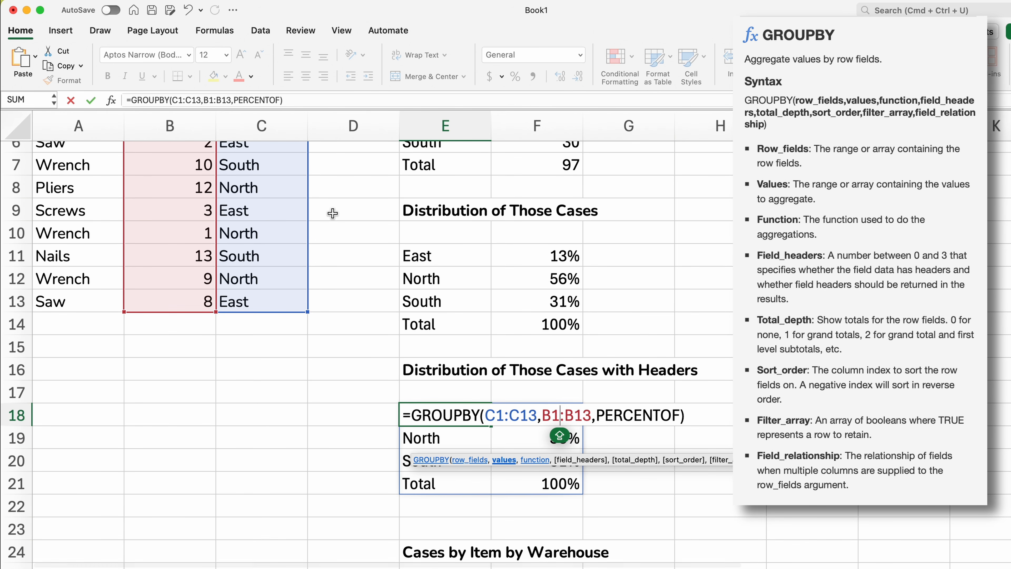
key("Return")
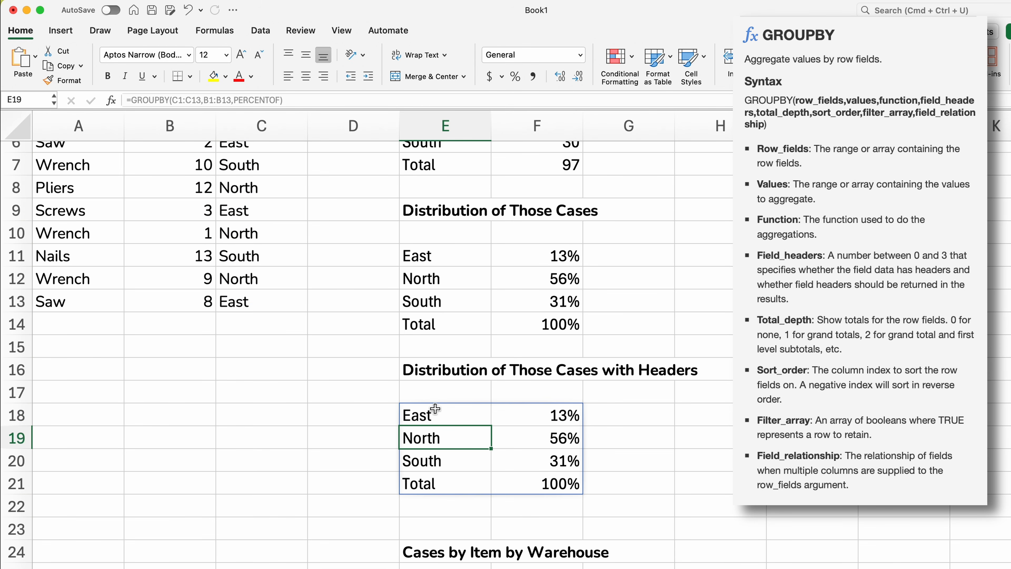
Try the field_headers option 0 - No as the fourth argument of the E18 formula and check the Warehouse row
left_click(440, 414)
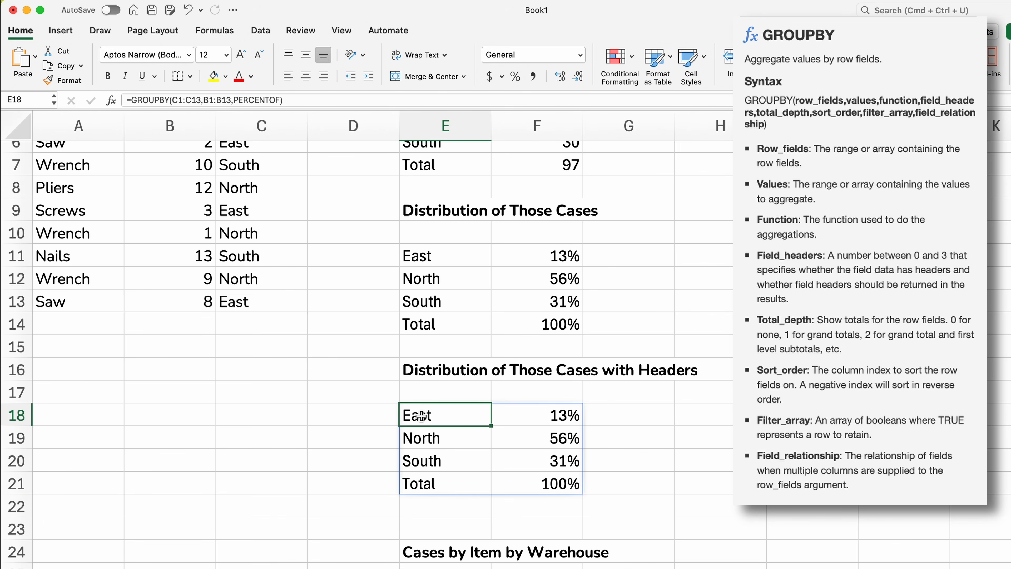
scroll(425, 415, "up", 5)
scroll(425, 415, "down", 4)
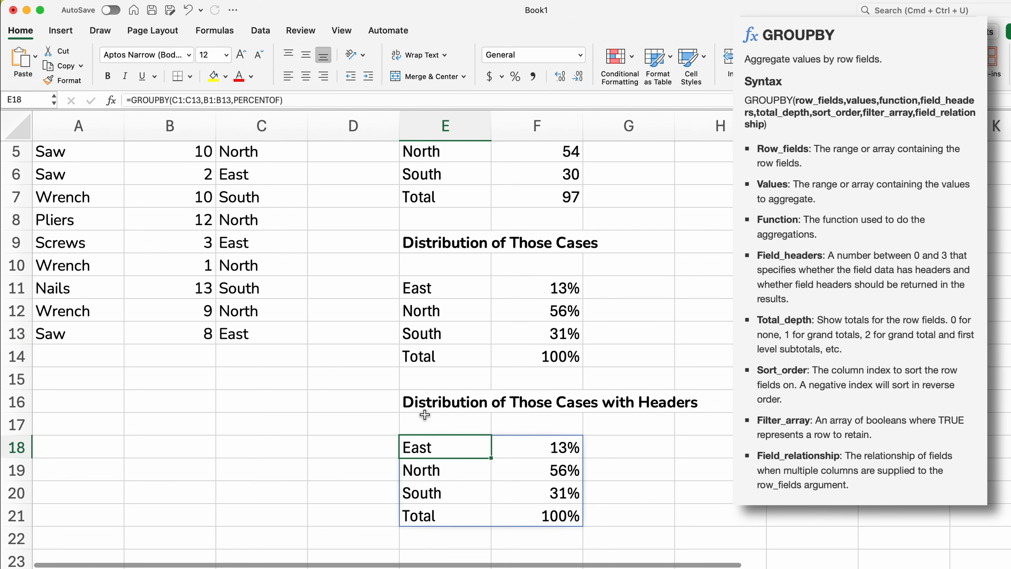
scroll(424, 415, "down", 1)
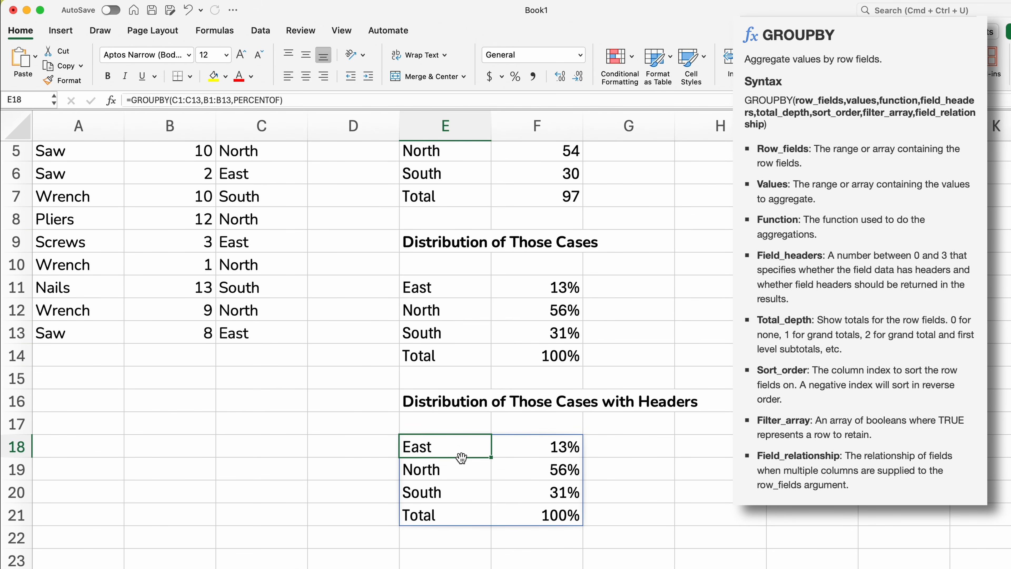
double_click(458, 446)
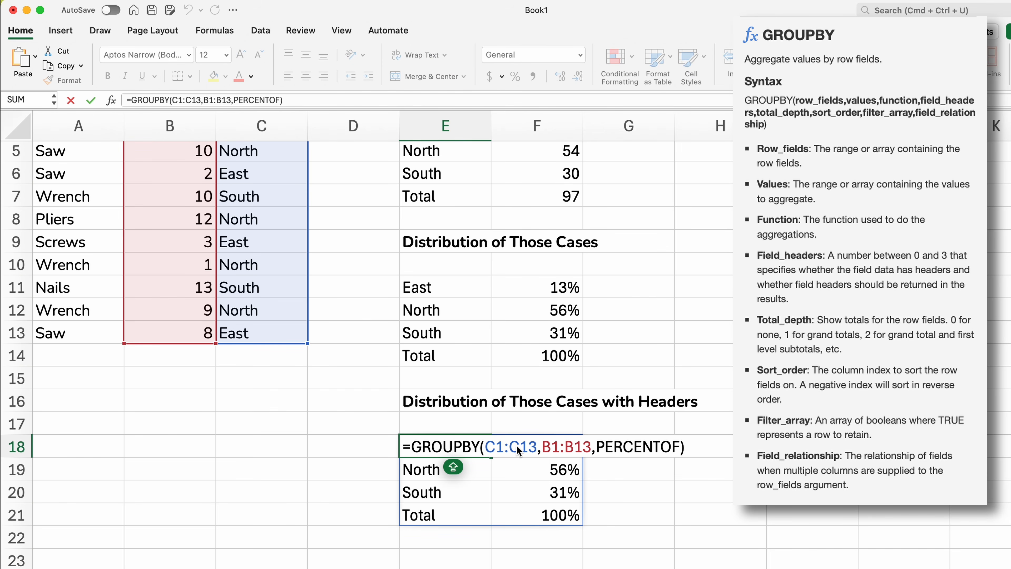
left_click(678, 446)
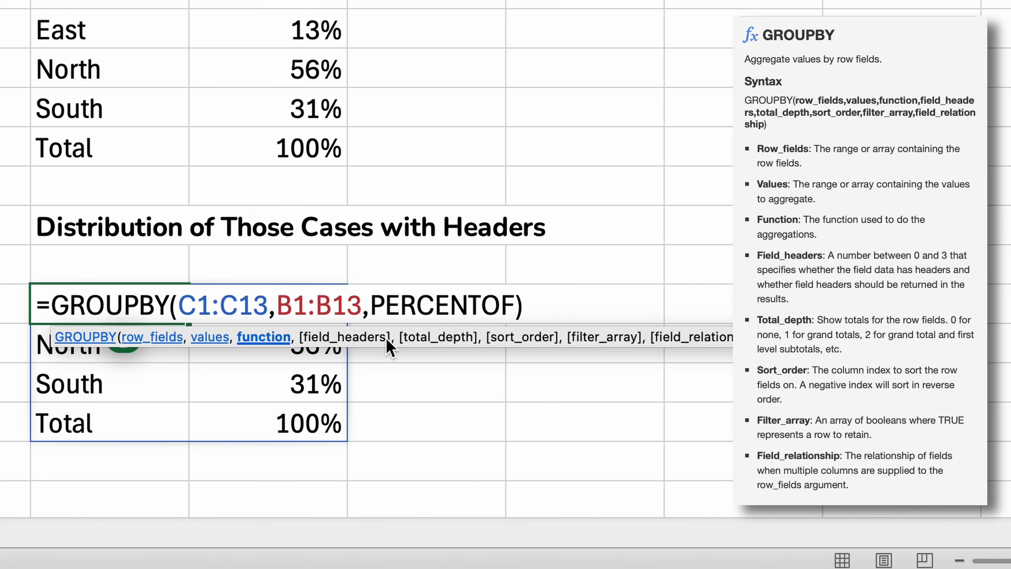
type(",")
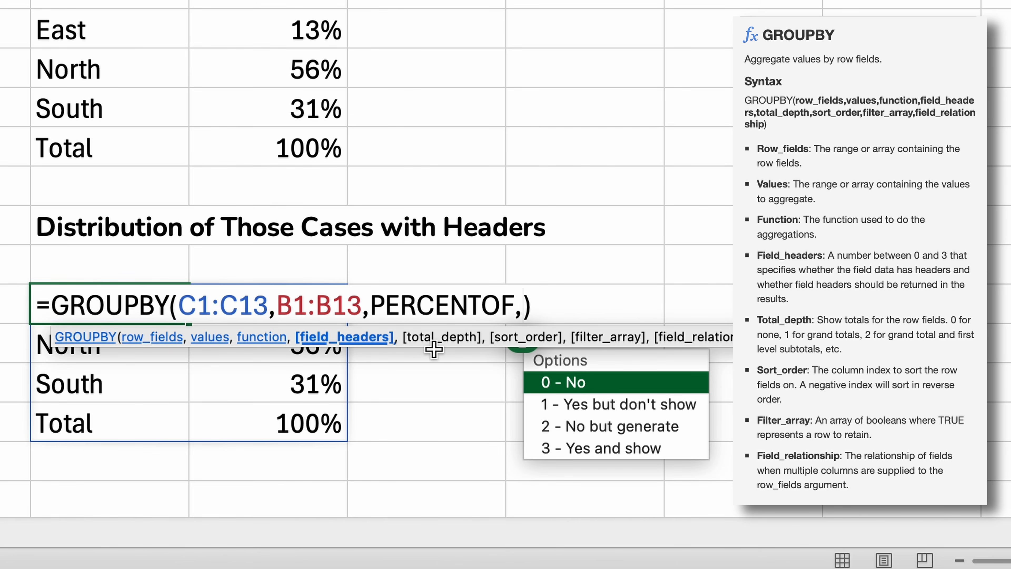
left_click(583, 388)
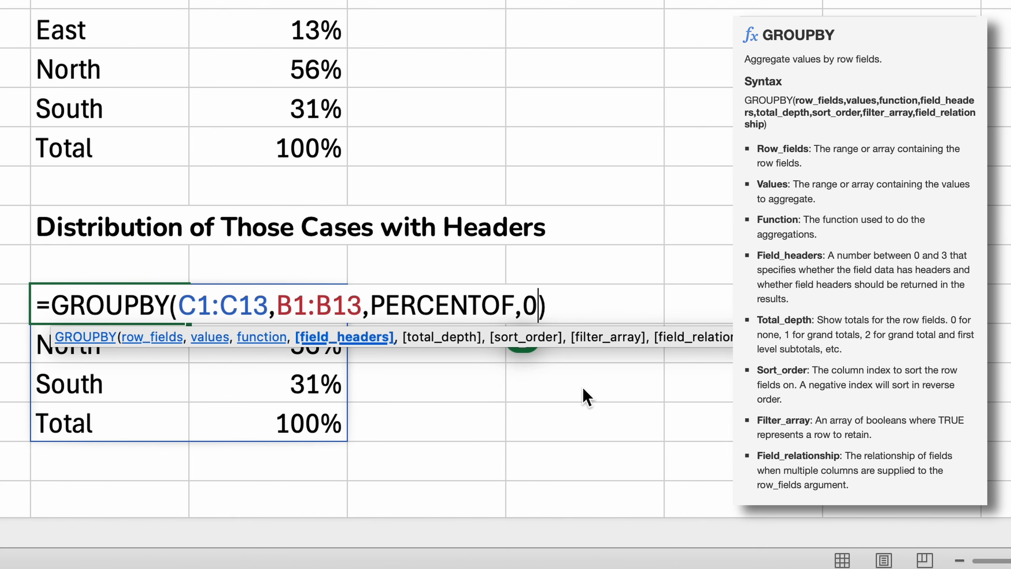
key("Return")
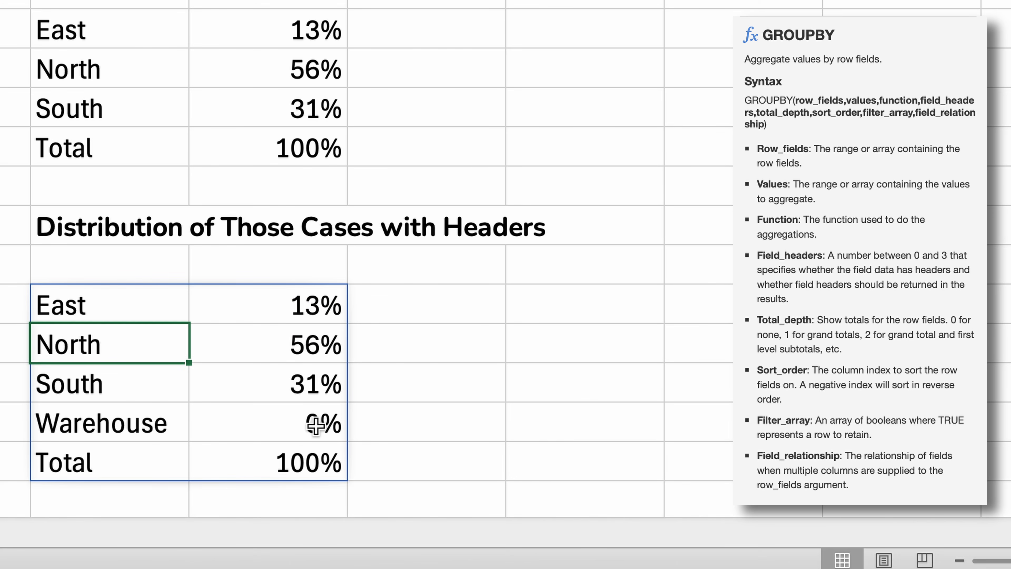
left_click(154, 430)
left_click(223, 423)
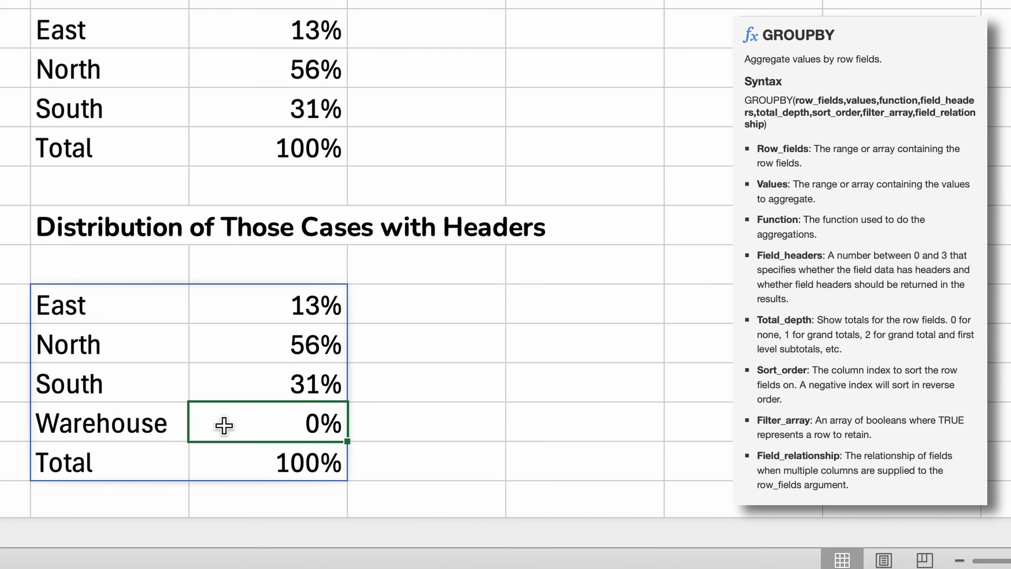
left_click(155, 424)
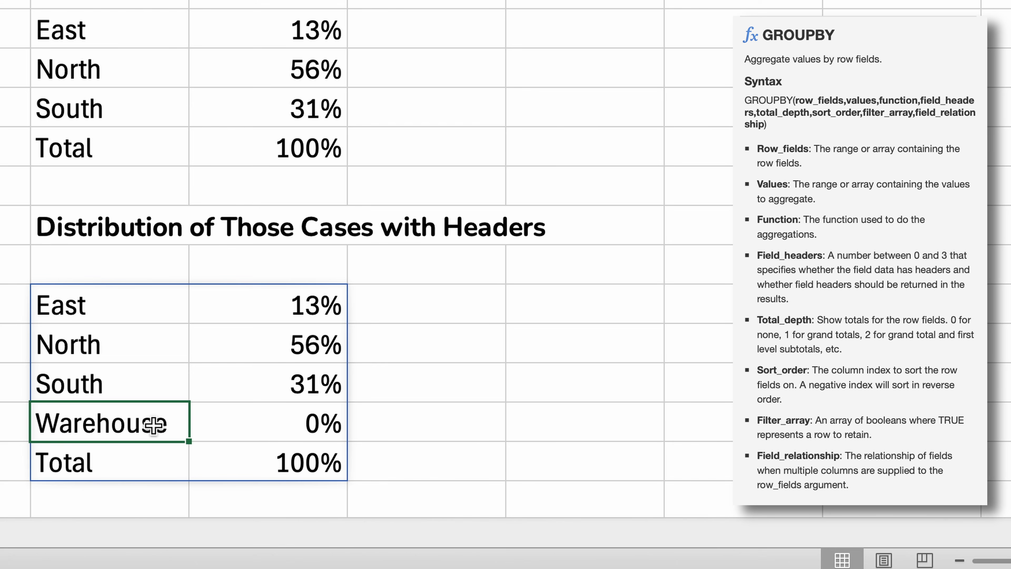
left_click(236, 426)
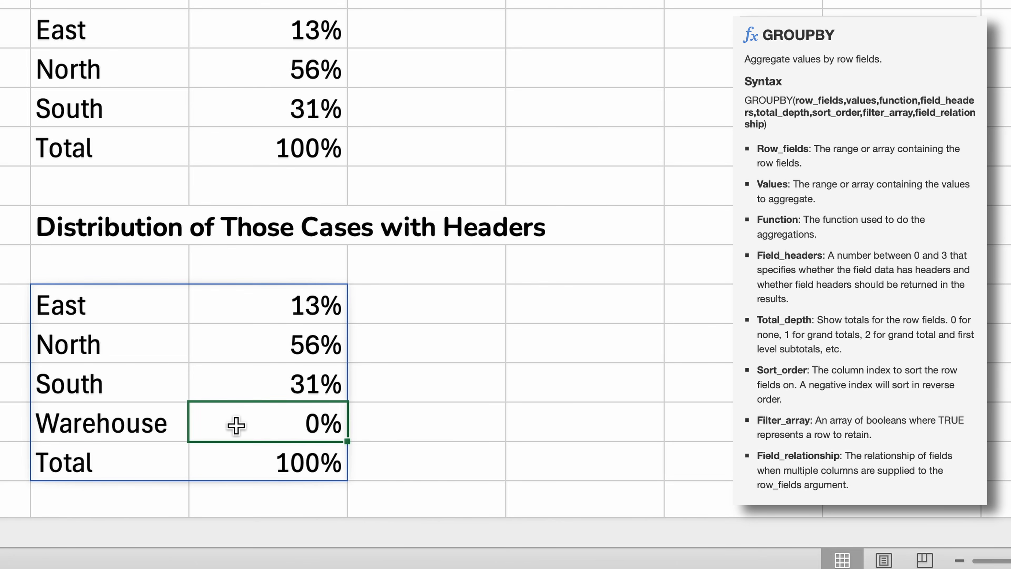
Set the field_headers argument of the E18 formula to 3 (Yes and show) and check the headers and percentages
double_click(145, 309)
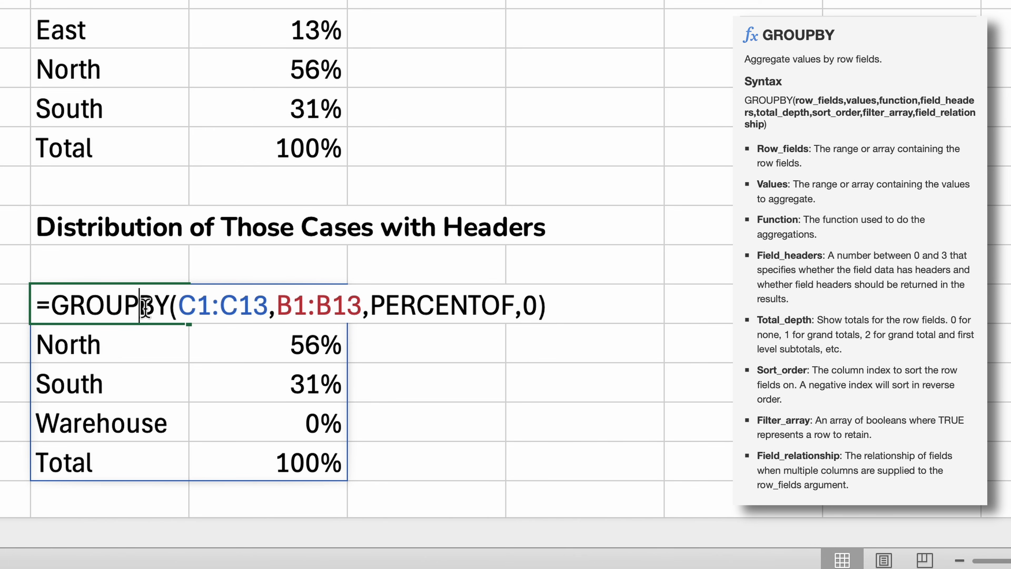
double_click(527, 310)
key("BackSpace")
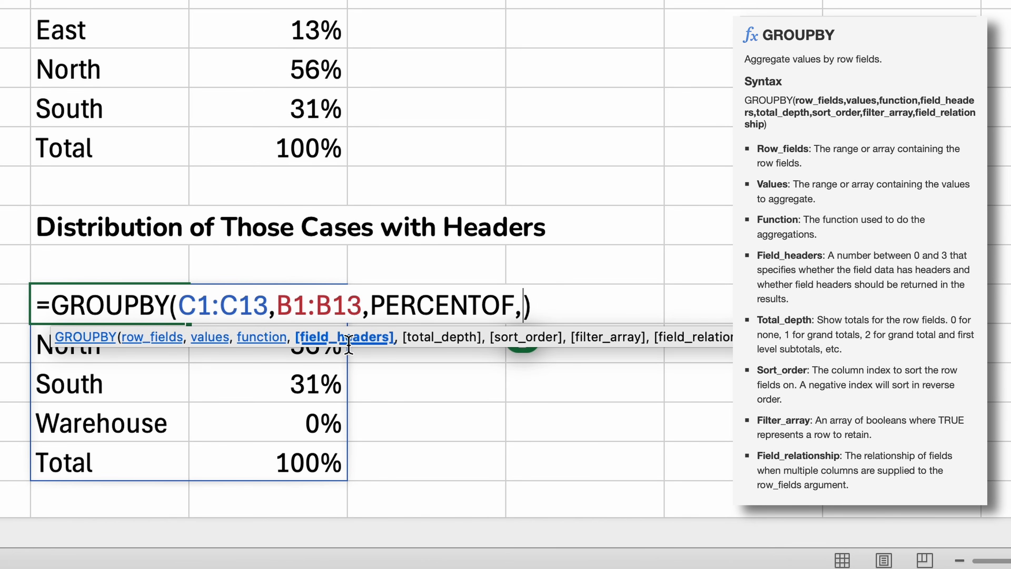
key("BackSpace")
type(",")
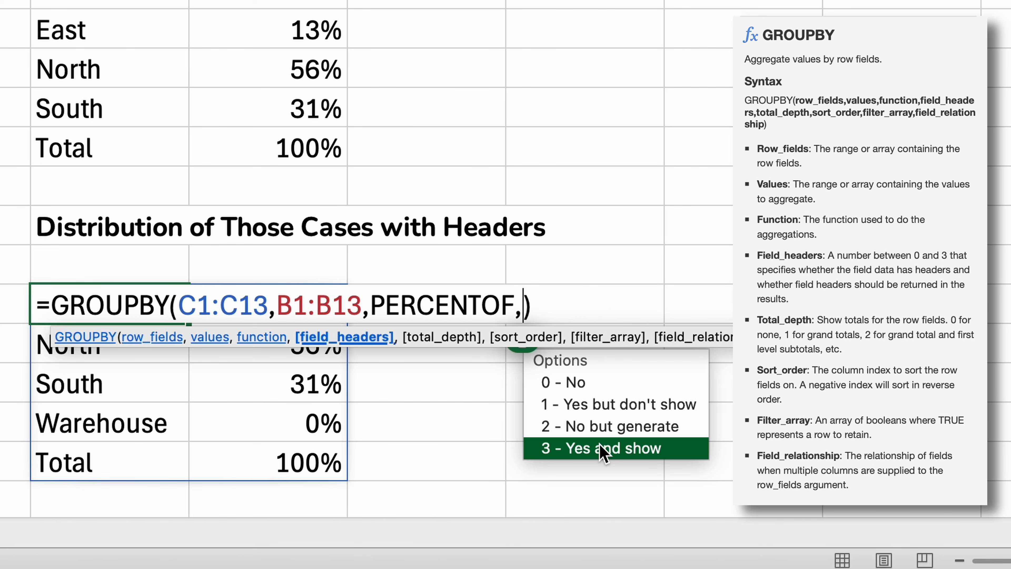
type("3")
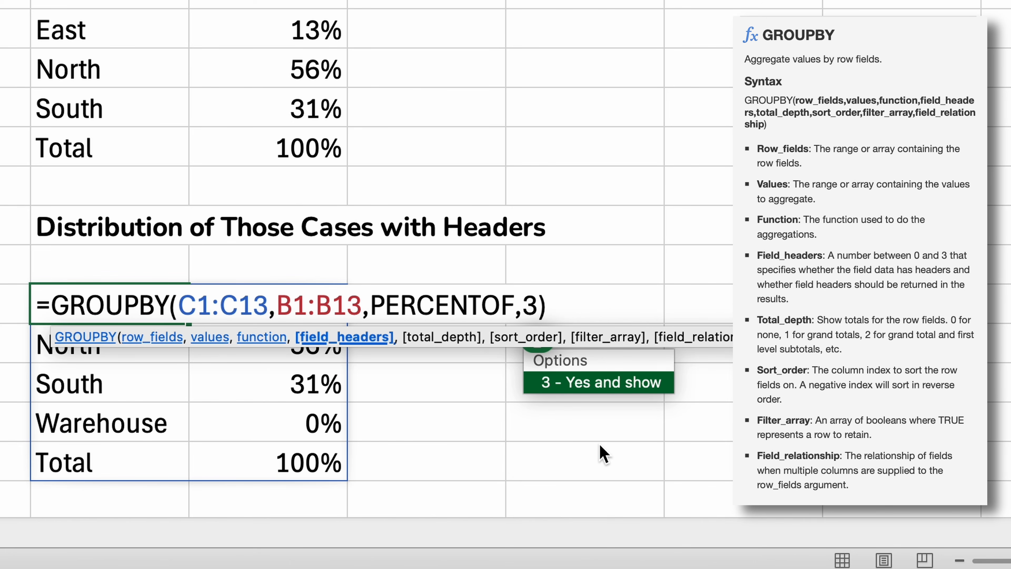
key("Return")
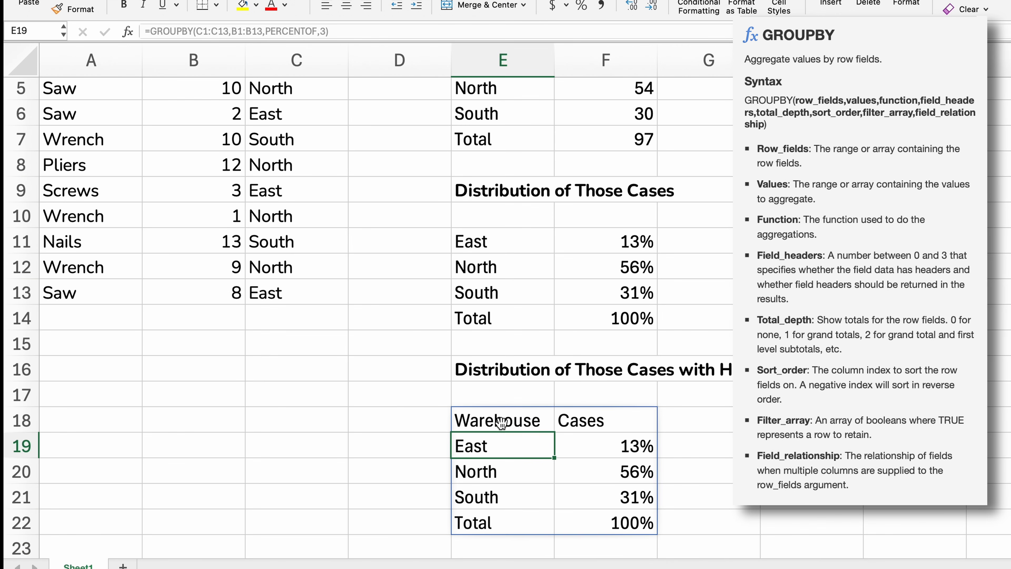
left_click(220, 336)
left_click(502, 446)
left_click(625, 414)
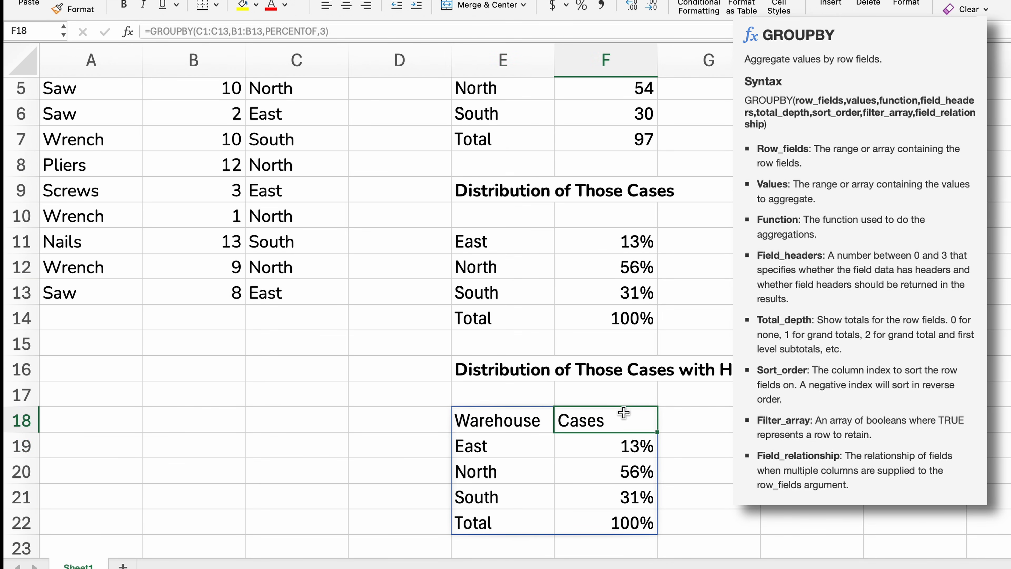
left_click(600, 449)
left_click_drag(601, 449, 601, 494)
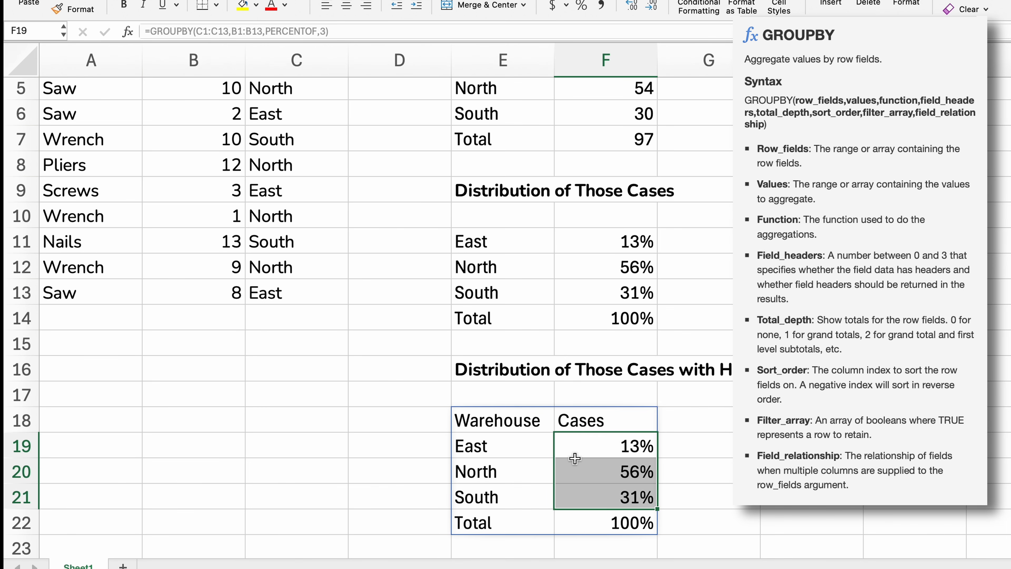
Move the source table A1:C13 down to A25:C37, beside the Cases by Item by Warehouse section
scroll(576, 459, "down", 3)
scroll(575, 459, "up", 4)
scroll(575, 459, "up", 3)
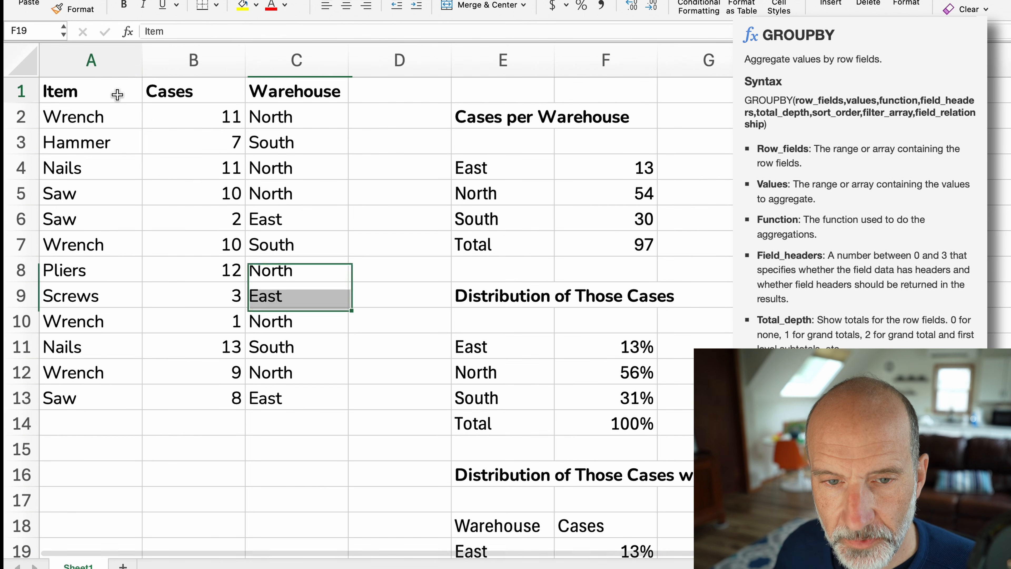
left_click_drag(117, 94, 290, 386)
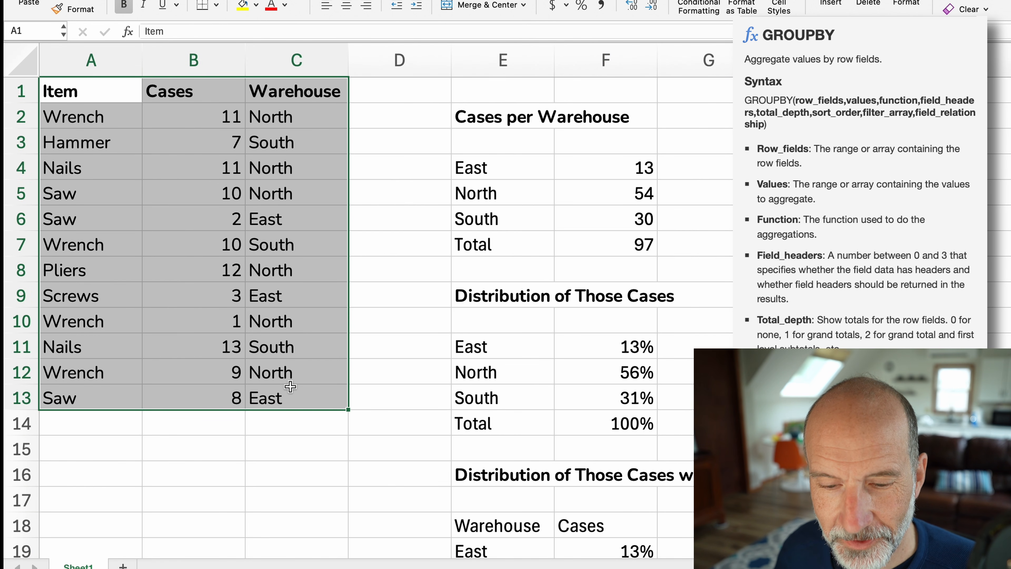
left_click_drag(220, 416, 223, 541)
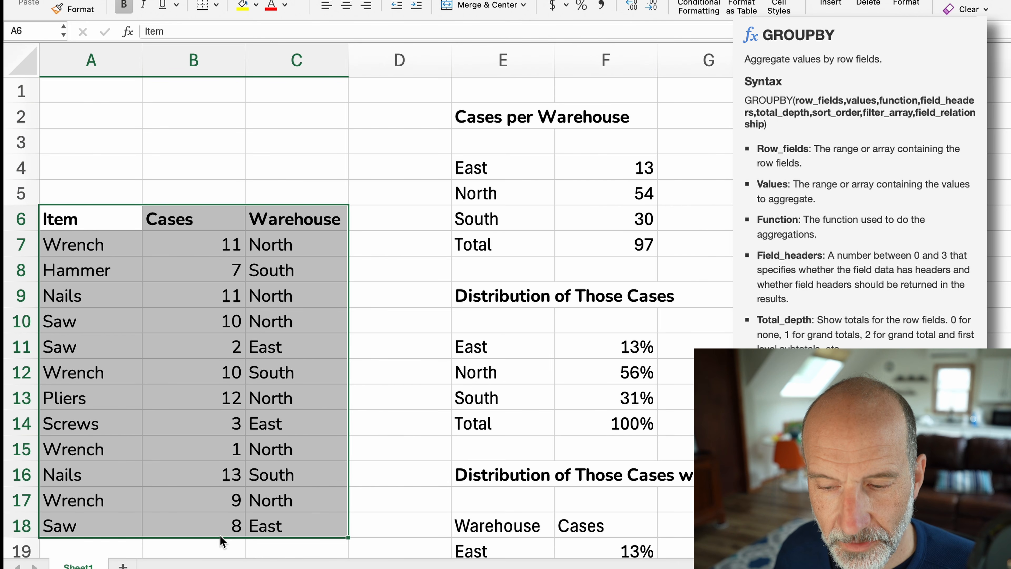
left_click_drag(274, 205, 255, 515)
scroll(247, 494, "down", 10)
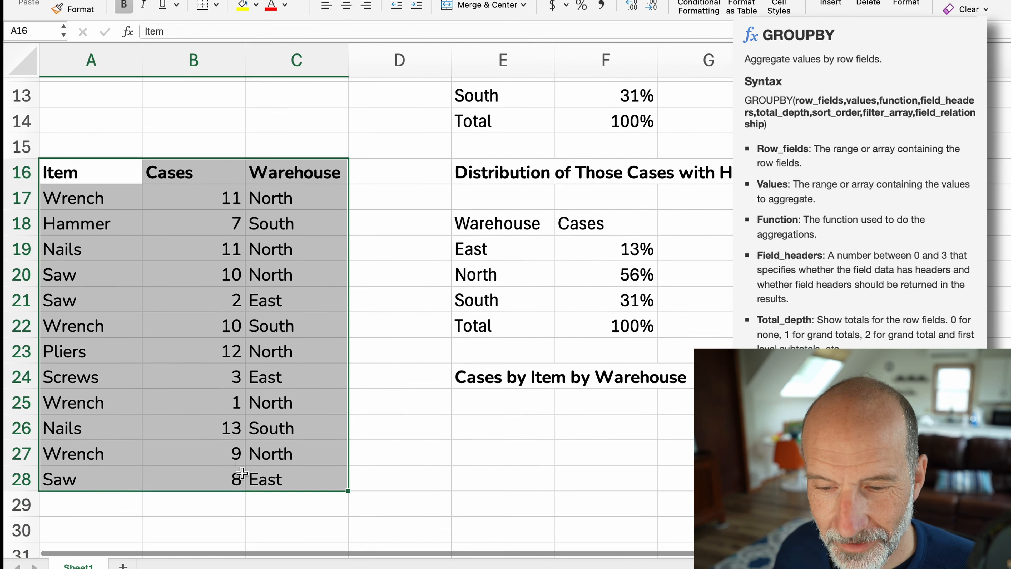
scroll(242, 473, "up", 3)
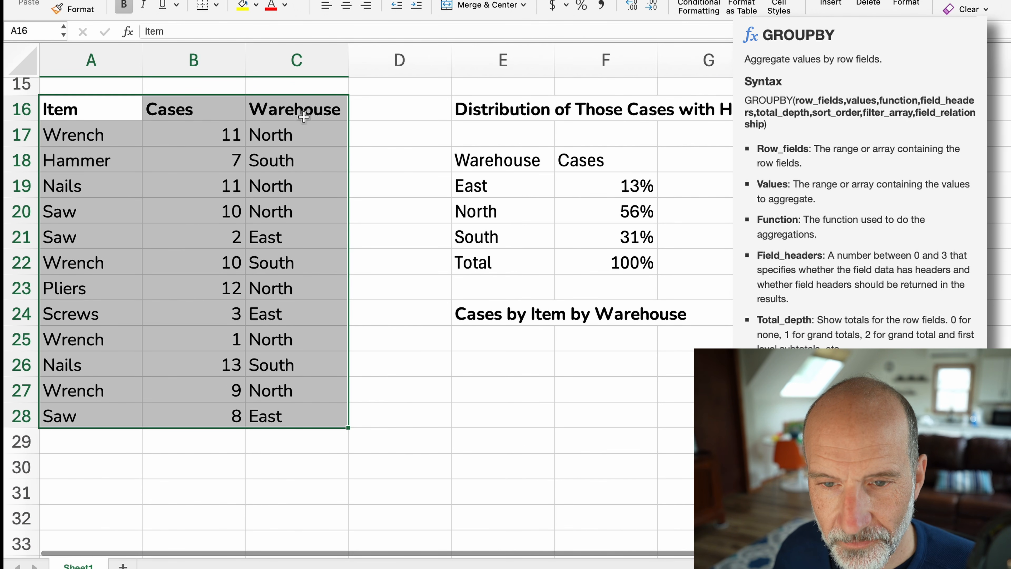
left_click(314, 99)
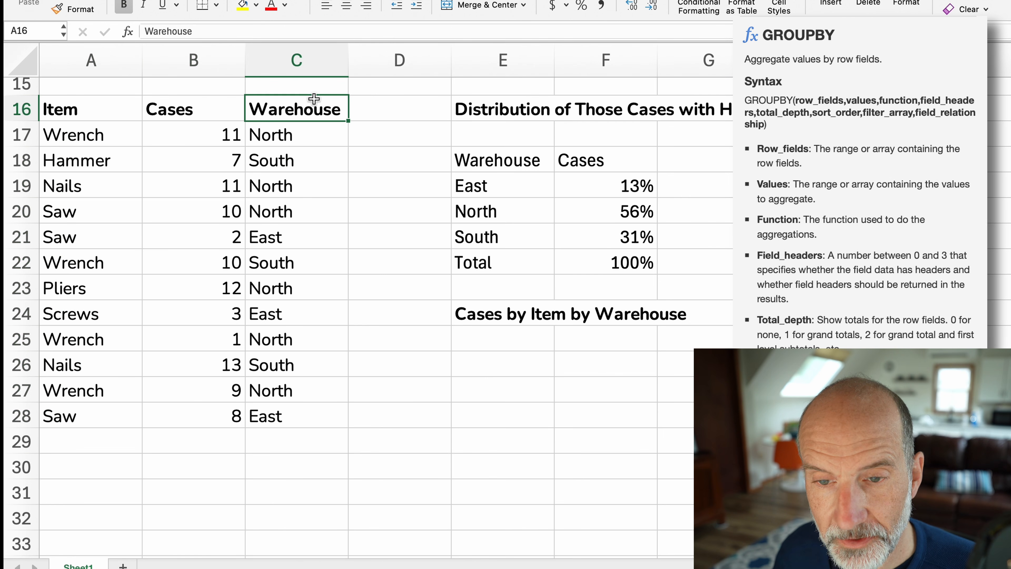
left_click_drag(112, 110, 294, 406)
left_click_drag(323, 94, 319, 333)
scroll(320, 336, "down", 5)
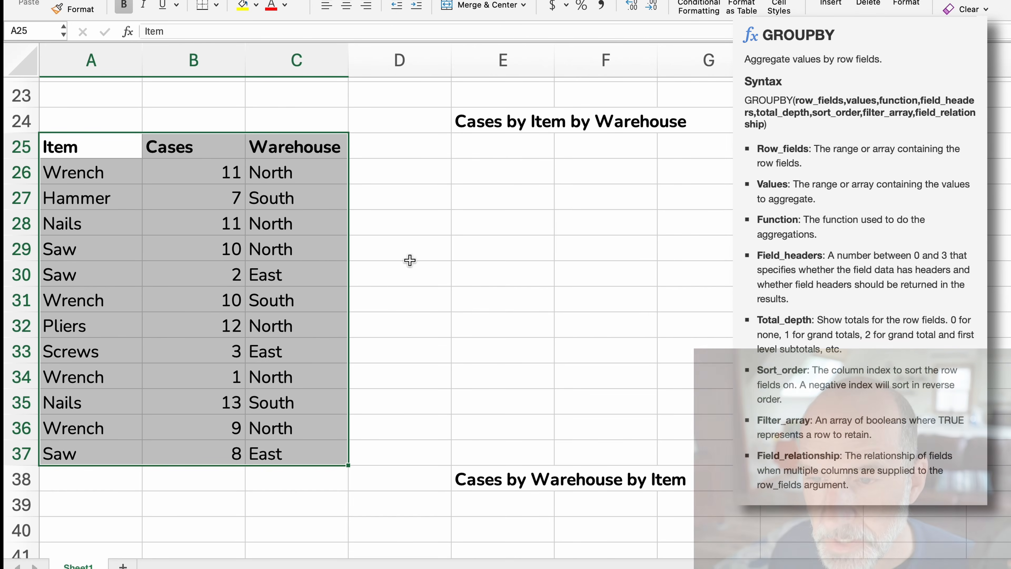
Start a GROUPBY formula in E26 with CHOOSECOLS(A26:C37,1,3) as the row fields
left_click(527, 166)
type("=GROUPBY(")
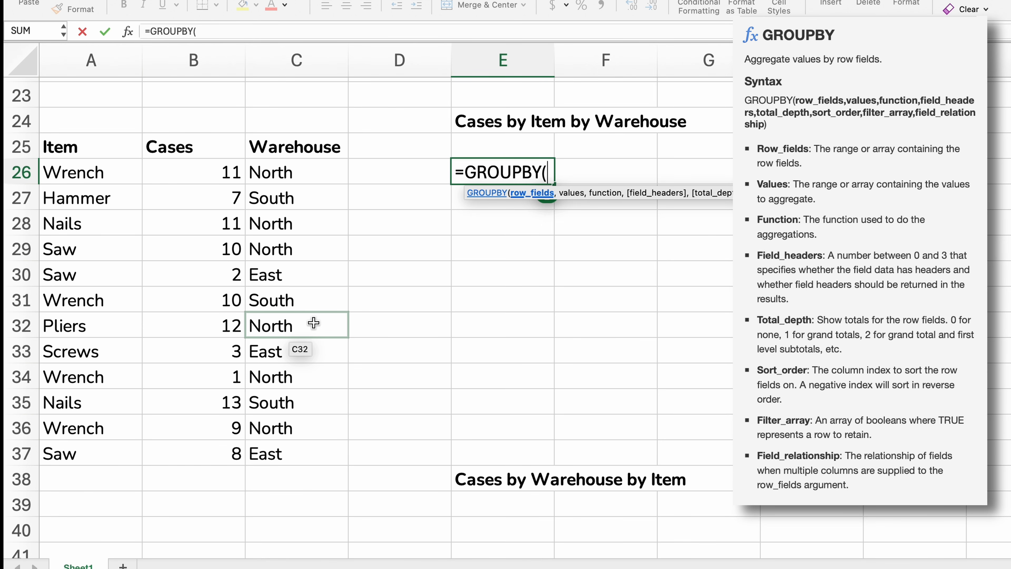
type("CHO")
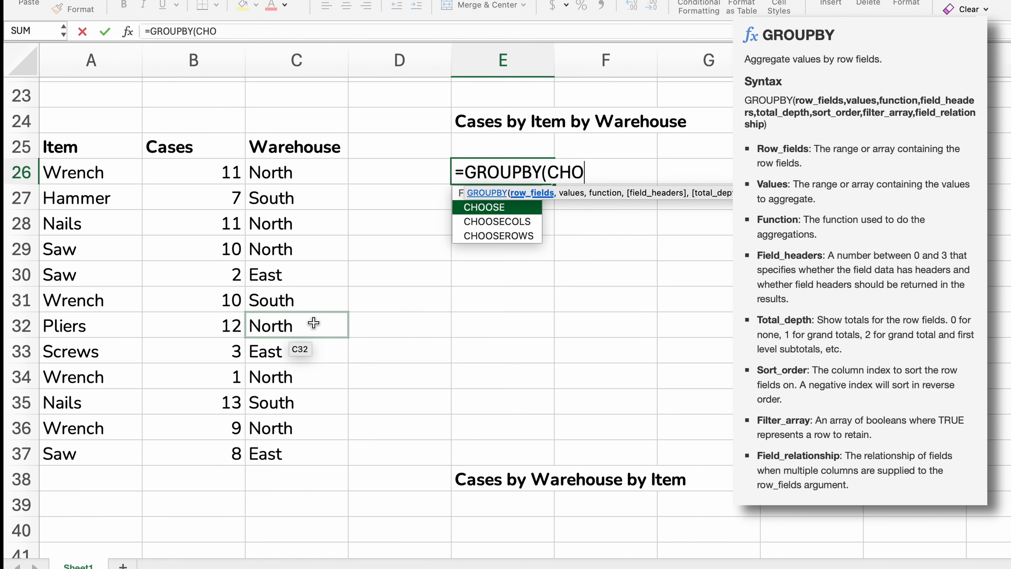
type("OSECOL")
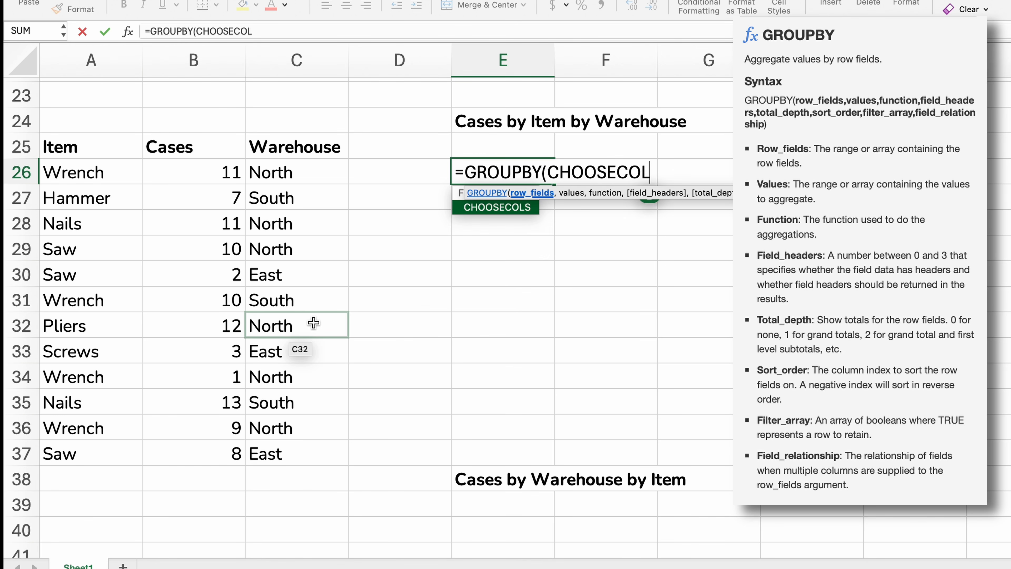
type("S(")
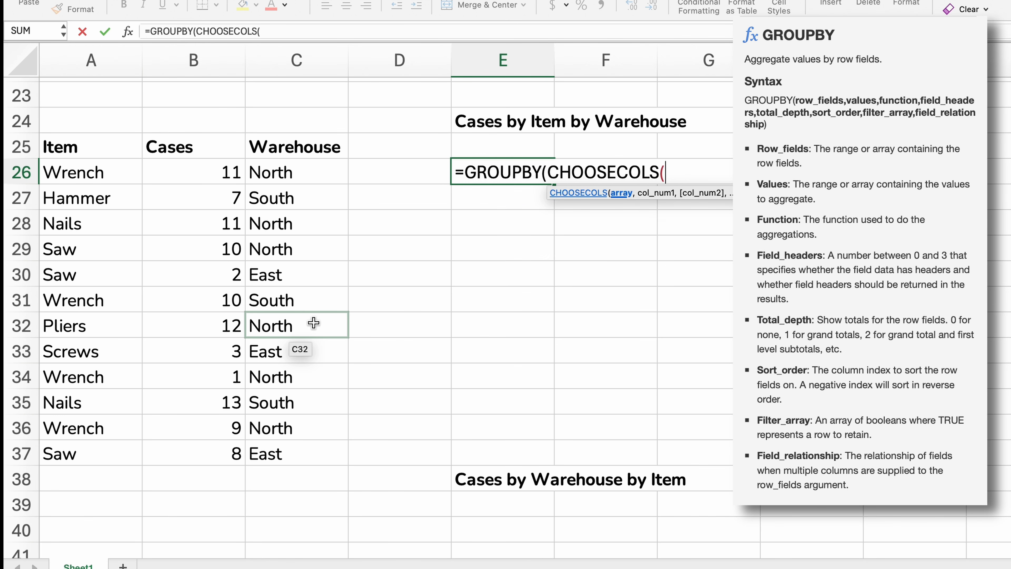
mouse_move(123, 170)
left_mouse_down()
mouse_move(281, 344)
mouse_move(283, 443)
left_mouse_up()
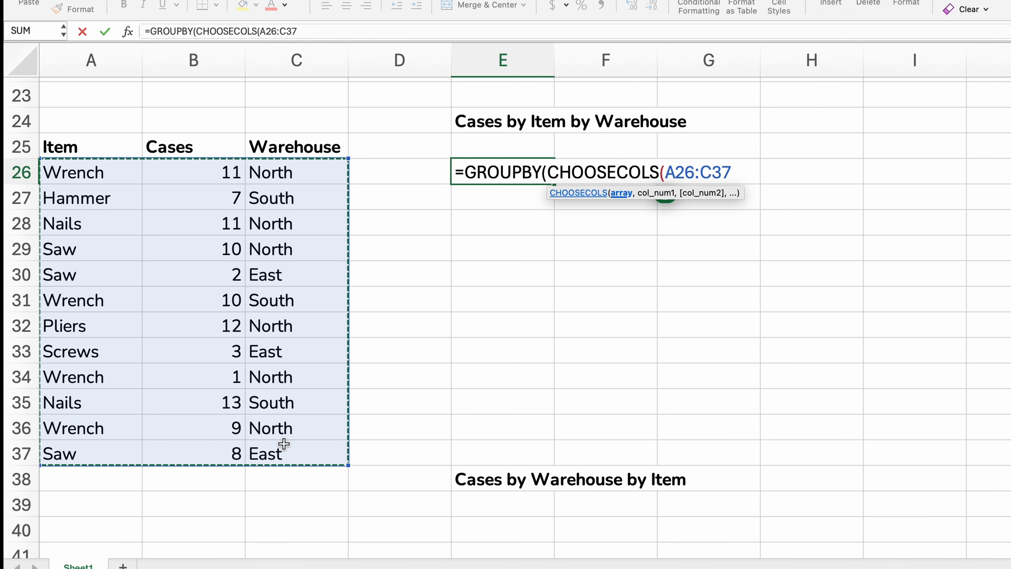
type(",")
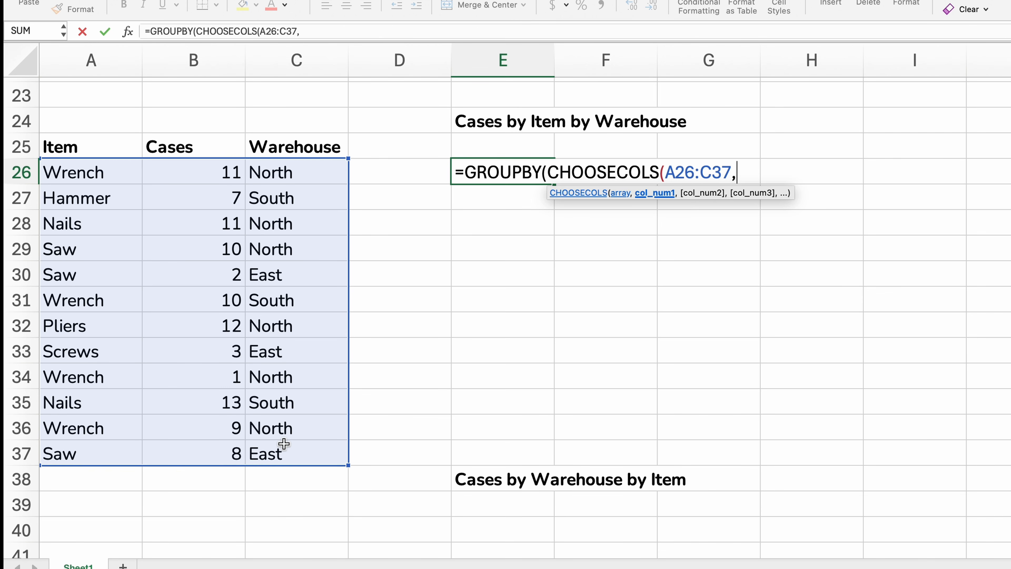
type("1,3")
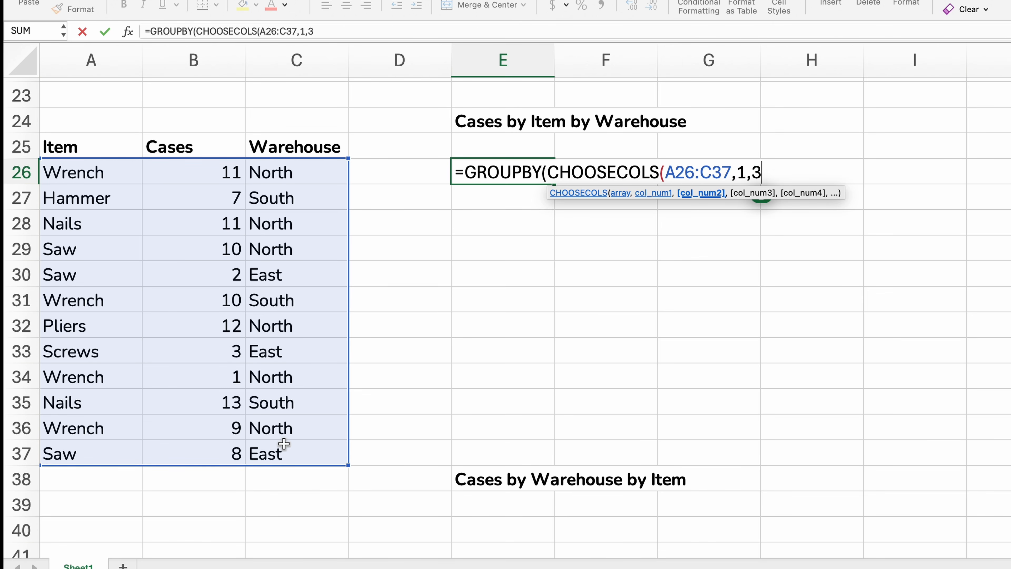
type(")")
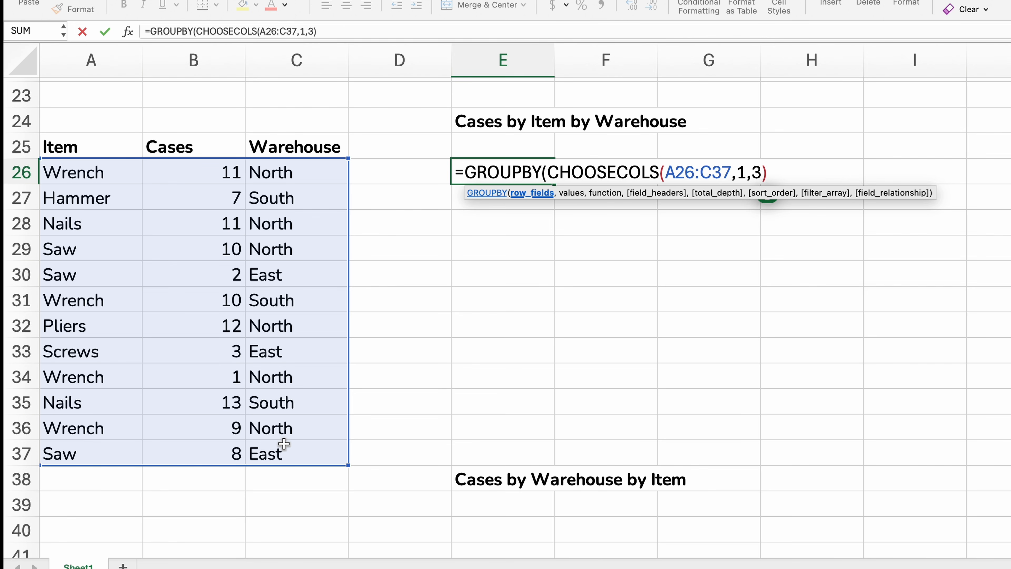
Complete the E26 GROUPBY formula with B26:B37 as the values and SUM as the function
type(",")
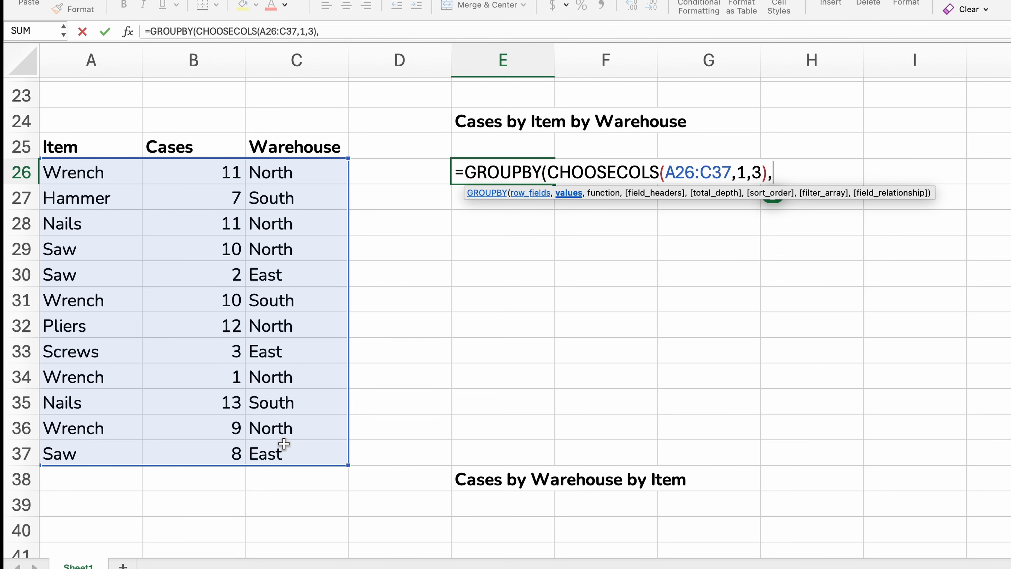
type("B")
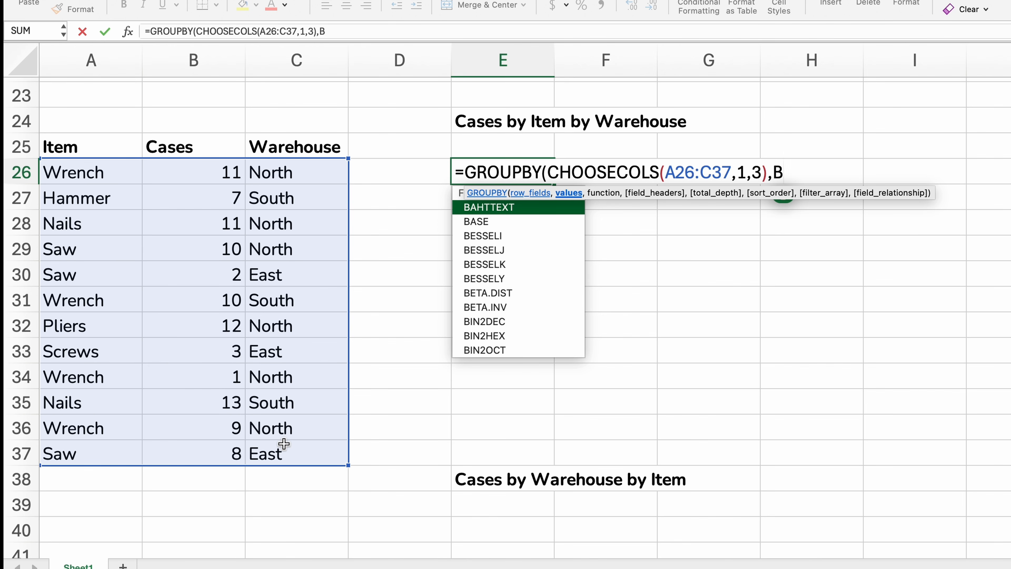
type("26:B")
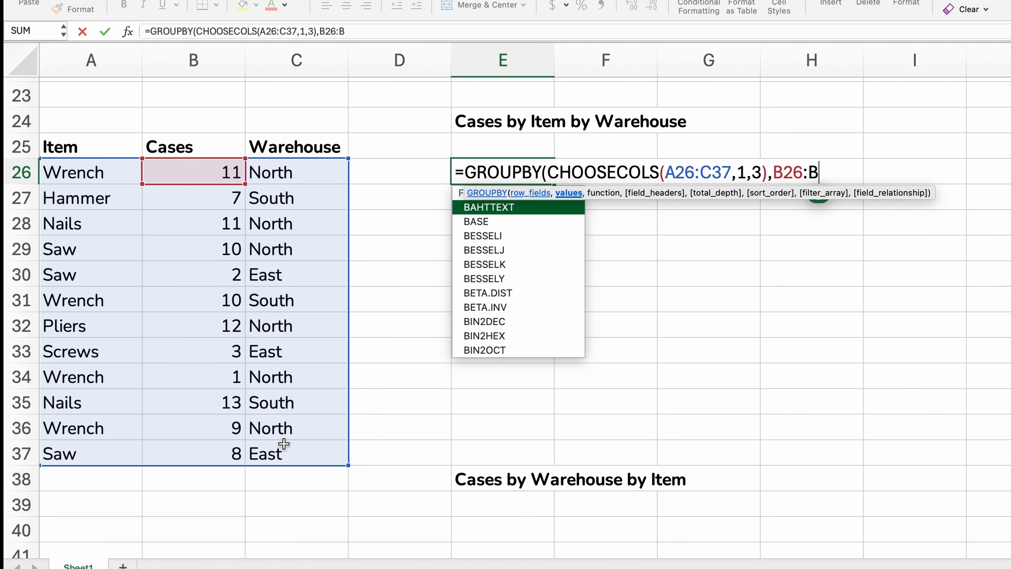
type("37")
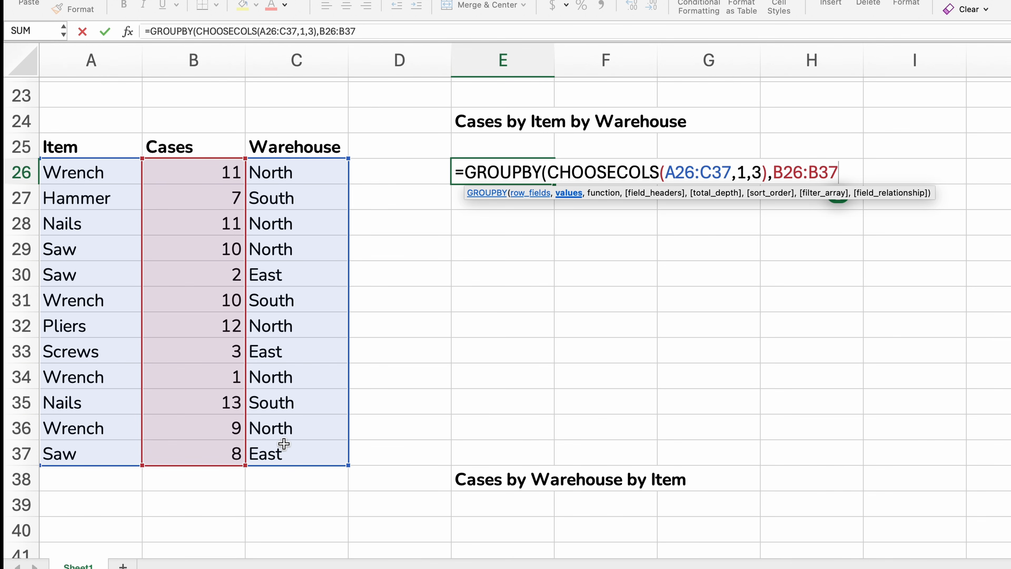
type(",SU")
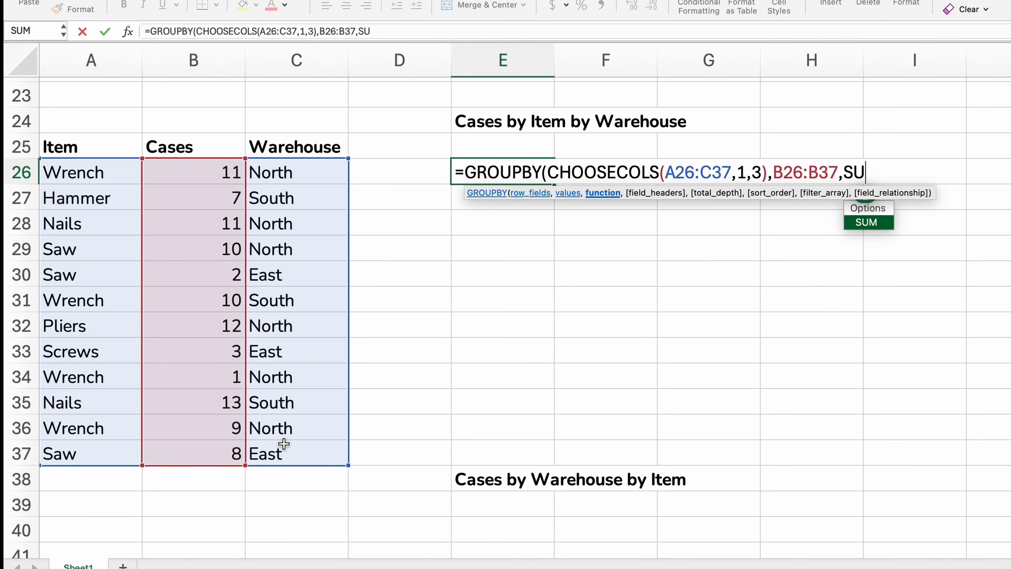
type("M")
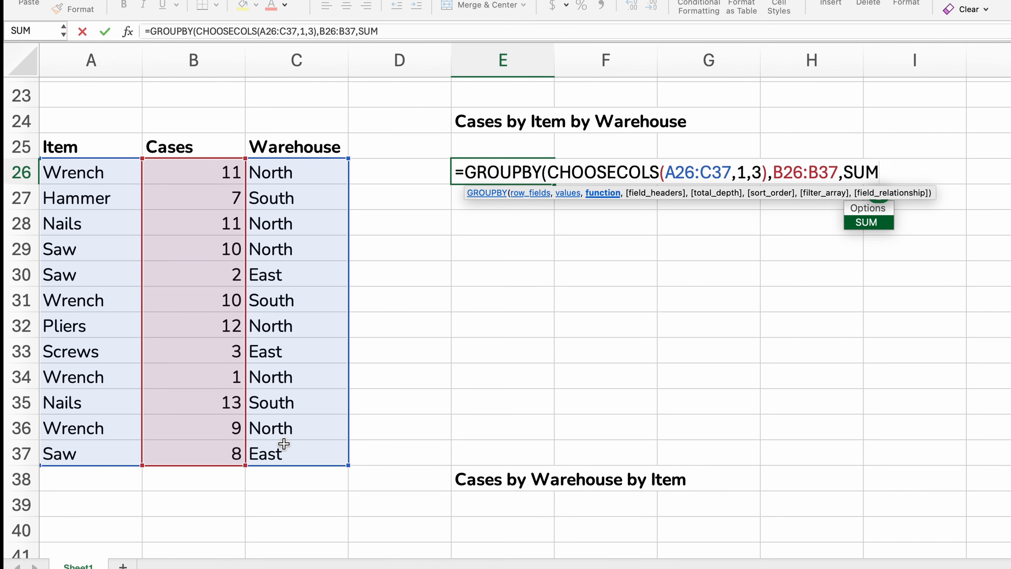
type(")")
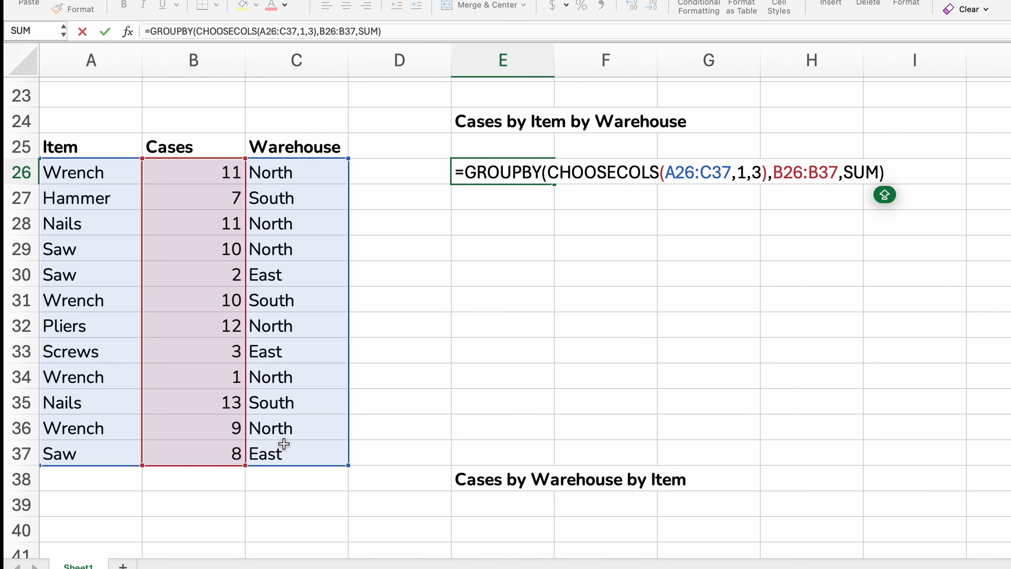
key("Return")
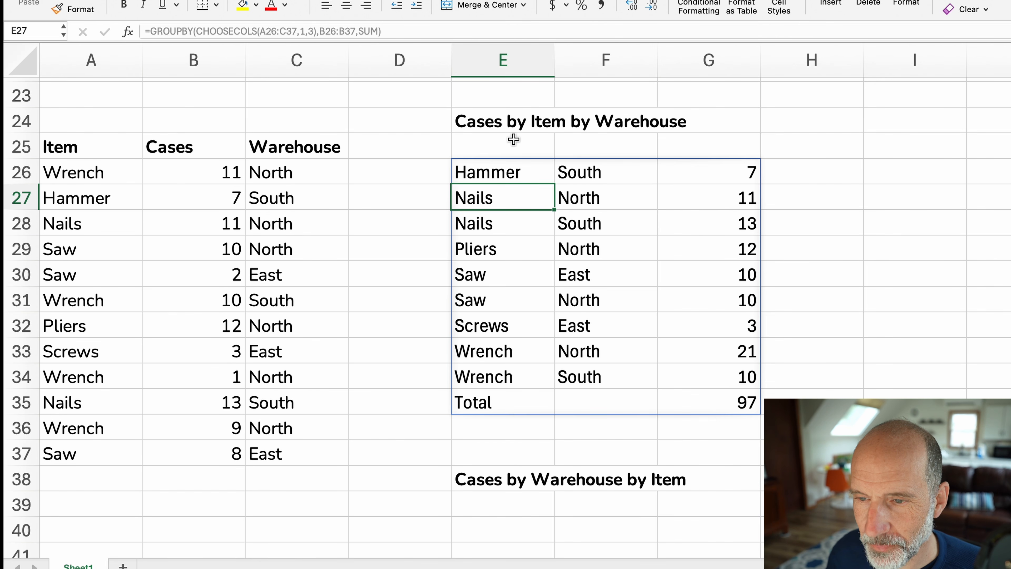
Check the item and warehouse columns of the E26 result and compare its total with the Cases per Warehouse total
left_click_drag(501, 163, 507, 262)
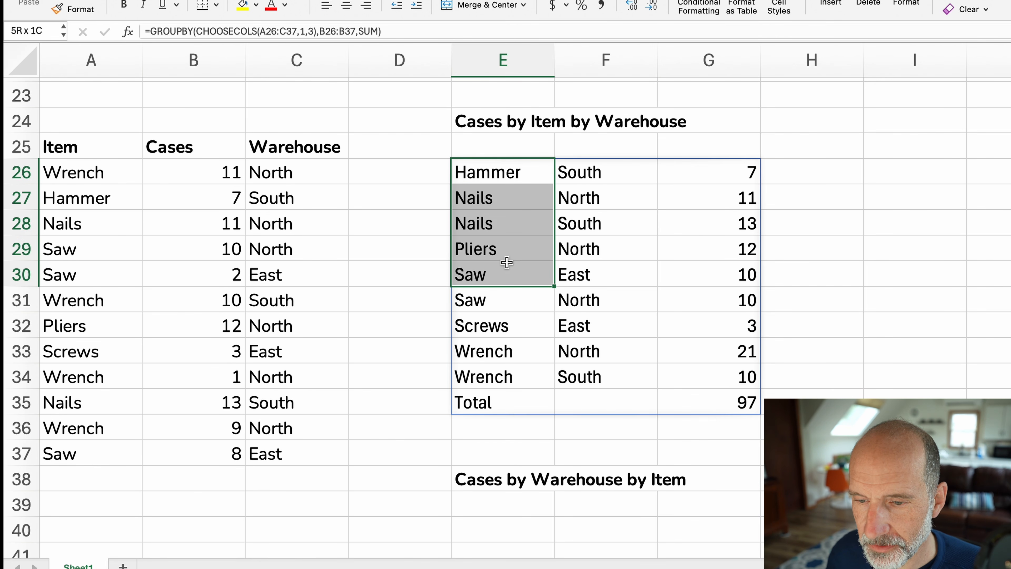
left_click_drag(606, 173, 627, 294)
left_click(706, 403)
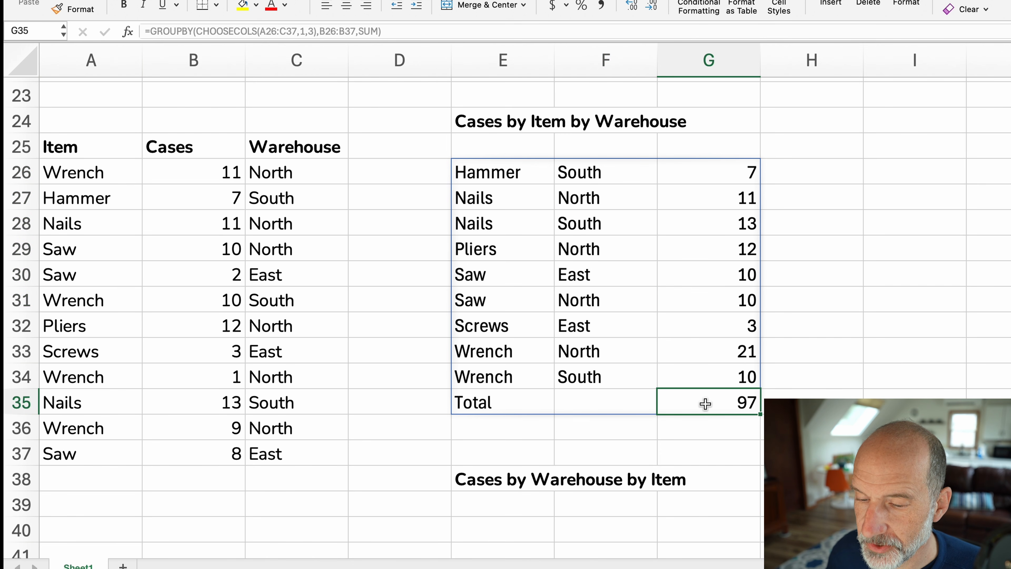
scroll(702, 406, "up", 10)
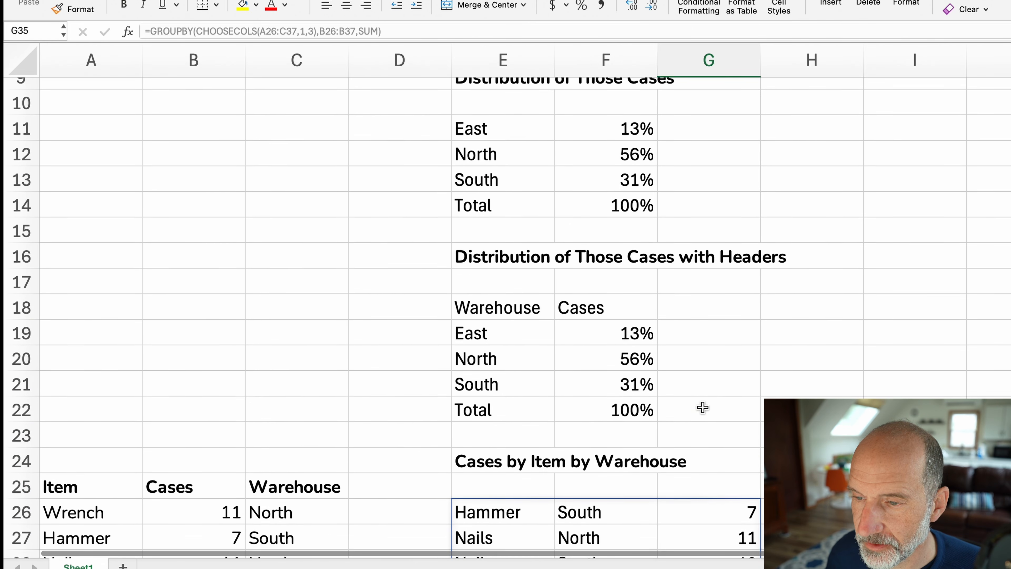
left_click(598, 222)
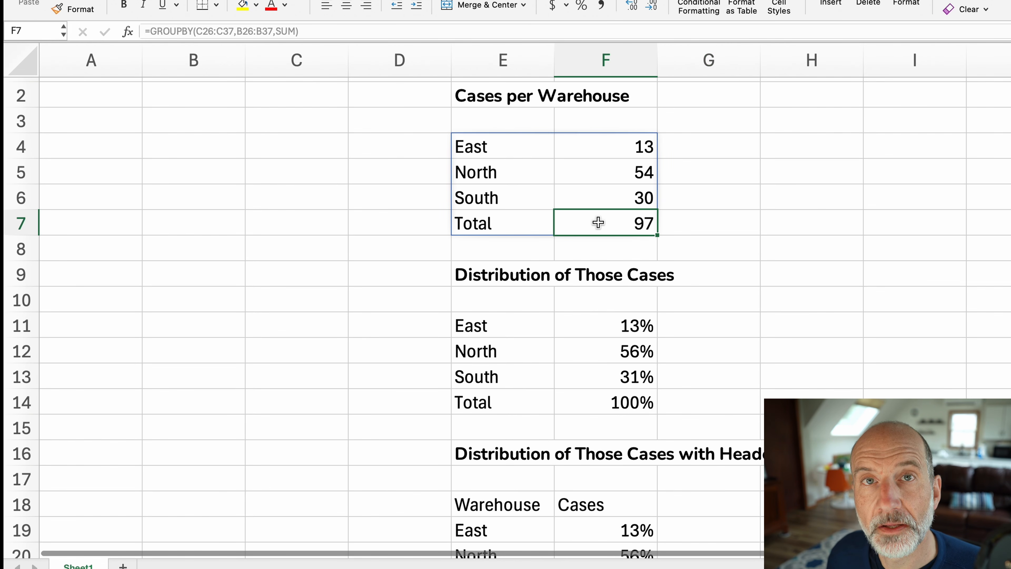
scroll(598, 222, "down", 12)
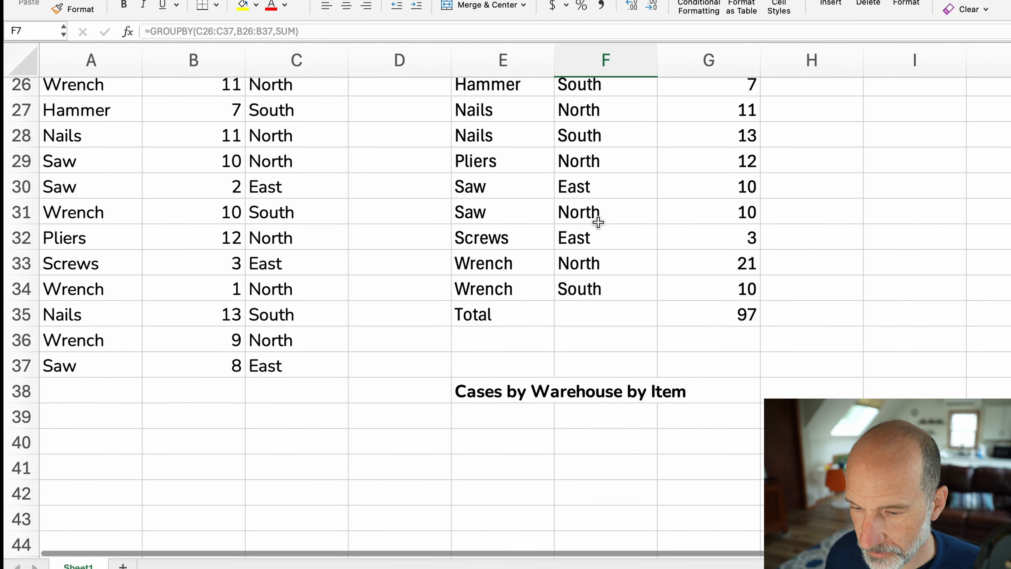
scroll(598, 222, "up", 3)
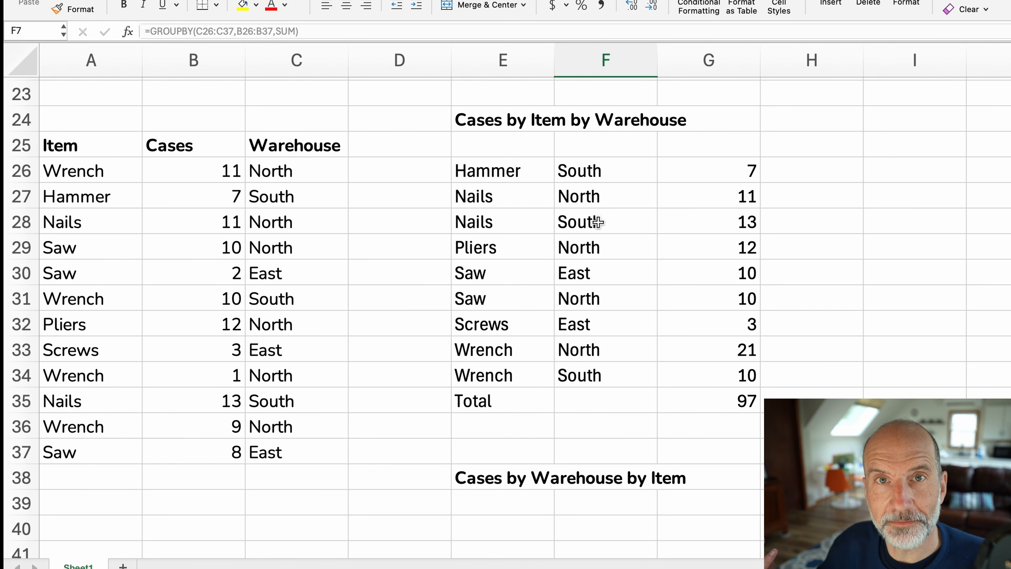
Copy the GROUPBY formula text from E26 into E40 under Cases by Warehouse by Item, keeping its references unchanged
left_click(478, 167)
left_click_drag(425, 27, 109, 23)
key("super+c")
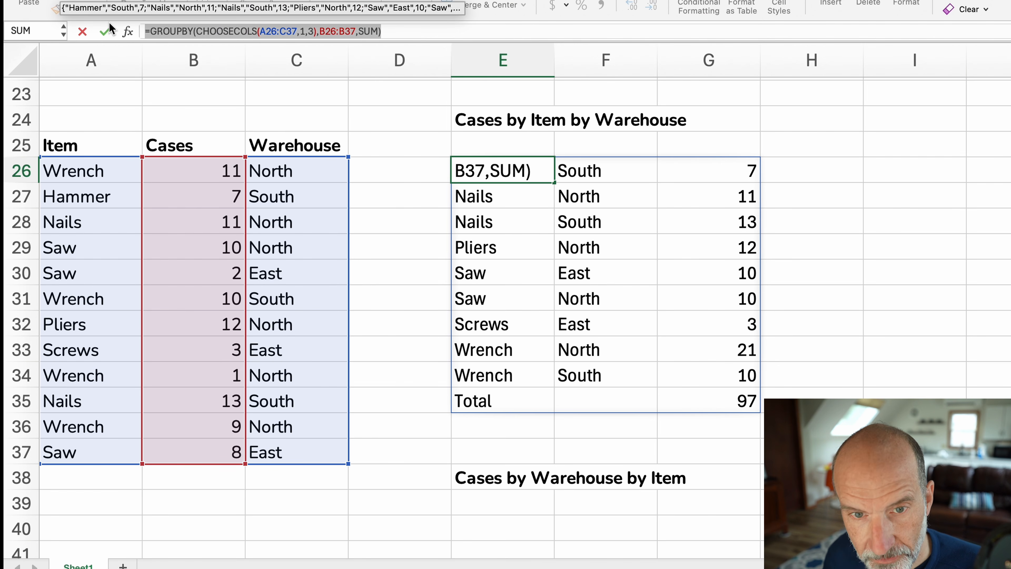
key("Escape")
scroll(328, 223, "down", 4)
scroll(328, 223, "down", 5)
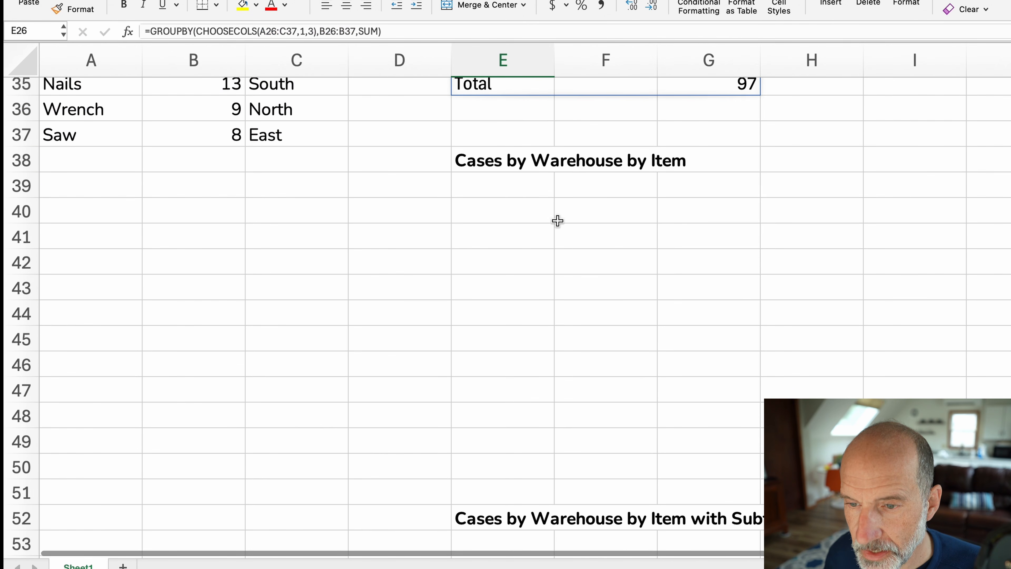
left_click(531, 207)
key("super+v")
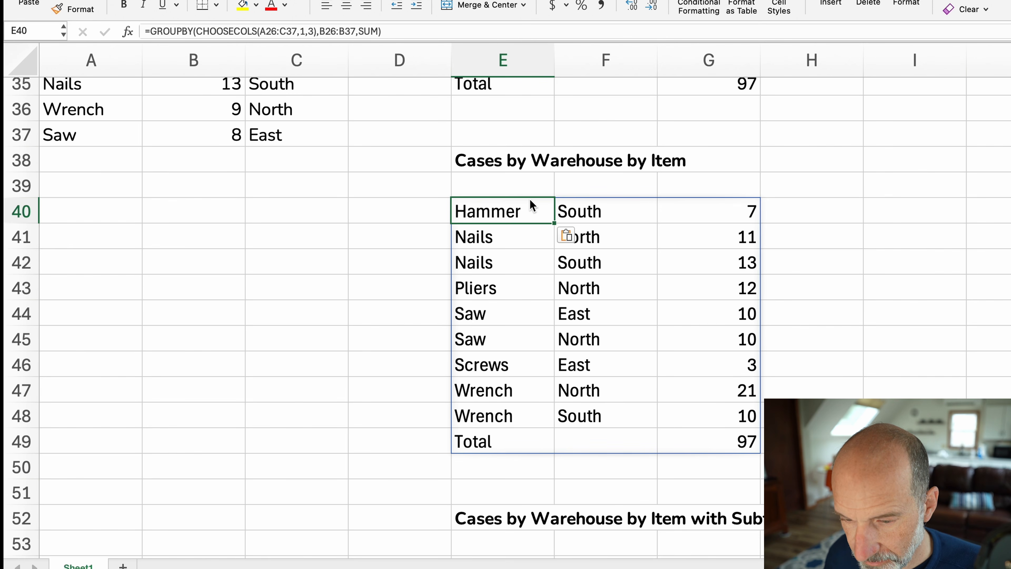
Try swapping the CHOOSECOLS column numbers in the E40 formula to 3,1 so warehouse comes before item
double_click(533, 206)
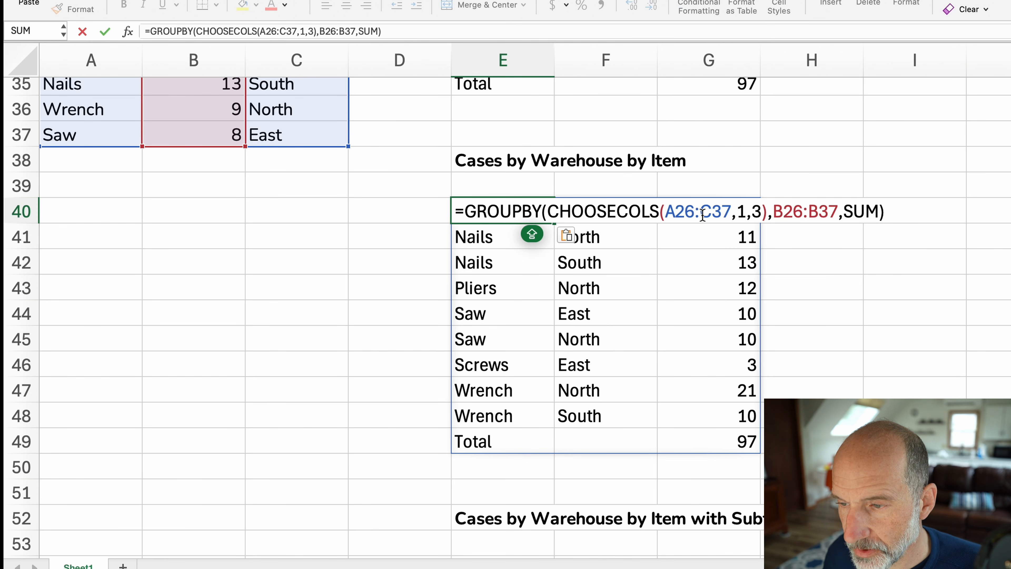
left_click(745, 212)
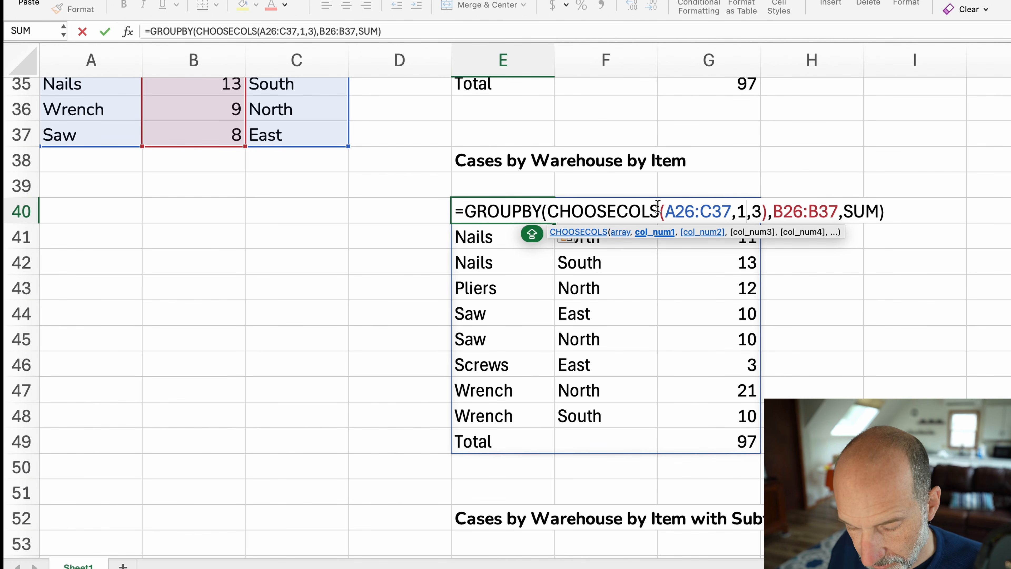
key("BackSpace")
type("3,")
key("Right")
type("1")
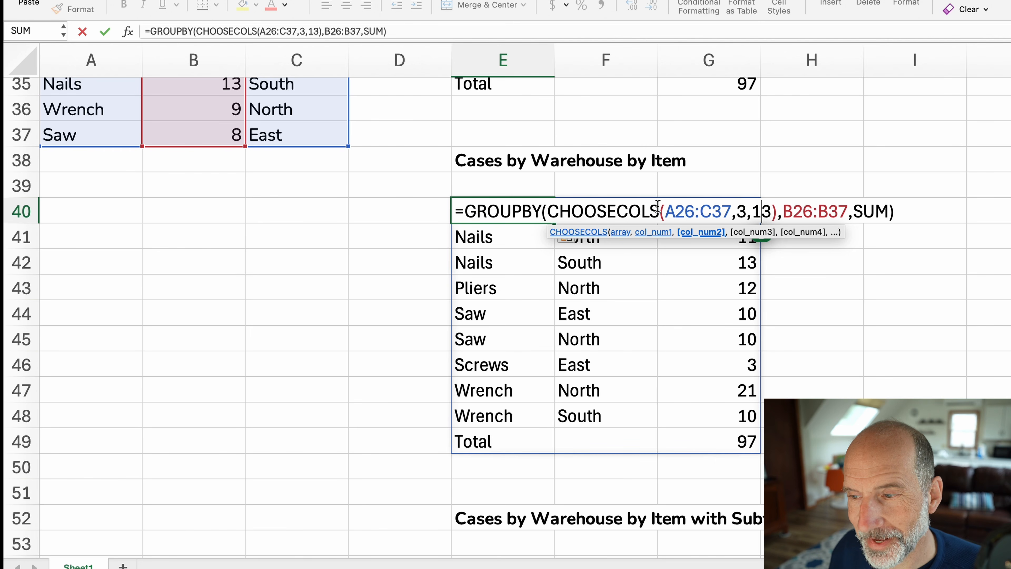
key("Delete")
key("Return")
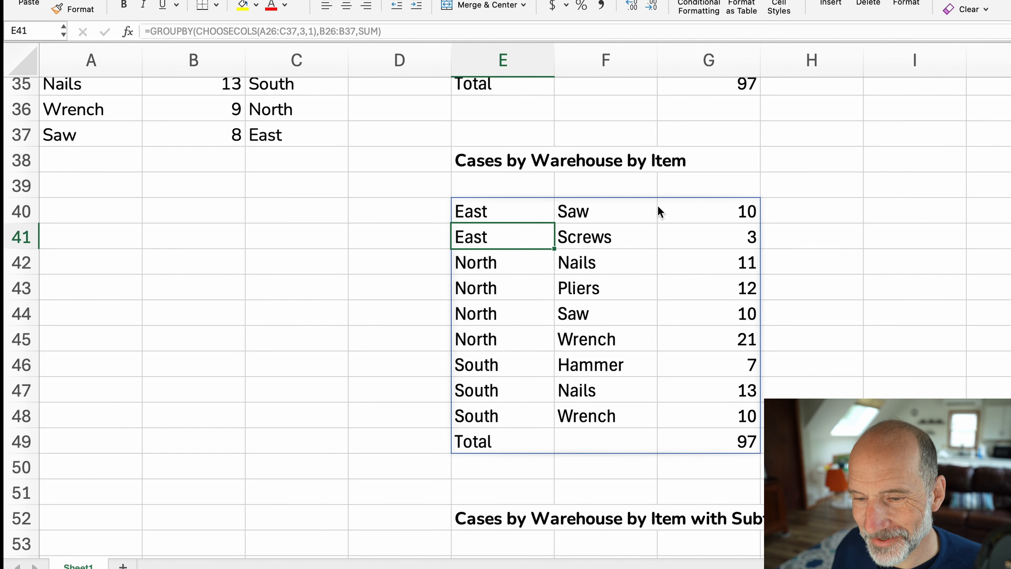
Review the warehouse and item columns of the E40 result, and undo the swap of the column numbers
left_click_drag(500, 209, 499, 286)
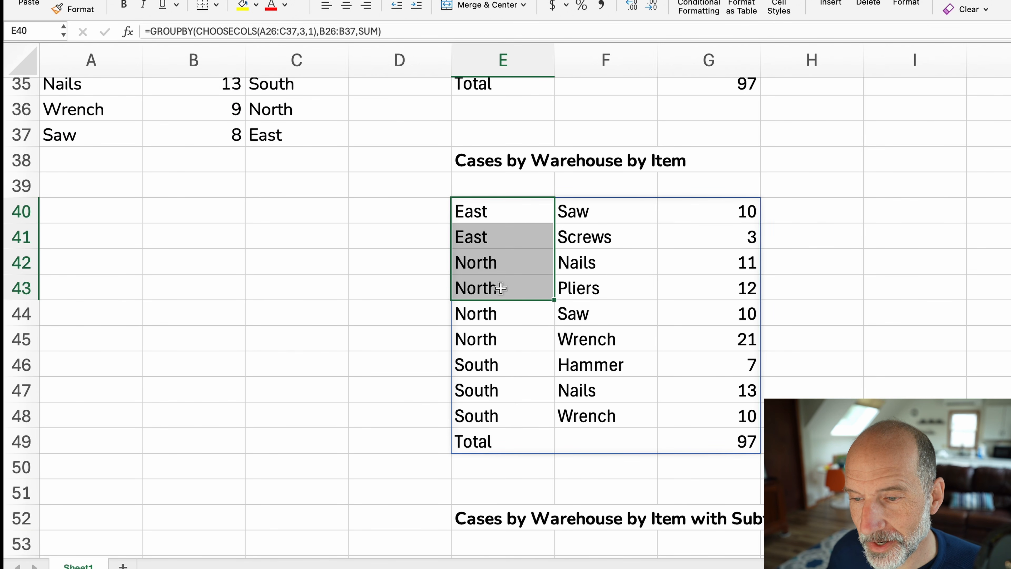
left_click_drag(588, 213, 592, 273)
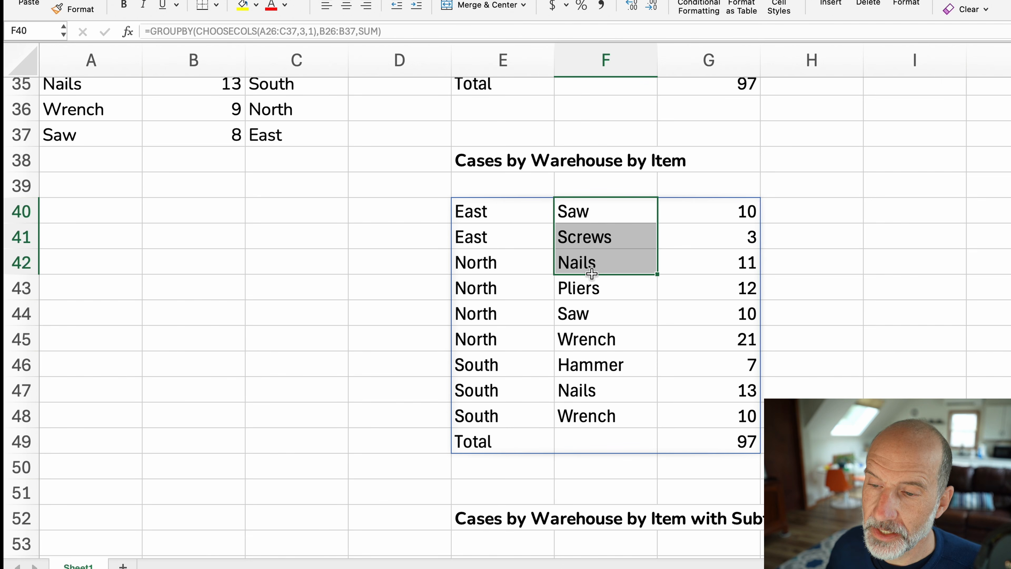
left_click(533, 209)
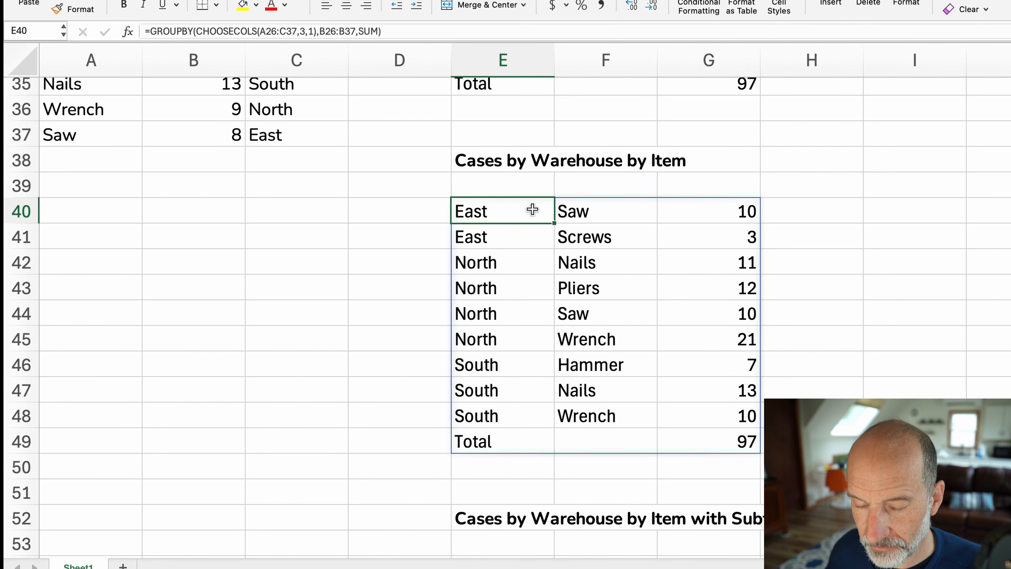
left_click(576, 195)
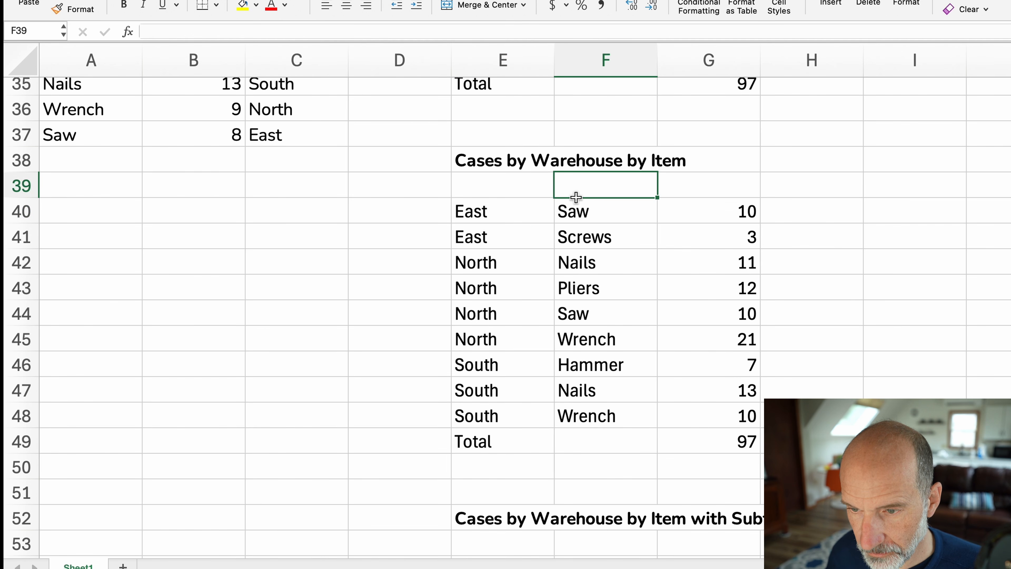
key("super+z")
Extend the E40 formula's ranges to A25:C37 and B25:B37 so they include the header row
double_click(531, 212)
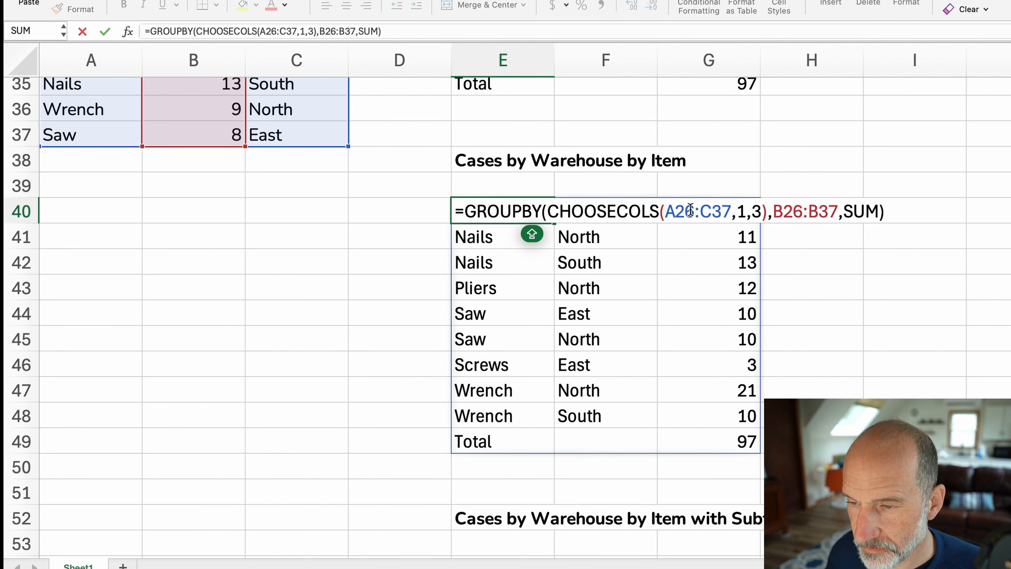
left_click_drag(686, 210, 690, 210)
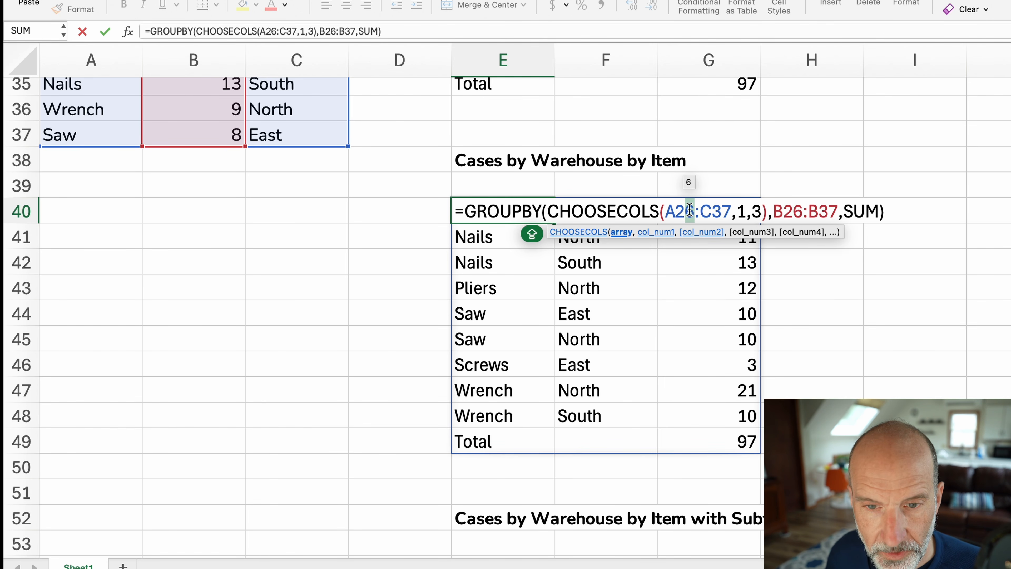
type("5")
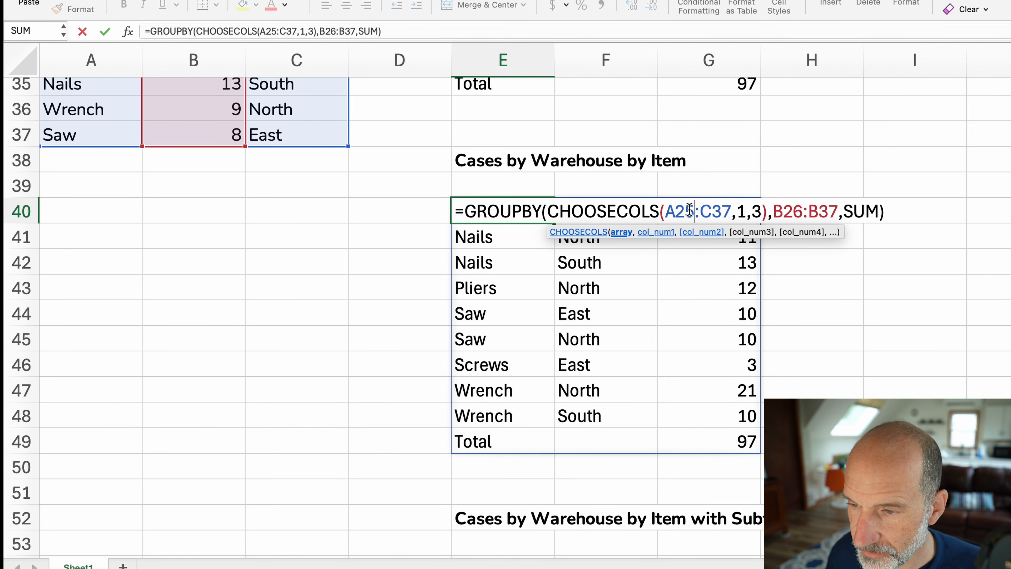
left_click_drag(803, 212, 796, 212)
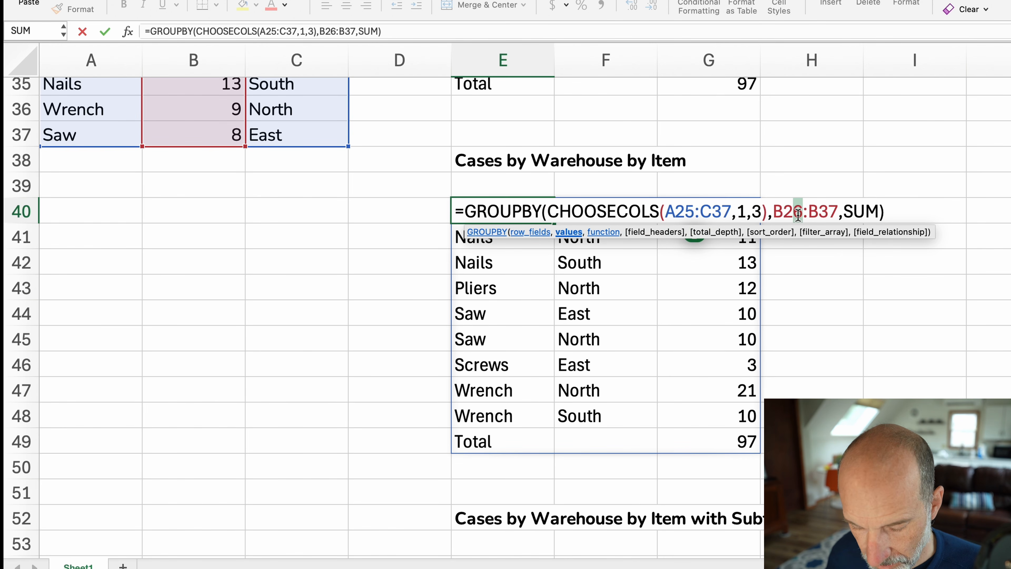
type("5")
Set the field_headers argument of the E40 GROUPBY formula to 3 (Yes and show) and check the header cells
left_click(881, 211)
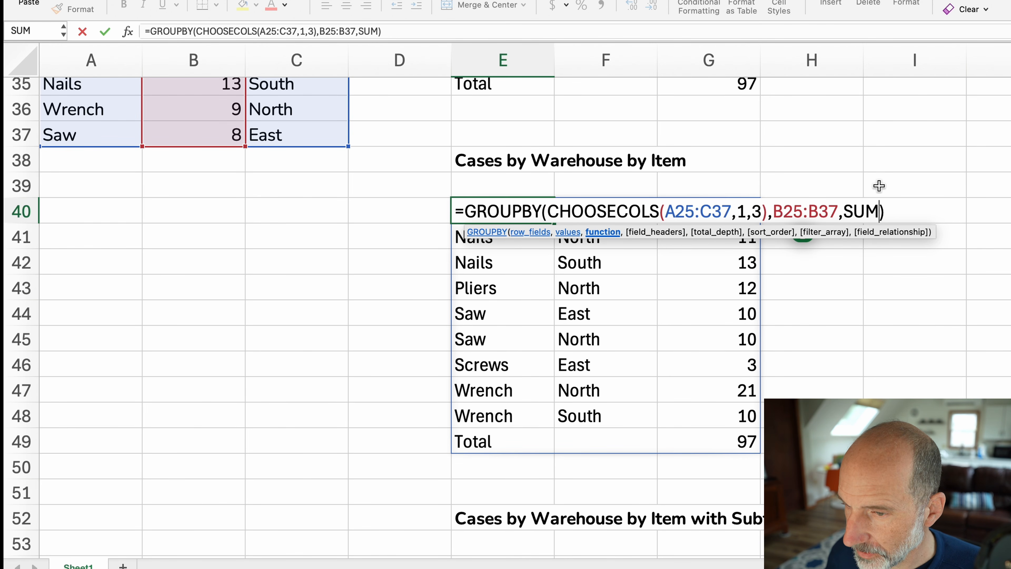
type(",")
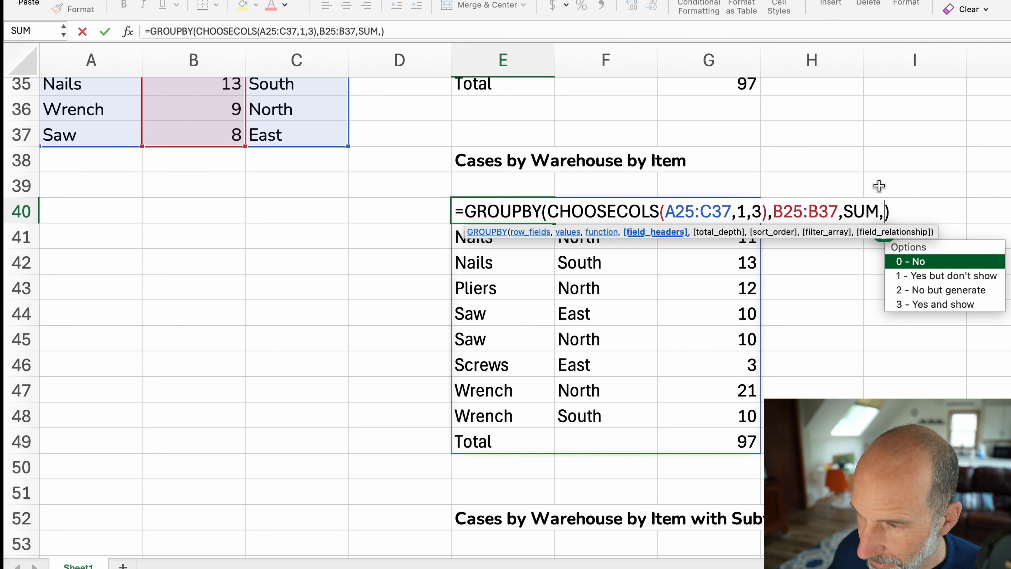
double_click(936, 305)
key("Return")
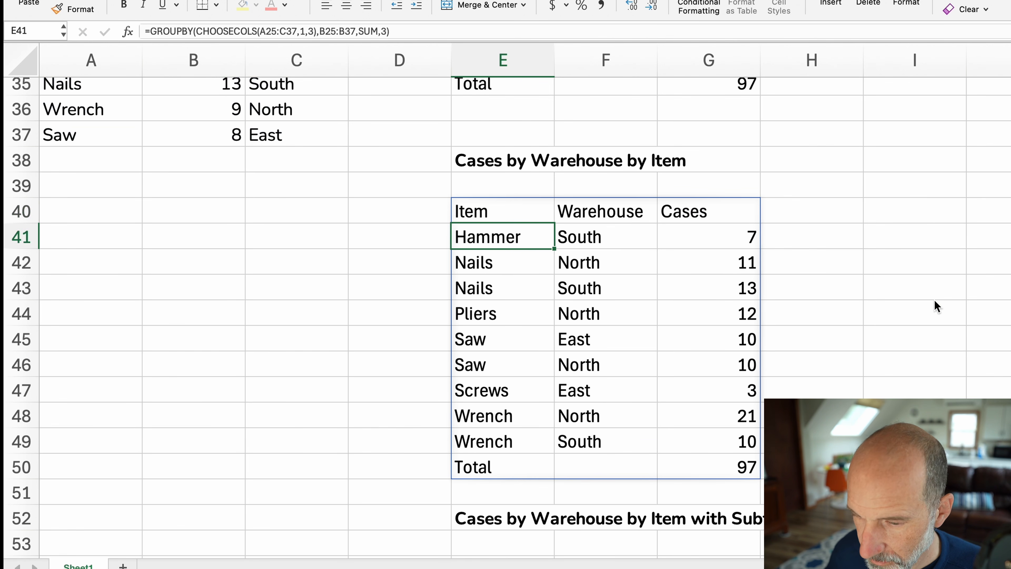
left_click(525, 215)
left_click(606, 218)
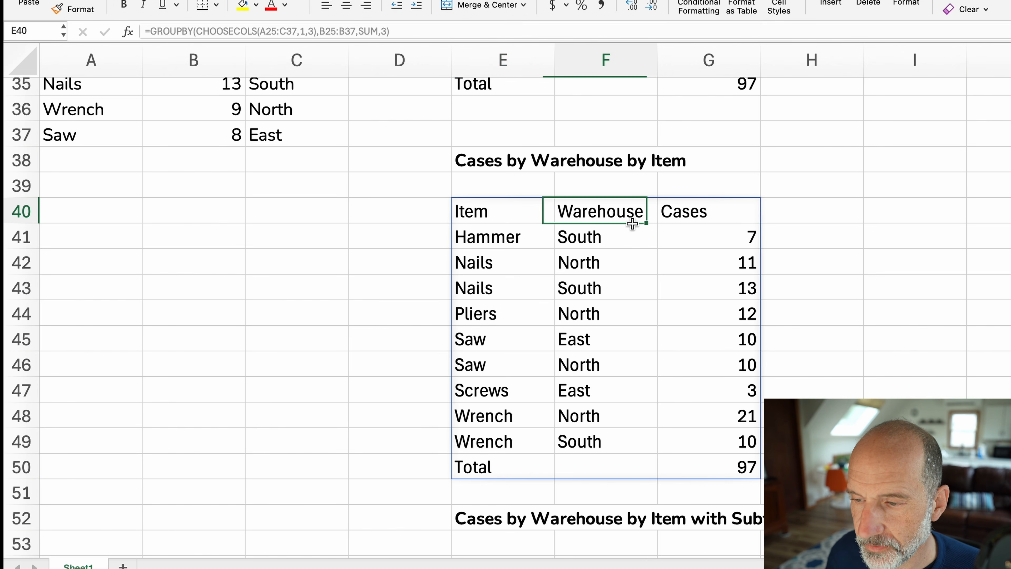
left_click(684, 218)
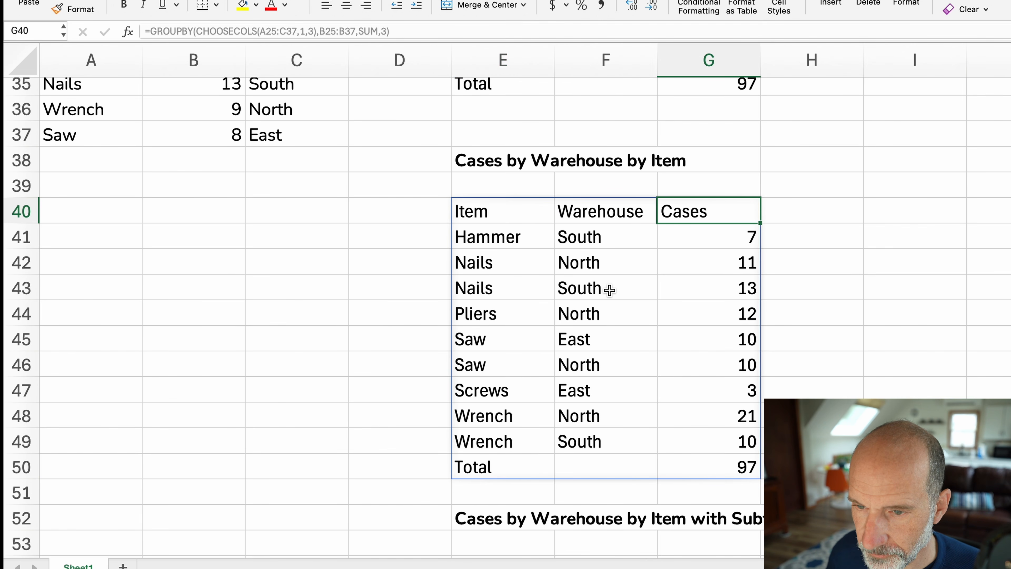
Move the source table with its headers from A25:C37 to A52, beside the Cases by Warehouse by Item with Subtotals heading
scroll(609, 290, "up", 5)
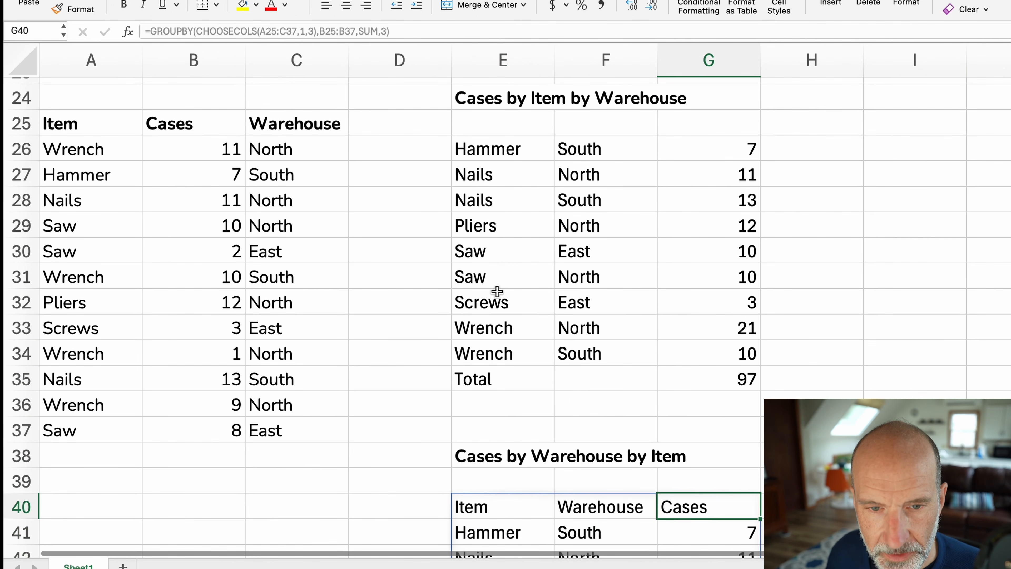
left_click(67, 139)
key("super+Down")
left_click_drag(98, 130, 289, 418)
key("super+c")
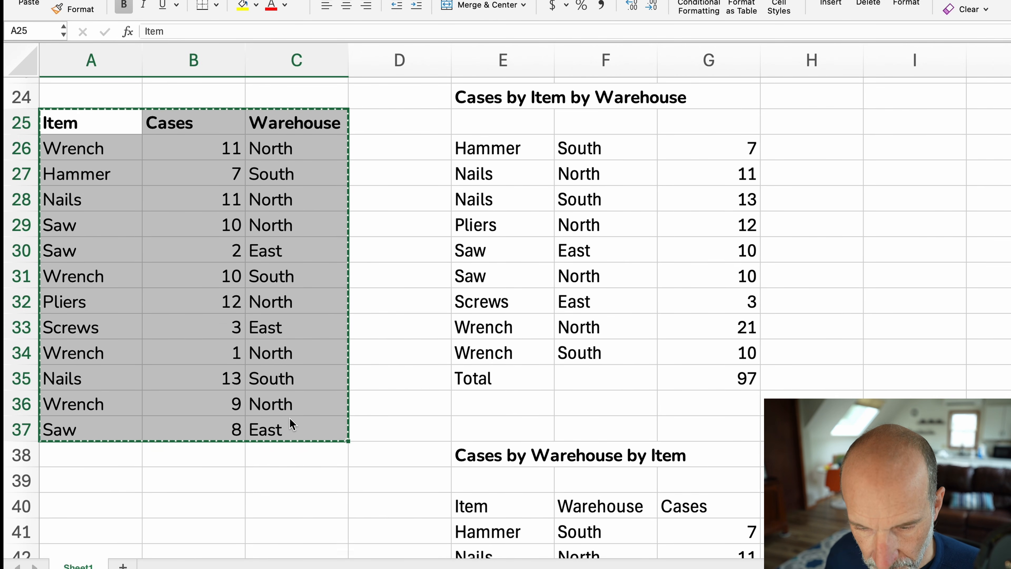
scroll(289, 419, "down", 8)
scroll(290, 418, "down", 5)
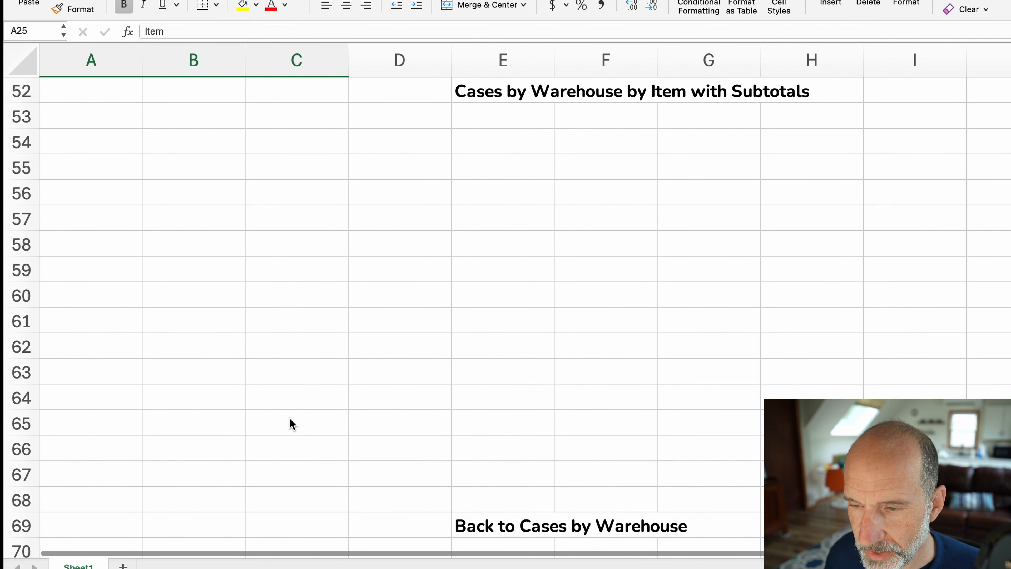
scroll(290, 418, "up", 1)
scroll(290, 418, "down", 1)
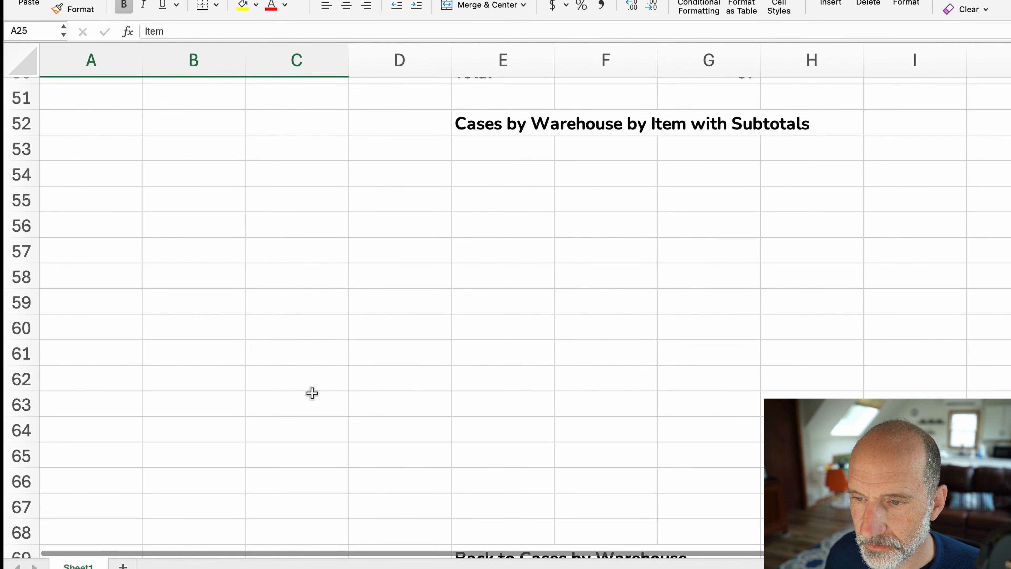
left_click(119, 124)
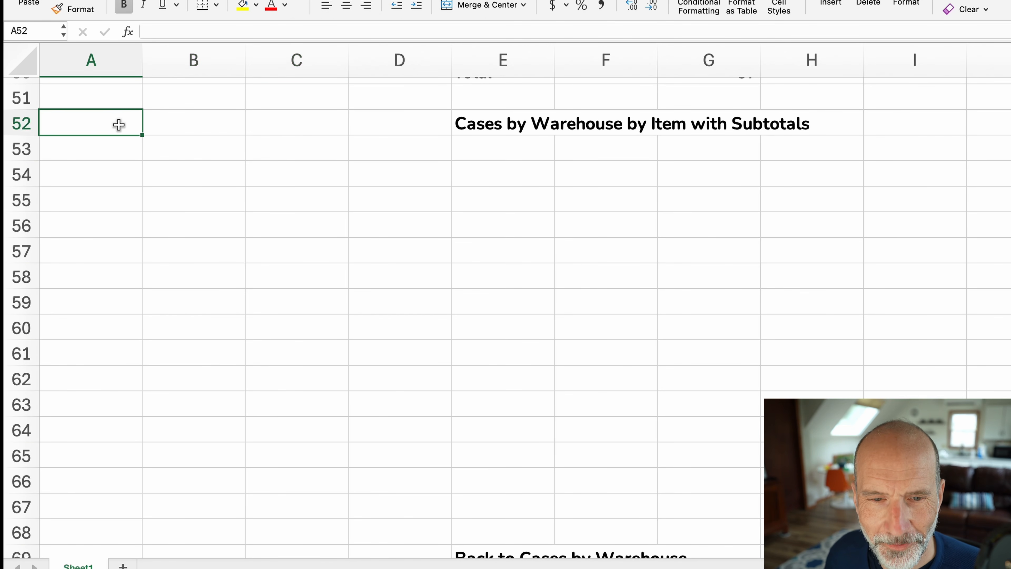
key("super+v")
Copy the GROUPBY formula text from E40 into E54 under the Subtotals heading, keeping its references unchanged
scroll(120, 127, "up", 3)
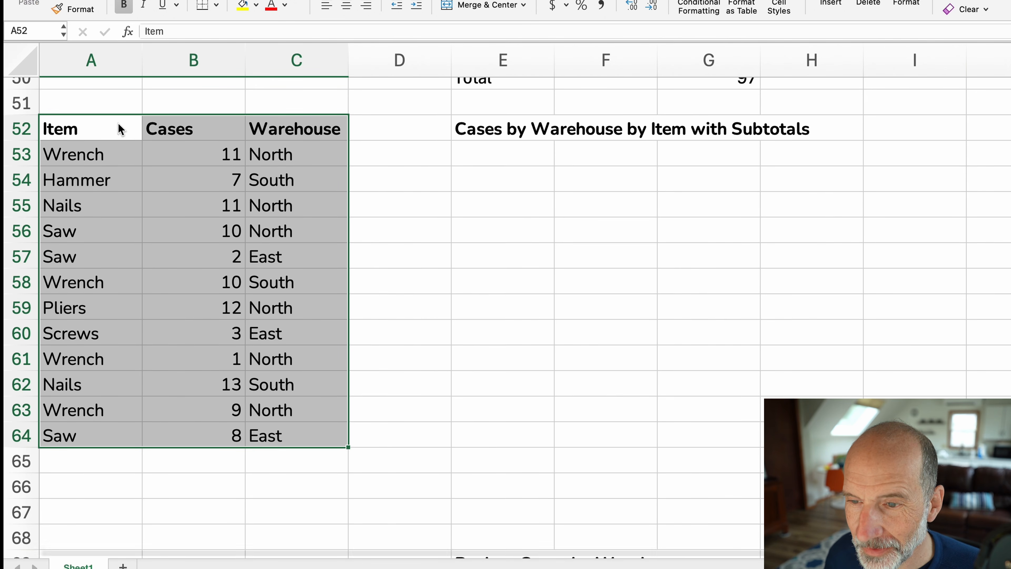
scroll(120, 127, "up", 5)
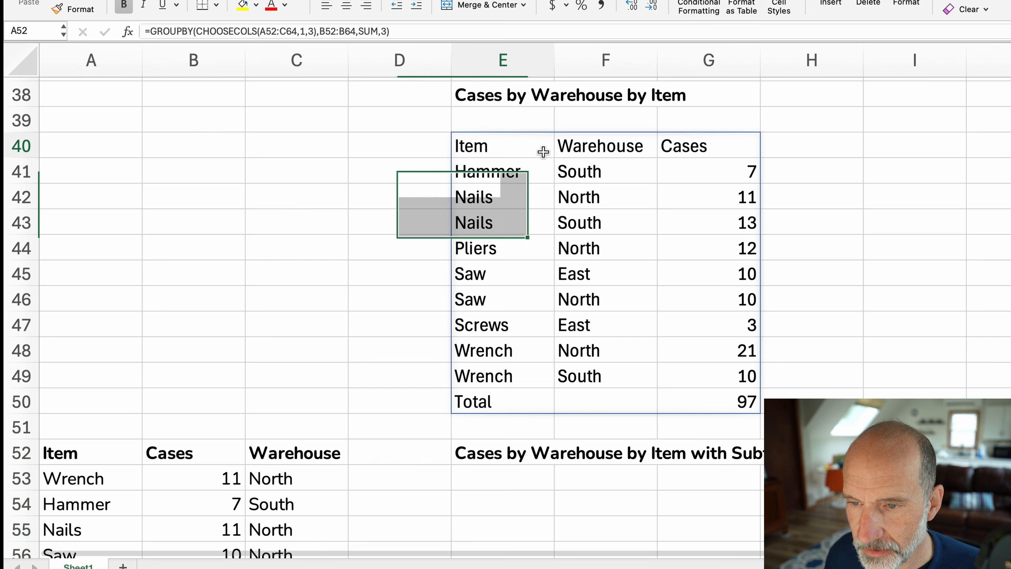
left_click(542, 153)
left_click_drag(414, 31, 145, 31)
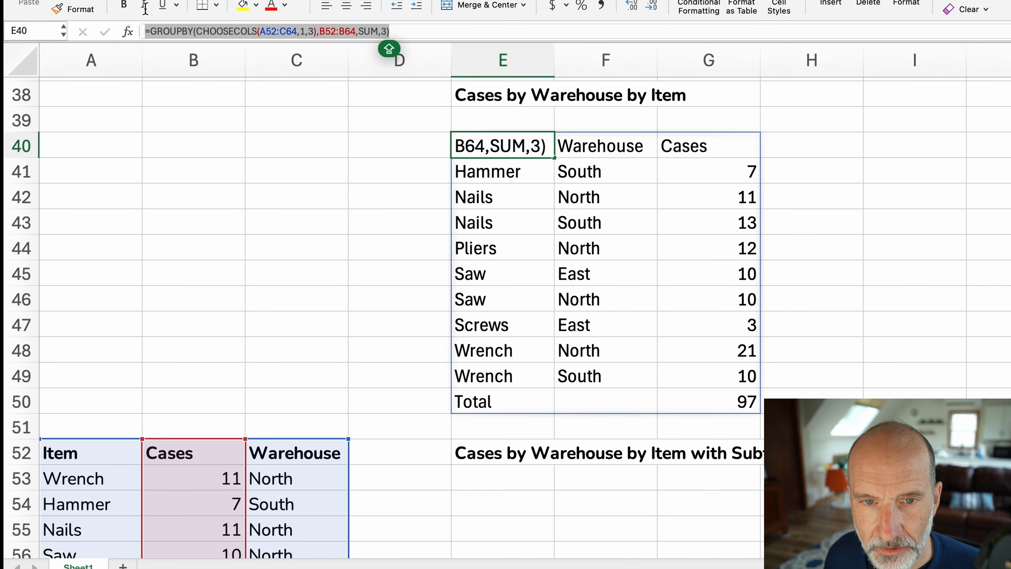
key("Escape")
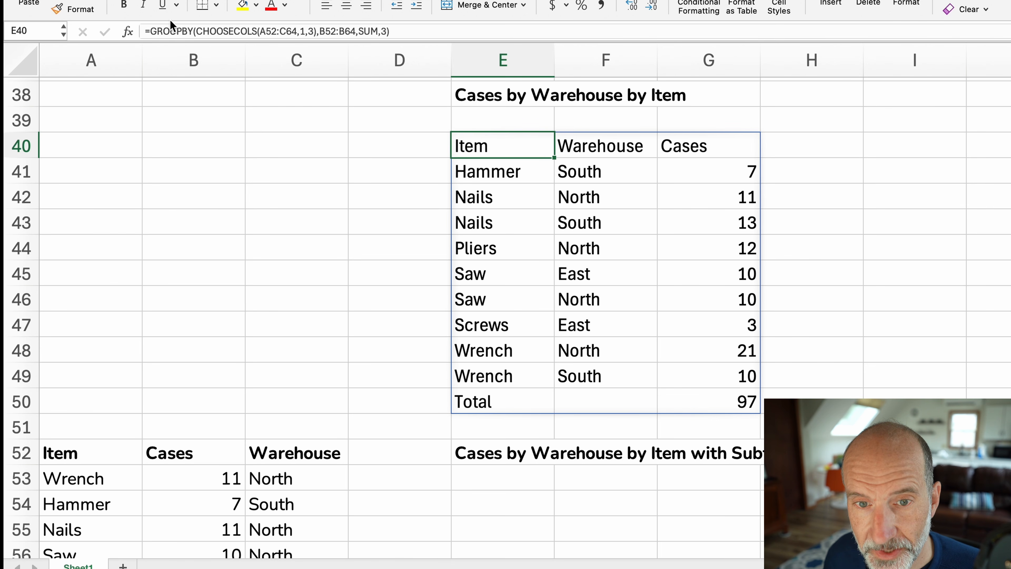
scroll(270, 129, "down", 6)
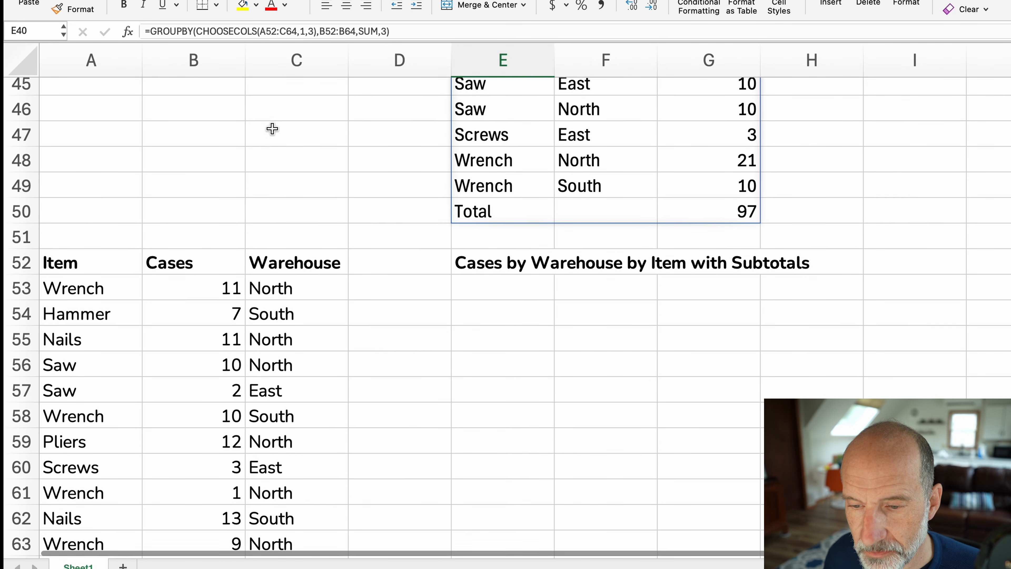
left_click(532, 177)
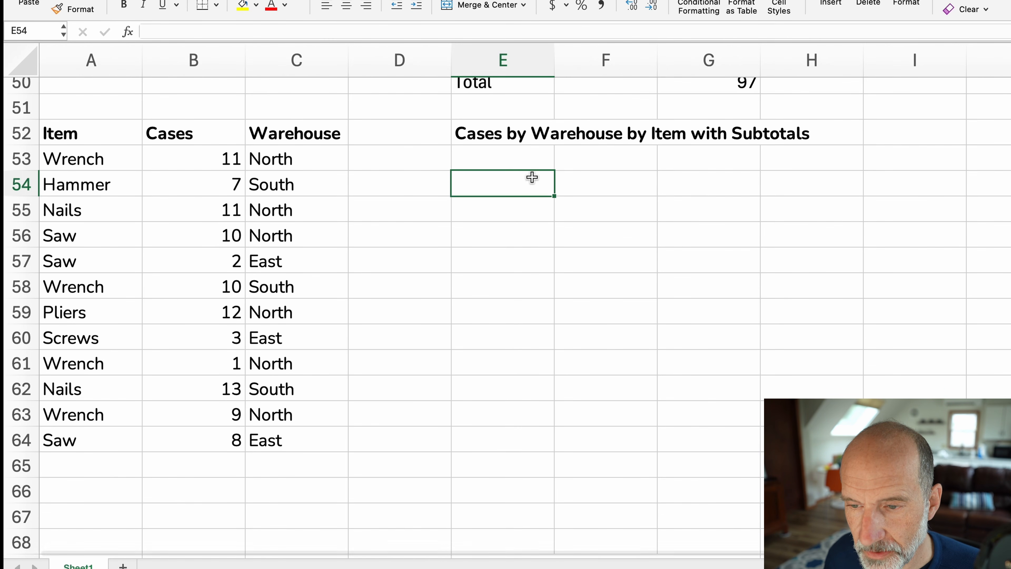
key("super+v")
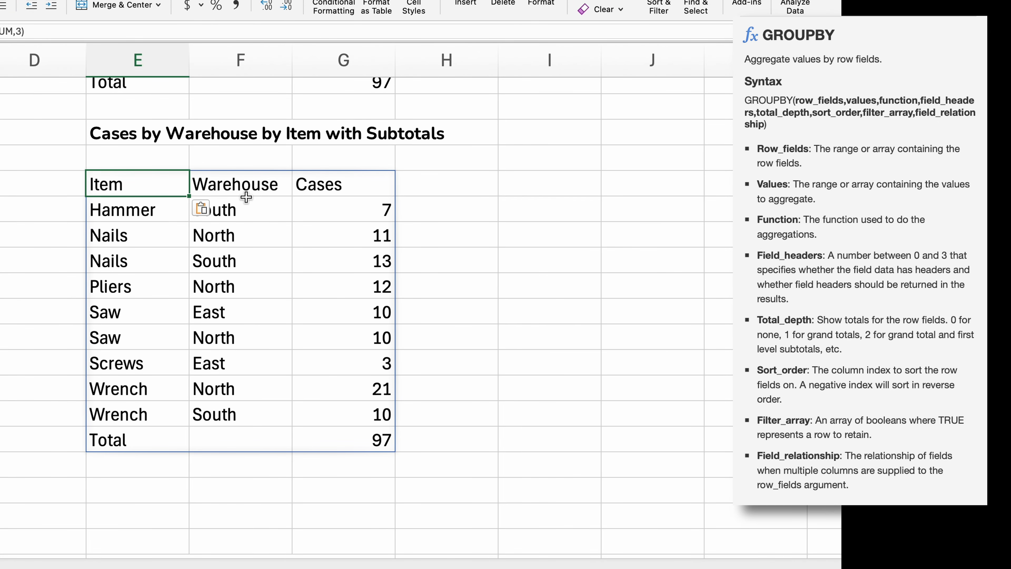
Add a total_depth argument of 2 (Grand and subtotals) to the E54 GROUPBY formula
double_click(165, 180)
left_click(525, 190)
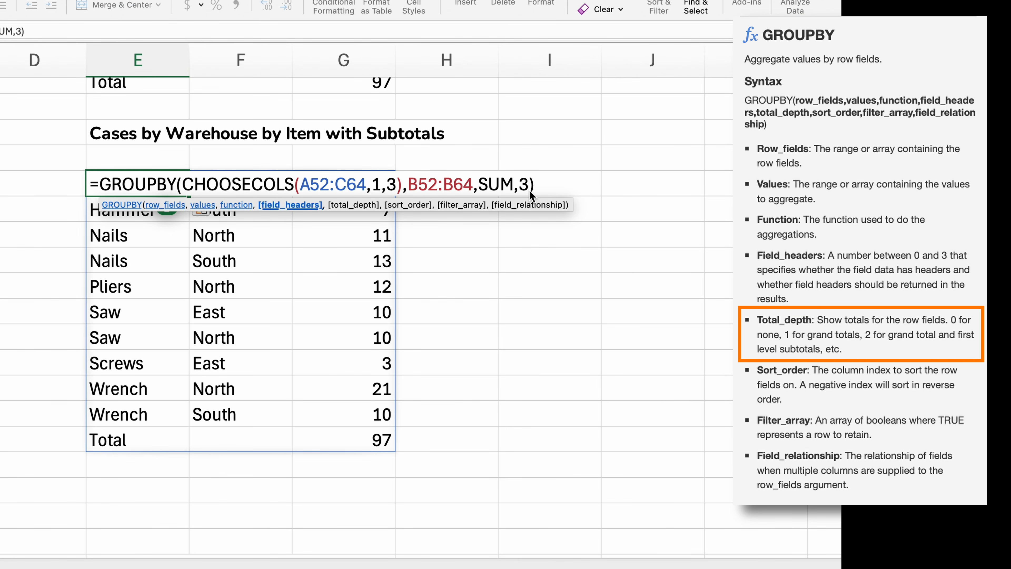
type(",")
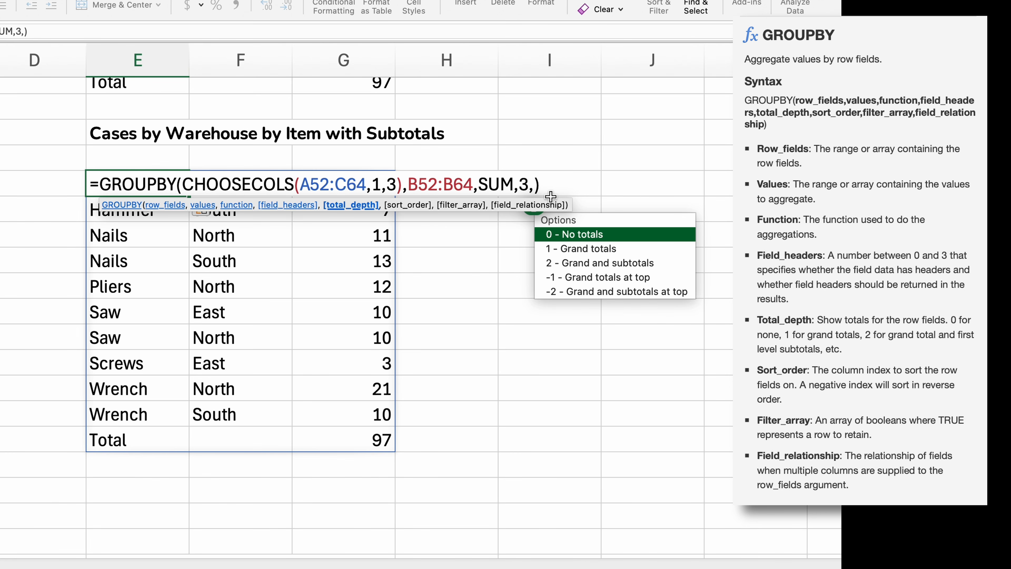
type("2")
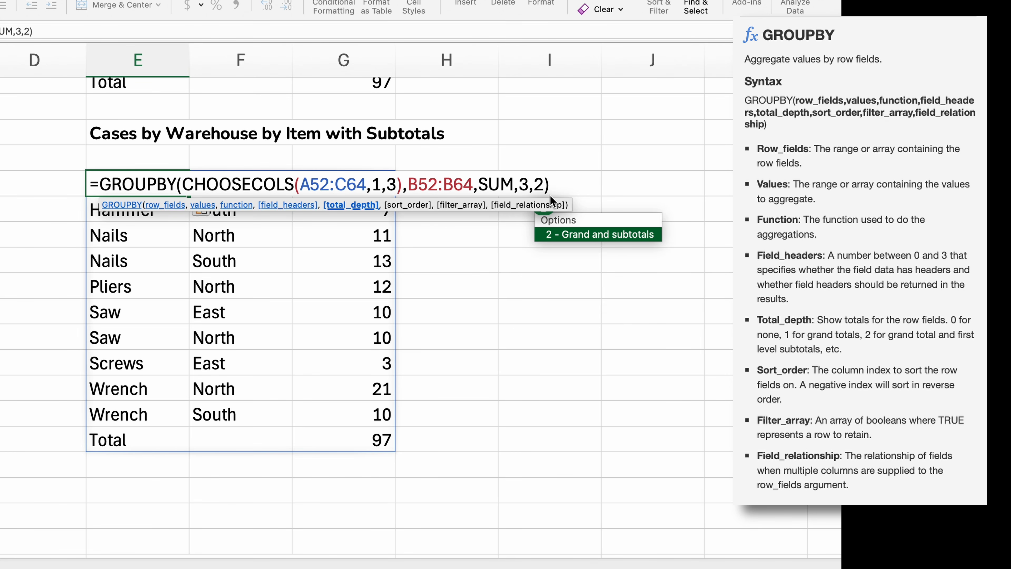
key("Return")
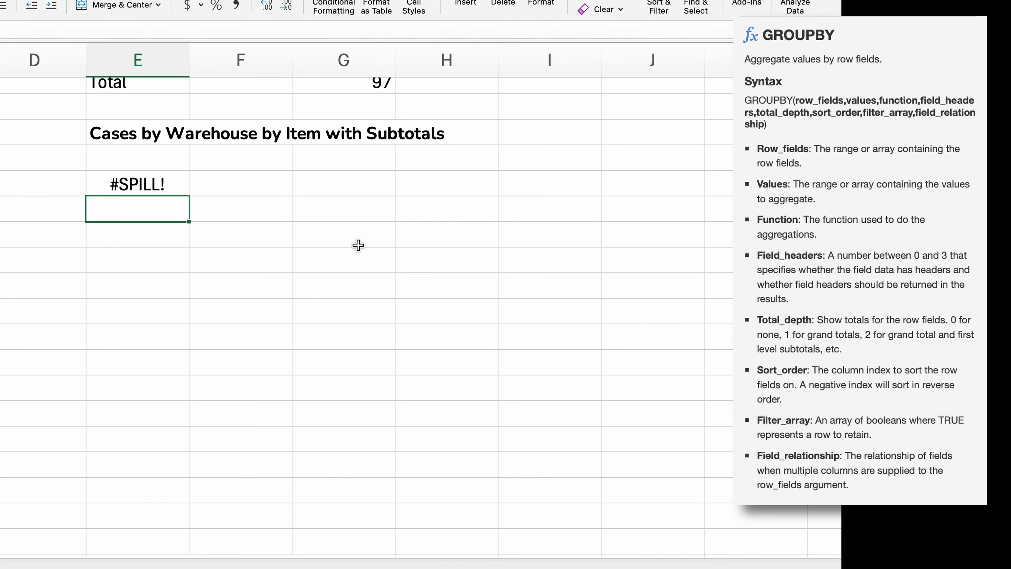
Move the Back to Cases by Warehouse heading from E69 to C69 to clear the E54 formula's spill range
scroll(358, 245, "down", 12)
left_click(158, 244)
left_click_drag(156, 238, 1, 252)
scroll(26, 204, "up", 10)
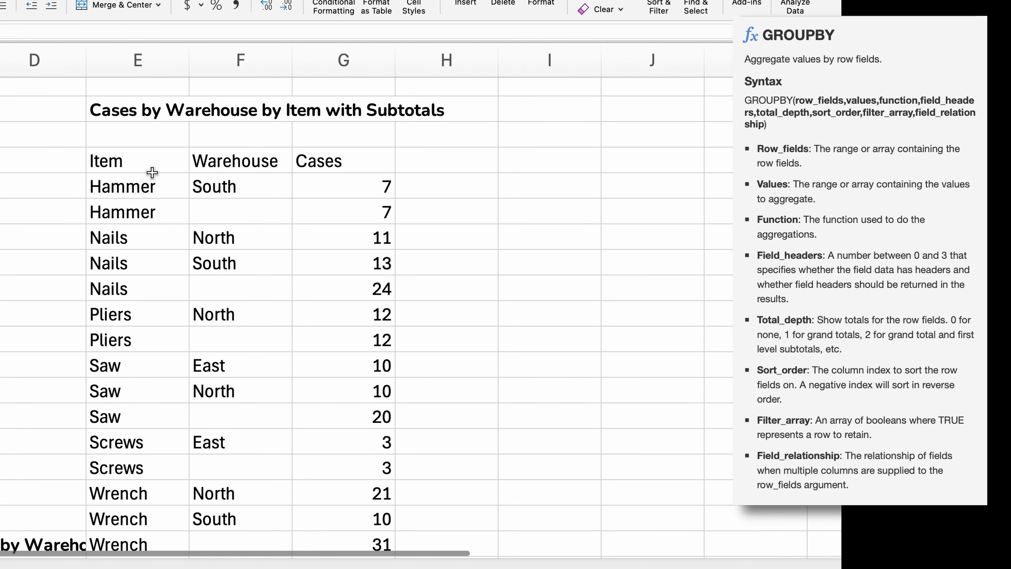
Examine the North and South rows for Nails and their subtotal row in the E54 result
left_click(239, 180)
left_click(239, 237)
left_click(243, 262)
key("BackSpace")
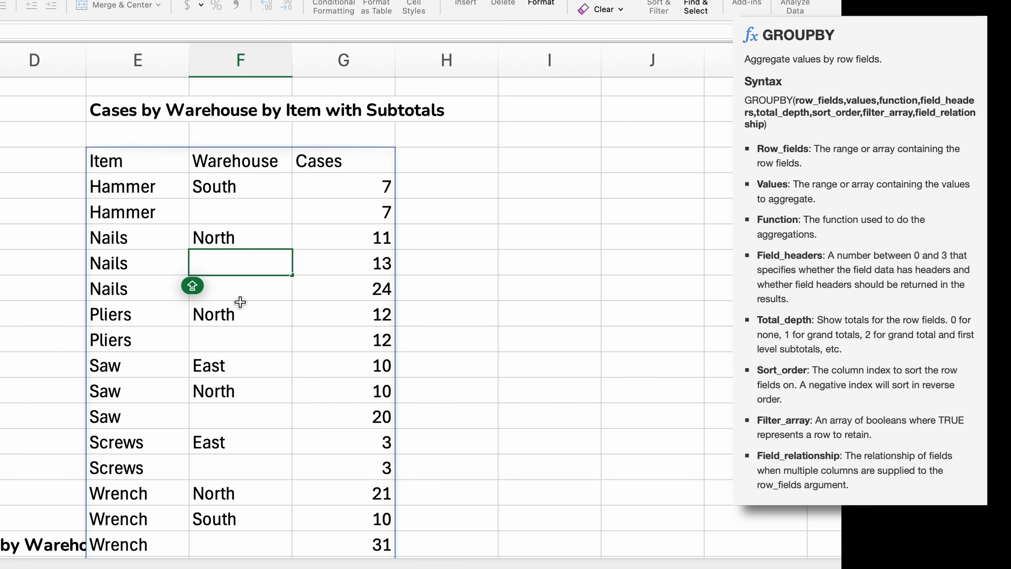
key("Escape")
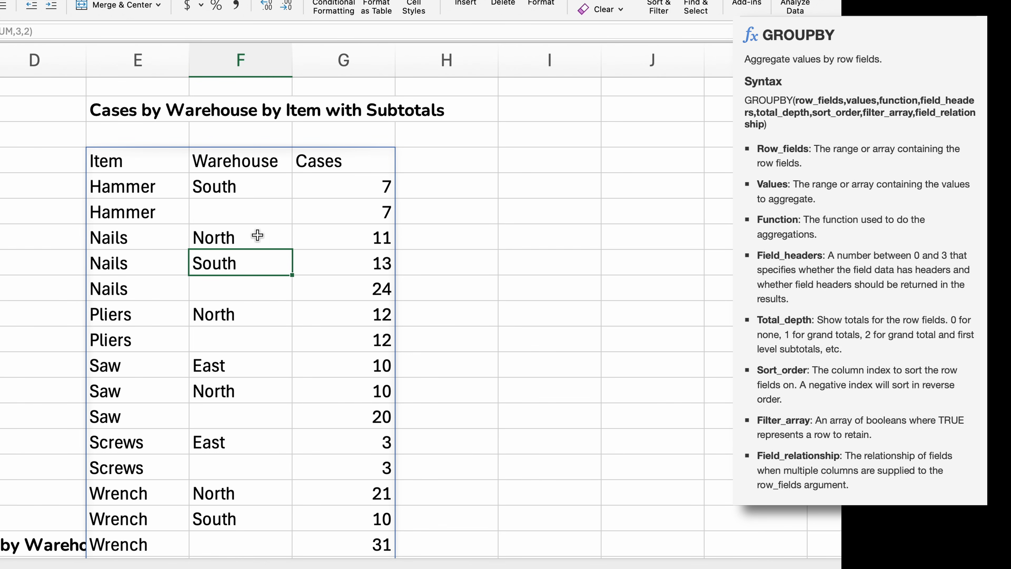
left_click(147, 284)
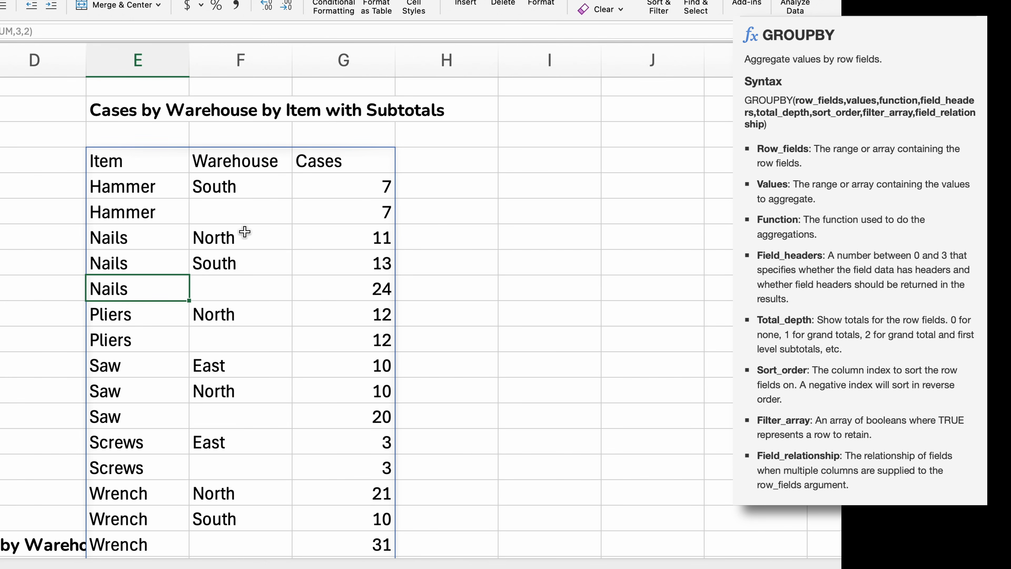
left_click(327, 237)
left_click(330, 262)
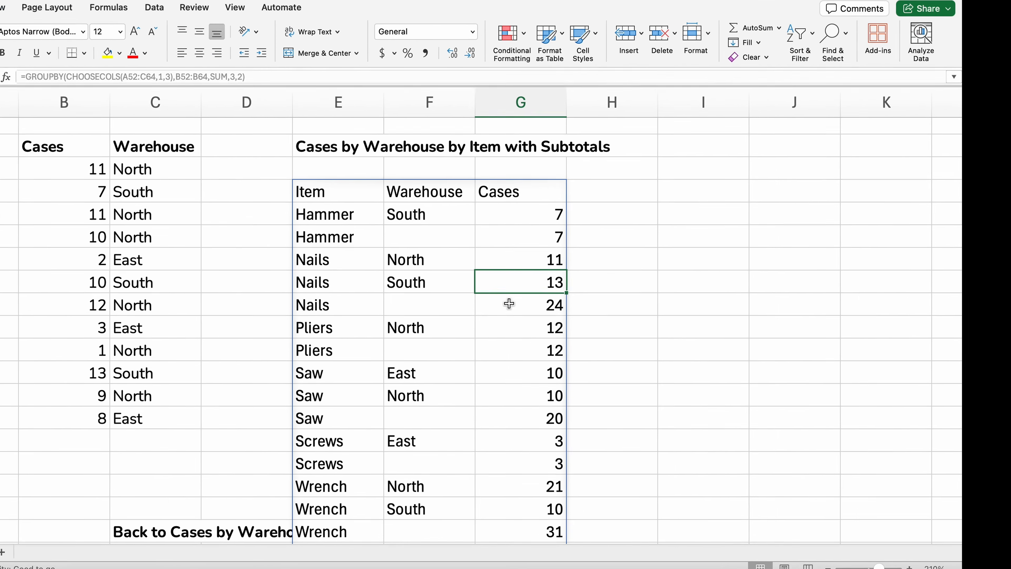
left_click(509, 303)
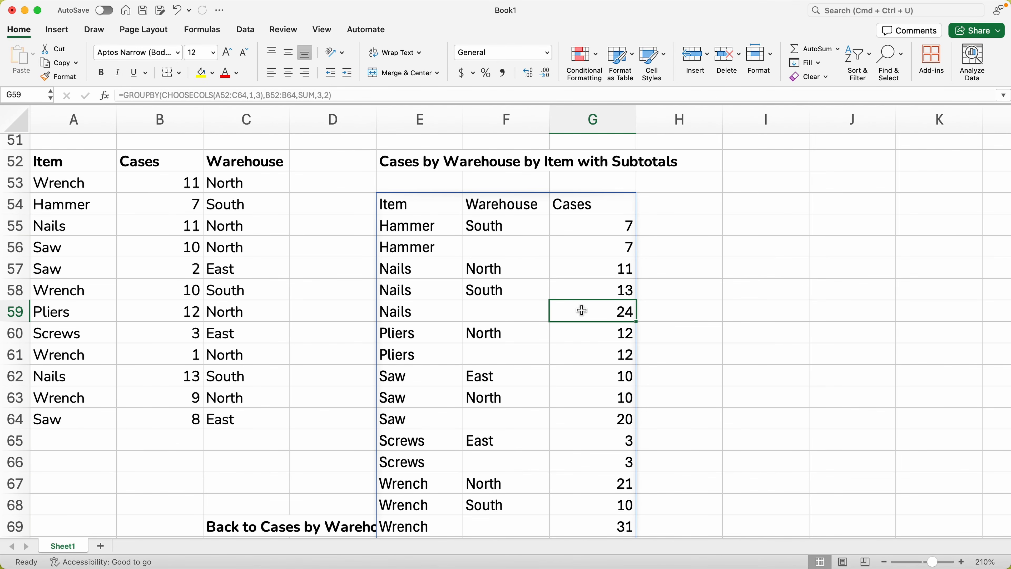
Check the sum of the source Nails cases in B55 and B62 against the Nails subtotal, and return to E54
left_click(168, 226)
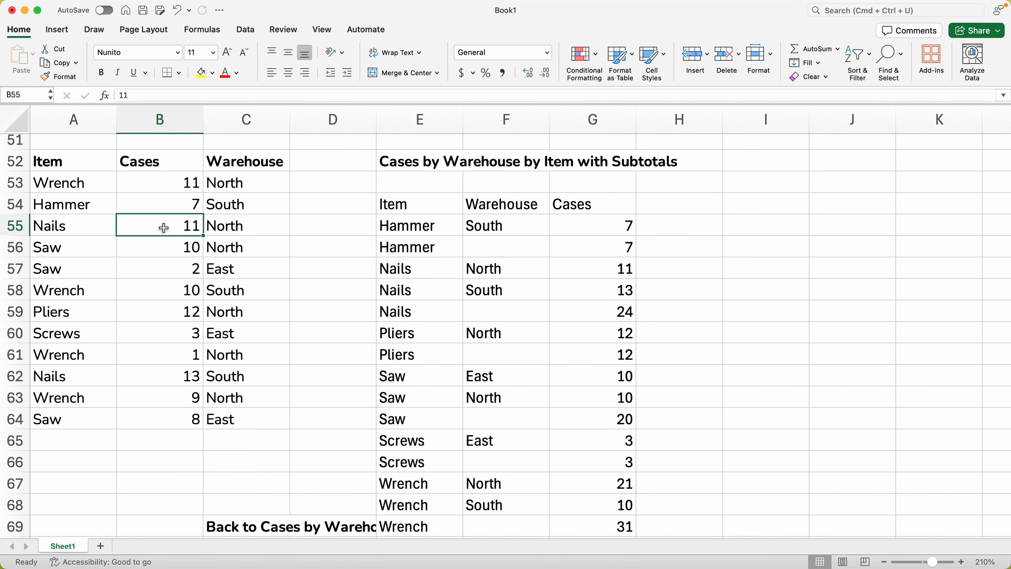
left_click(152, 371, "super")
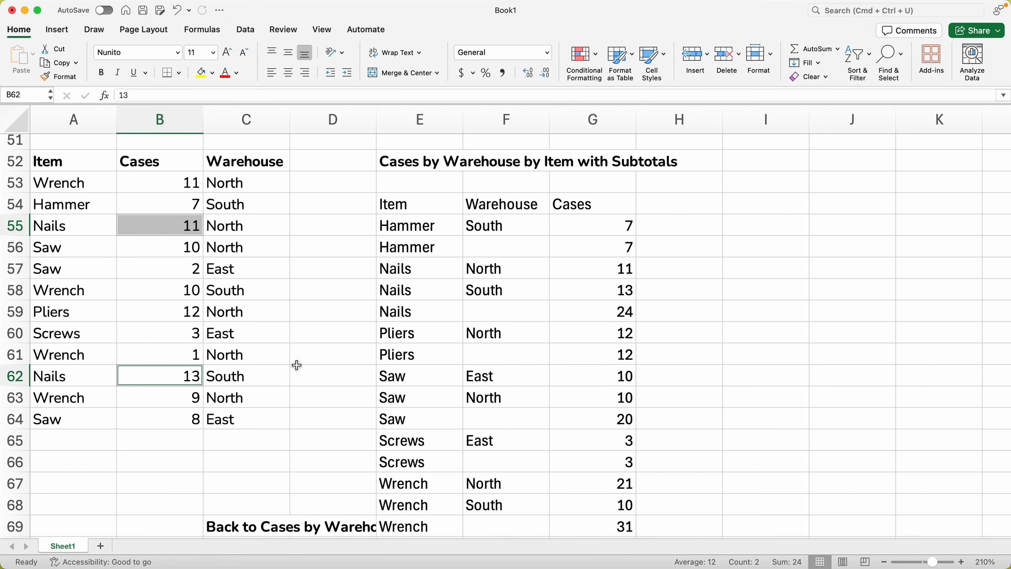
scroll(305, 366, "down", 3)
scroll(306, 366, "up", 1)
scroll(307, 367, "up", 2)
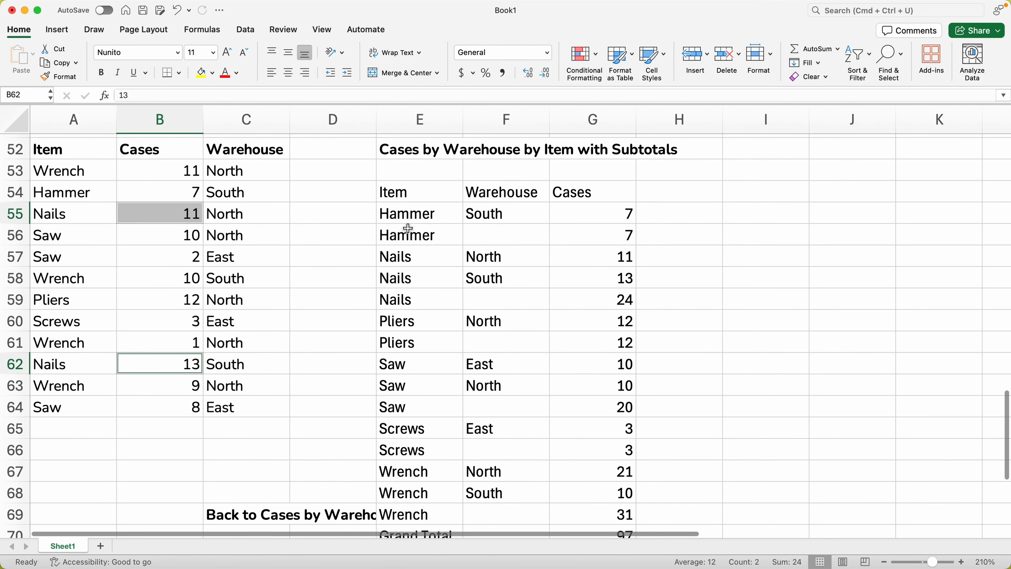
left_click(421, 199)
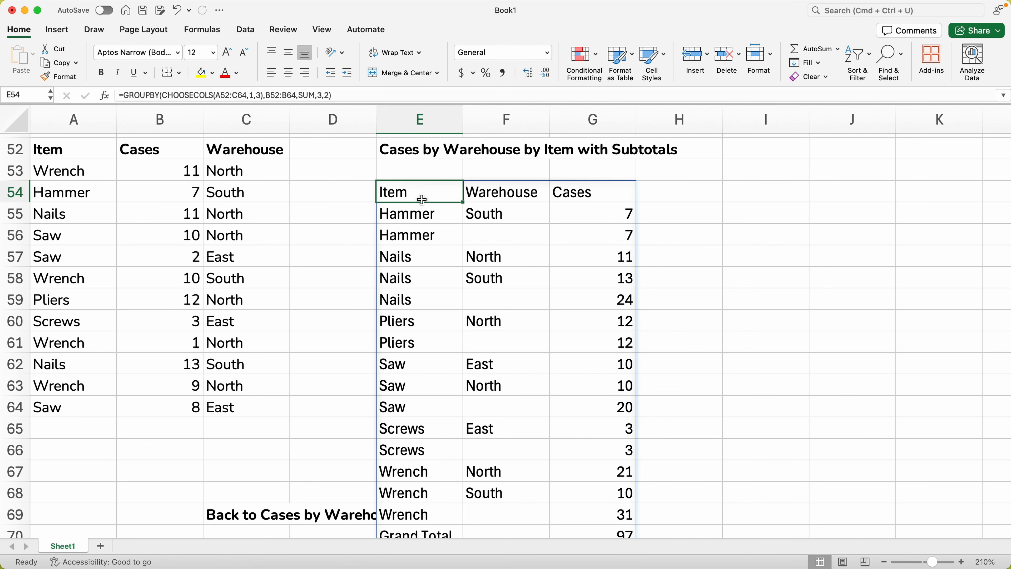
Clear the GROUPBY formula from E54 and move the Back to Cases by Warehouse heading from C69 back to E69
key("Delete")
scroll(419, 201, "down", 5)
left_click(278, 271)
left_click_drag(271, 256, 440, 270)
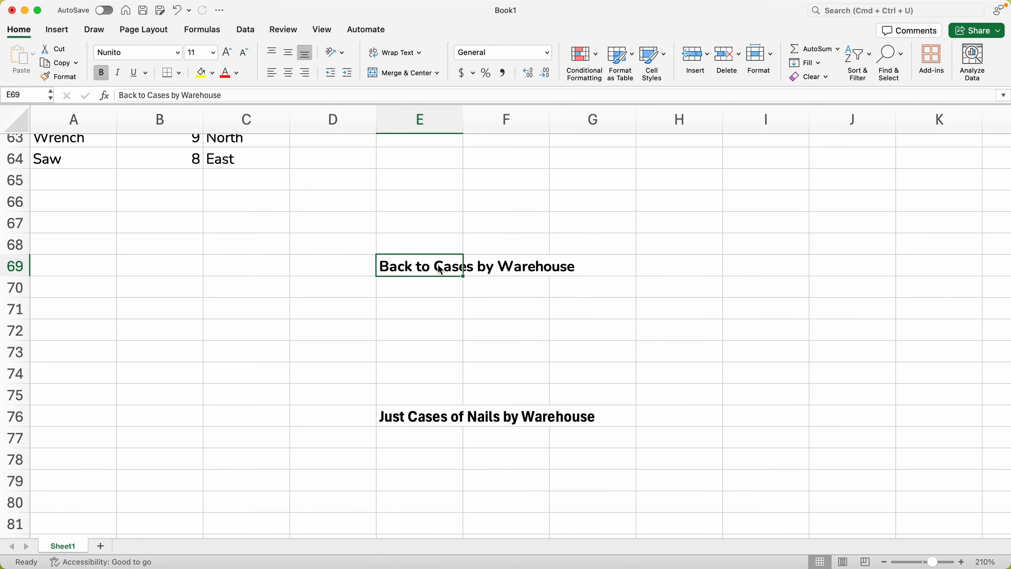
Copy the Item, Cases and Warehouse table in A52:C64 to A69
scroll(427, 313, "up", 6)
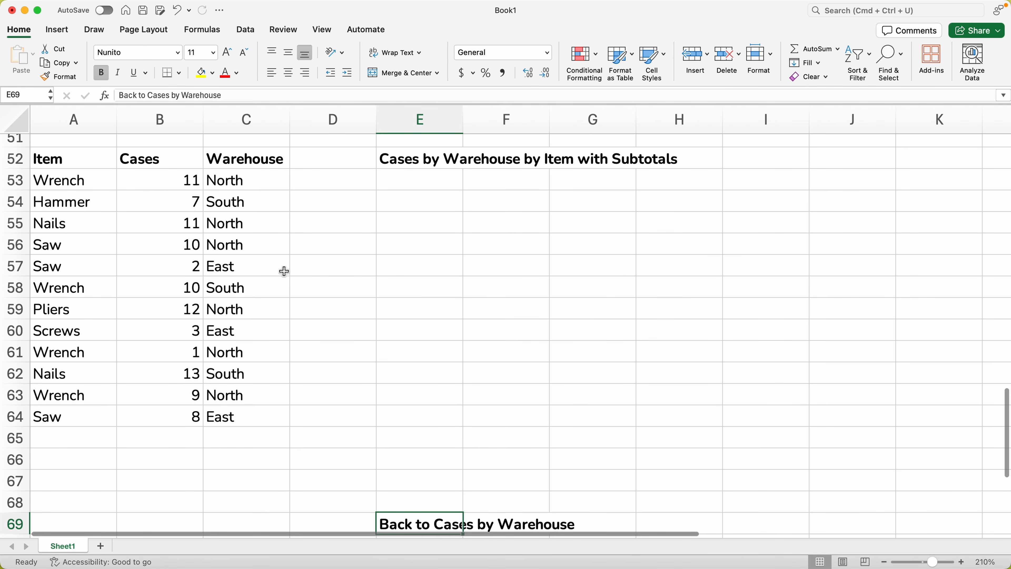
left_click_drag(81, 158, 237, 416)
key("super+c")
scroll(238, 416, "down", 6)
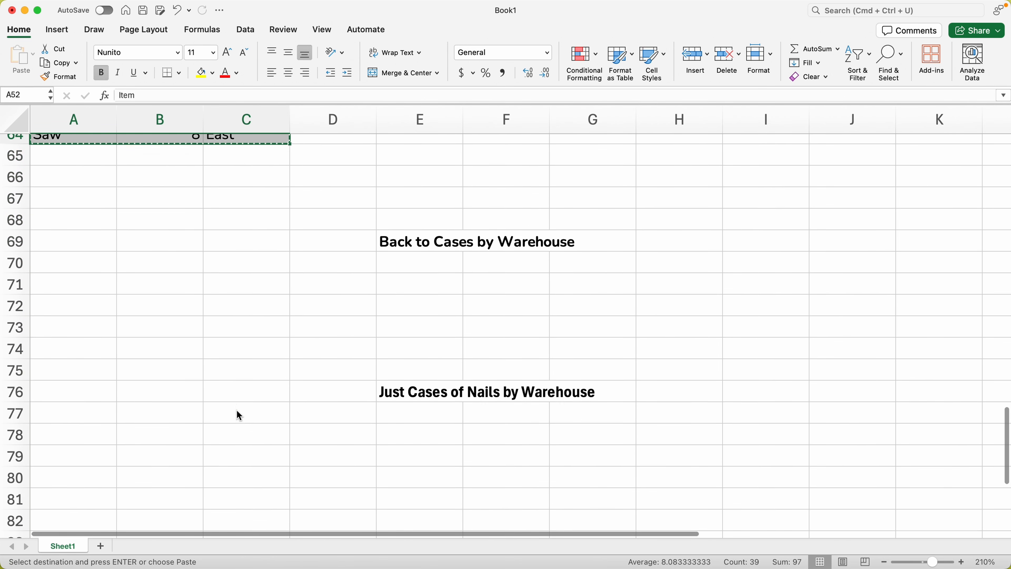
scroll(239, 416, "down", 1)
left_click(105, 223)
key("Return")
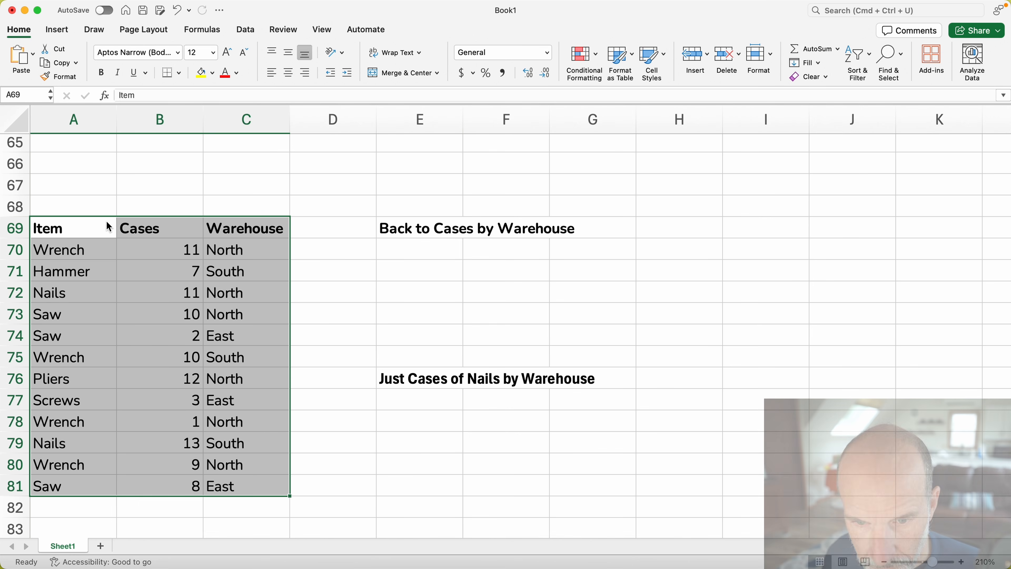
Start a GROUPBY formula in E71 under the Back to Cases by Warehouse heading
left_click(431, 268)
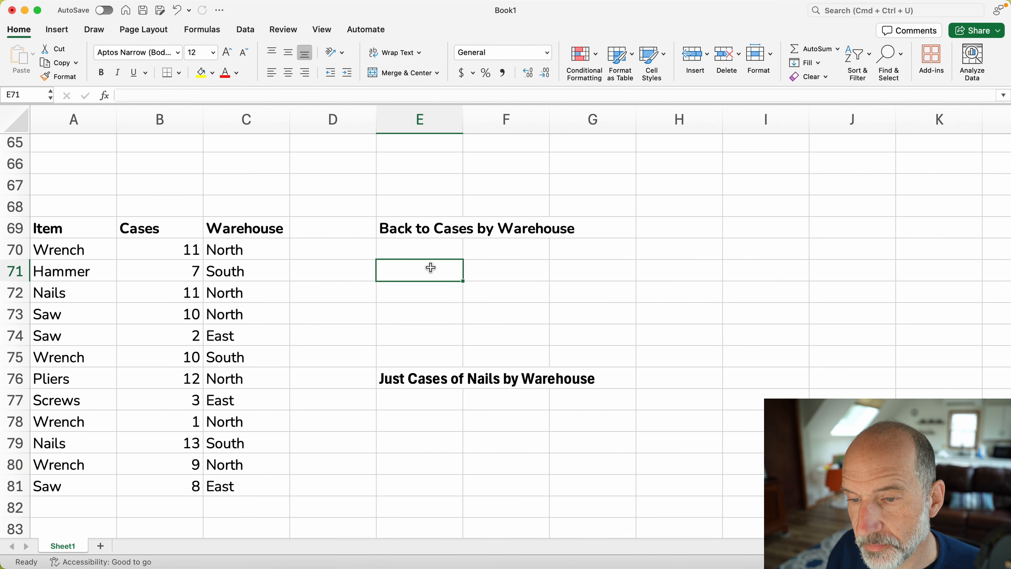
type("=GROUPBY(")
left_click_drag(255, 485, 86, 234)
type(",")
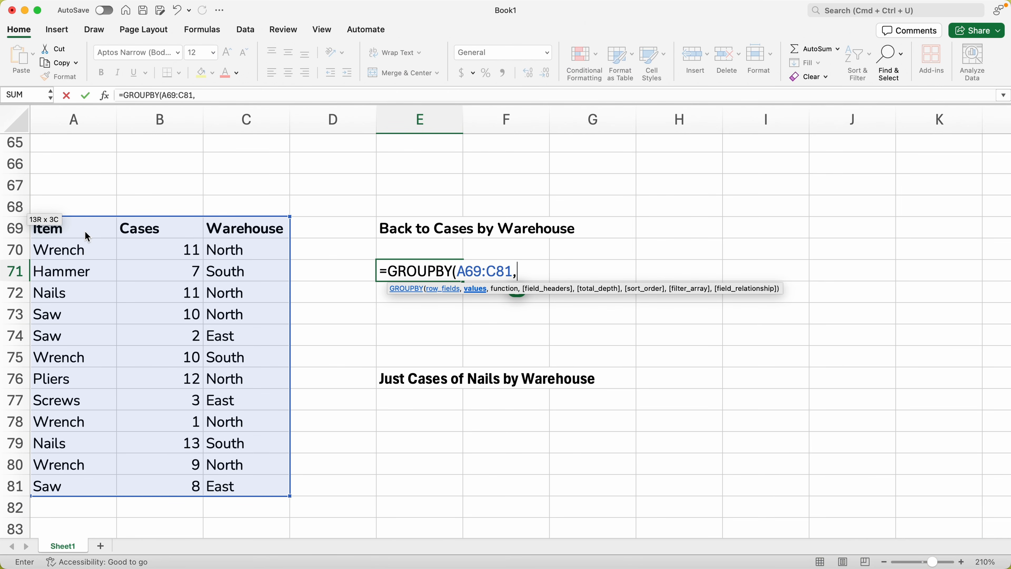
key("BackSpace")
key("BackSpace")
key("BackSpace")
key("BackSpace")
key("BackSpace")
key("BackSpace")
key("BackSpace")
key("BackSpace")
Complete the E71 GROUPBY formula with row fields C69:C81, values B69:B81, the SUM function and field_headers 3
left_click_drag(246, 484, 237, 223)
type(",")
left_click_drag(167, 229, 168, 480)
type(",SUM,")
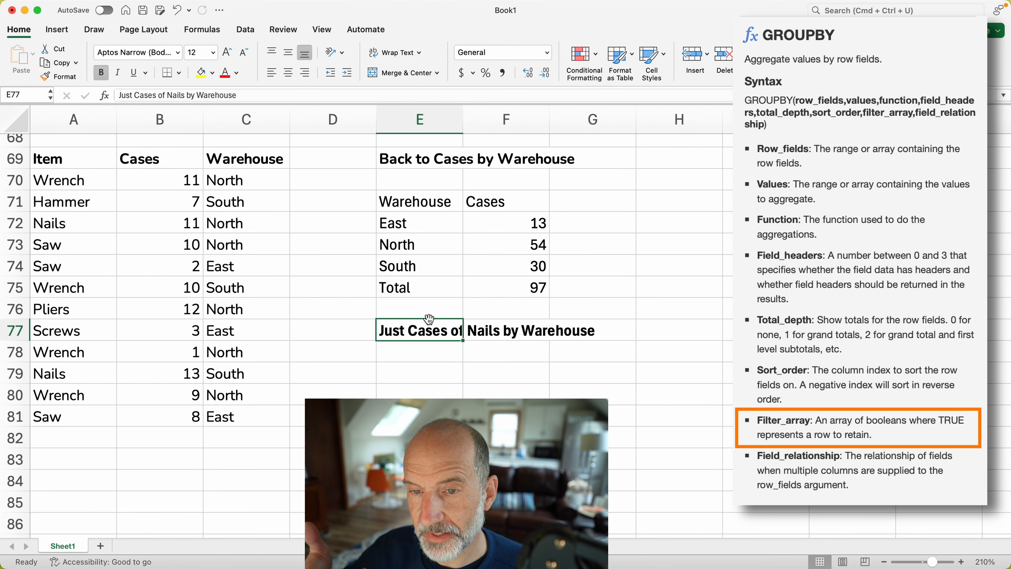
key("Down")
key("Down")
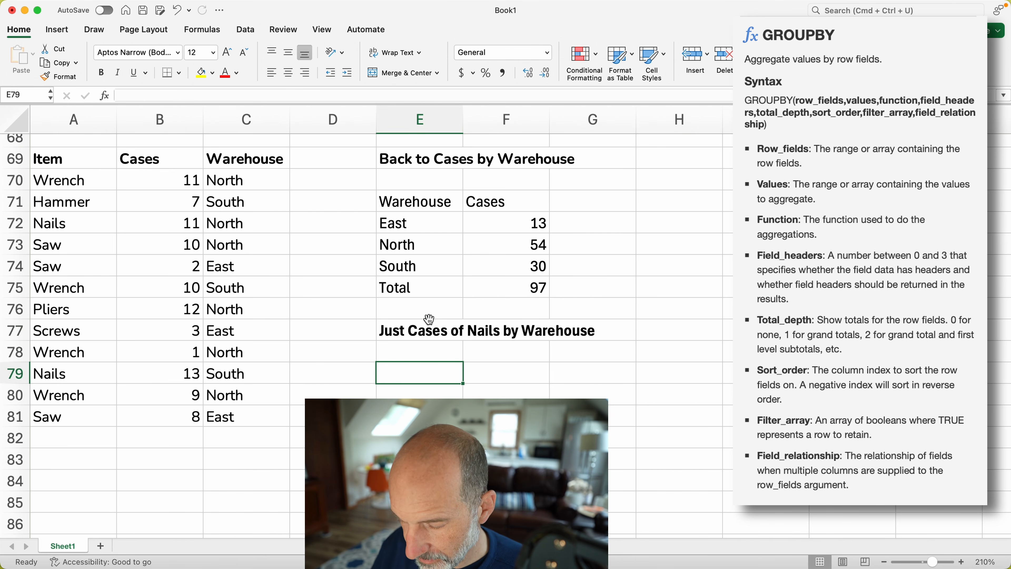
type("=FILTER")
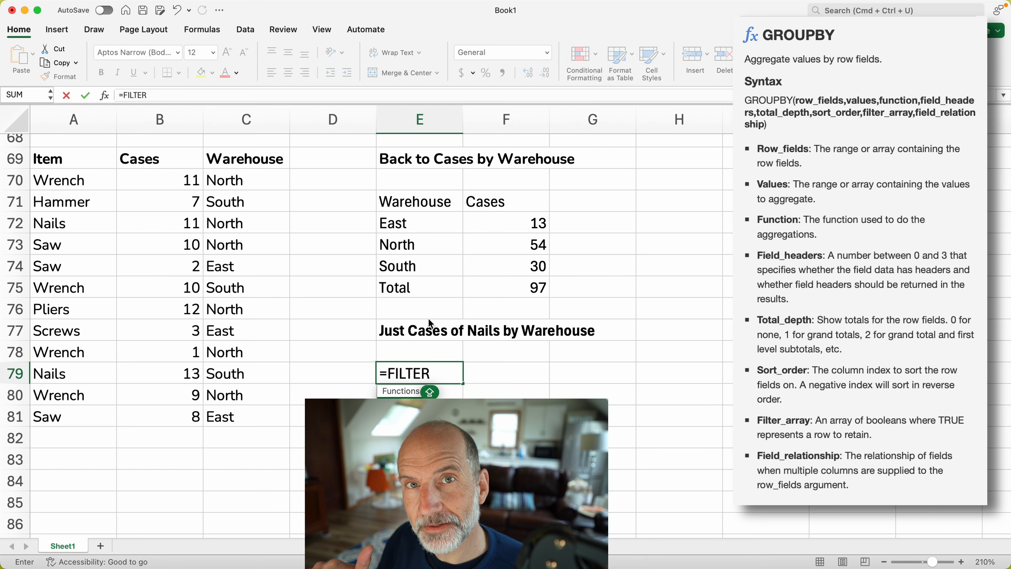
key("Escape")
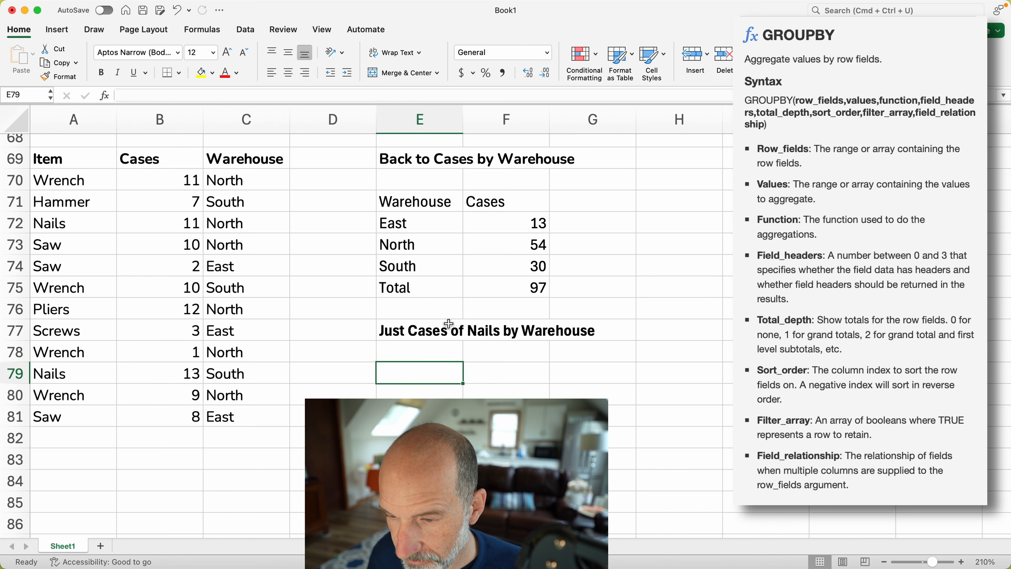
Copy the text of the E71 GROUPBY formula into E79, keeping its cell references the same
left_click(423, 211)
left_click_drag(254, 94, 123, 93)
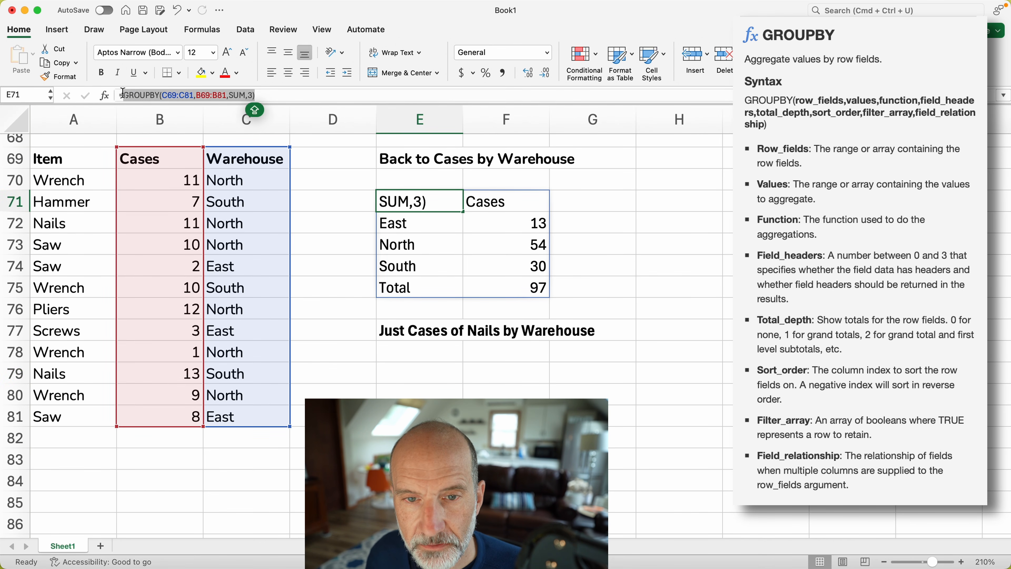
key("Escape")
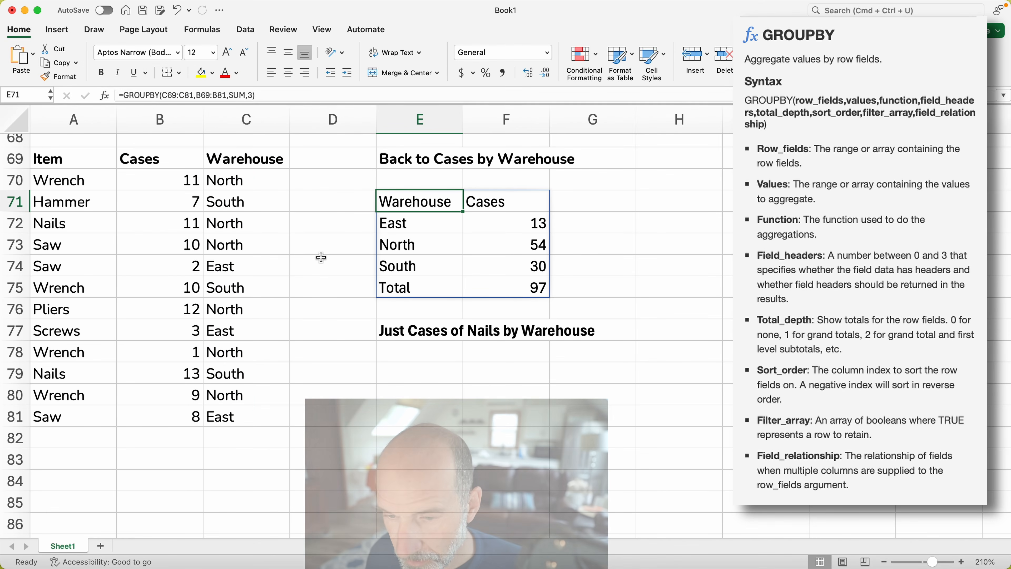
left_click(432, 381)
key("super+v")
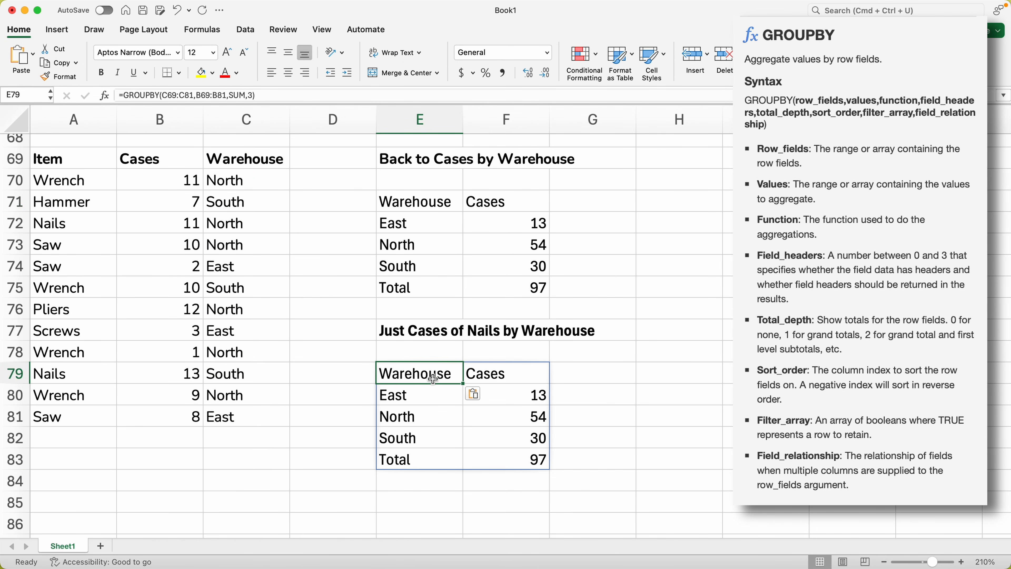
Extend the E79 GROUPBY formula up to its filter_array argument, leaving total_depth and sort_order blank
double_click(433, 377)
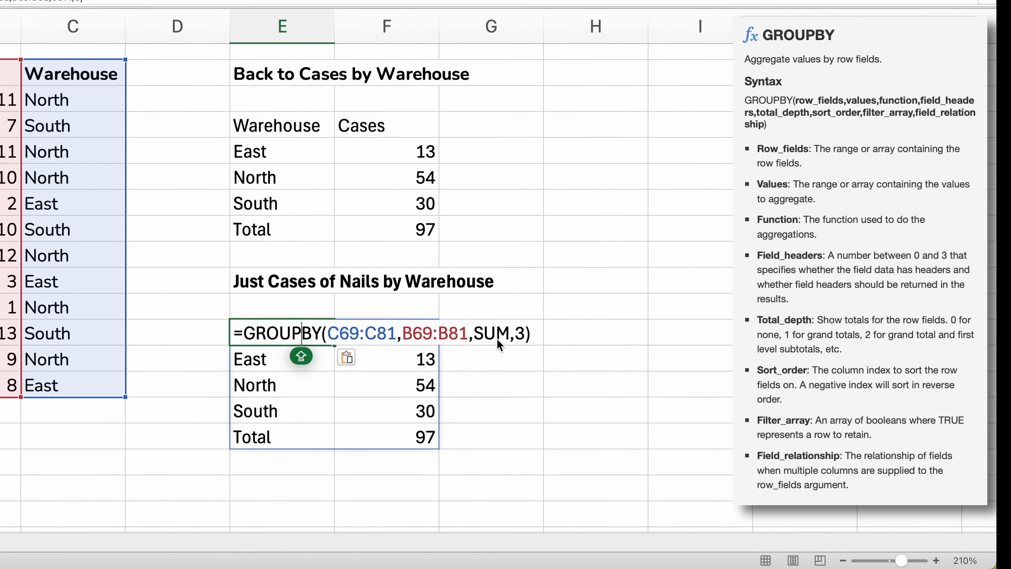
left_click(617, 376)
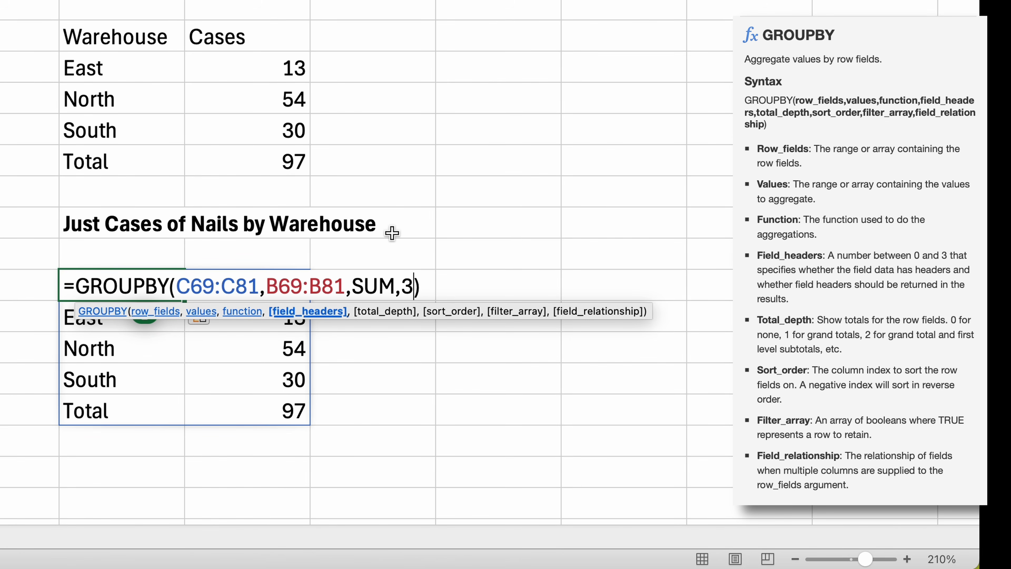
type(",")
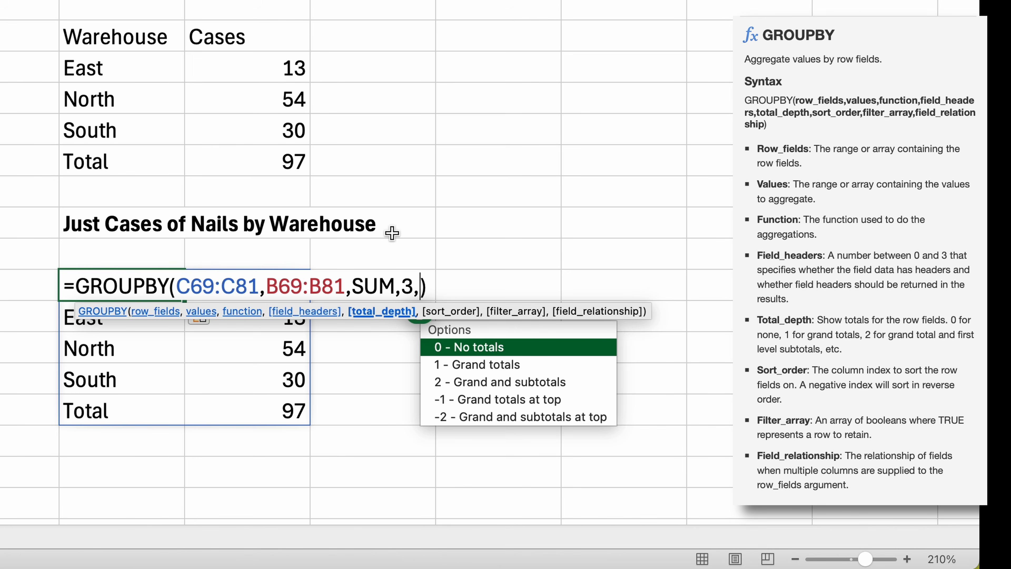
type(",")
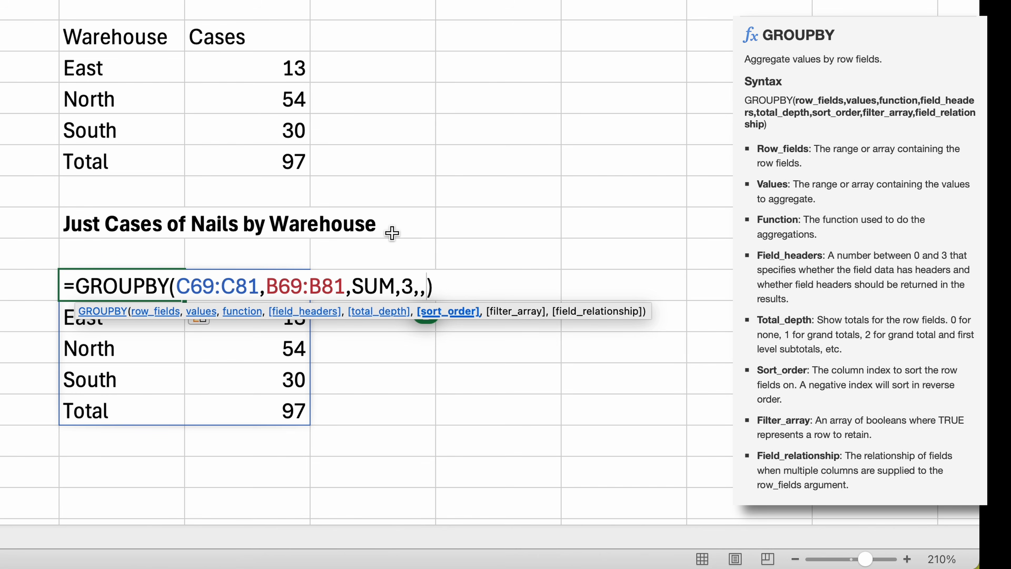
type(",")
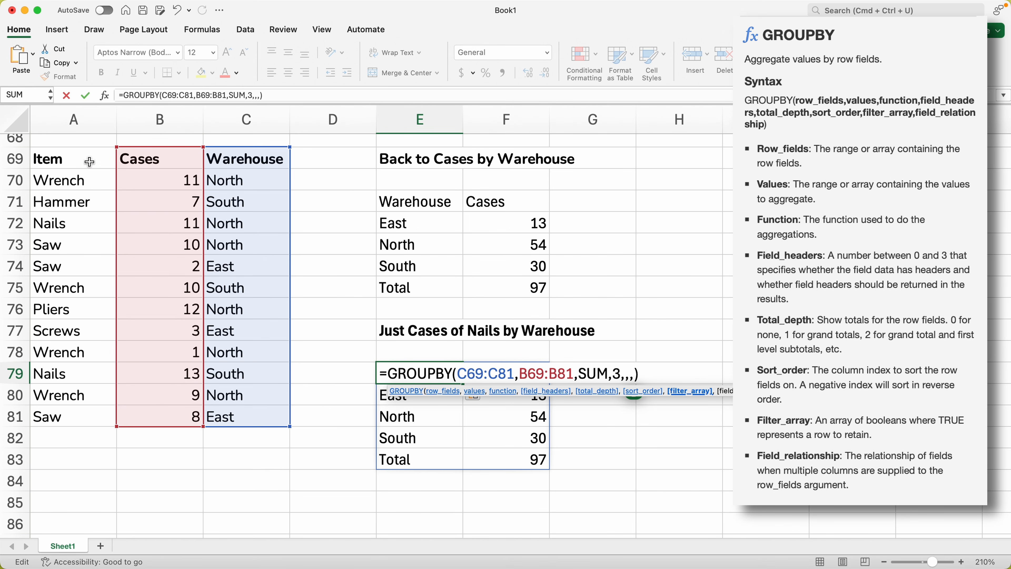
Set the filter_array of the E79 formula to A69:A81="Nails" and enter the formula
left_click_drag(90, 161, 86, 410)
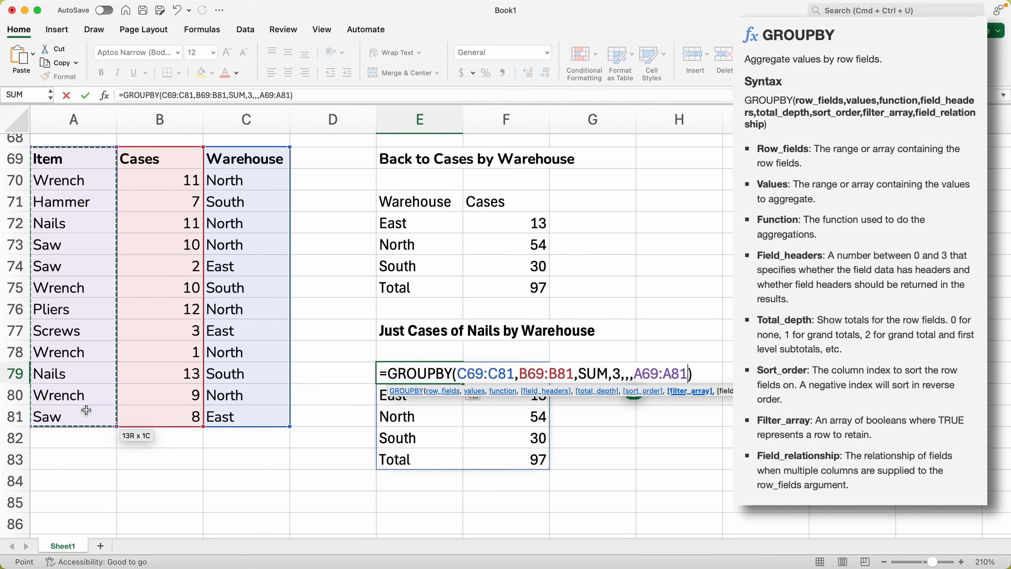
type("=")
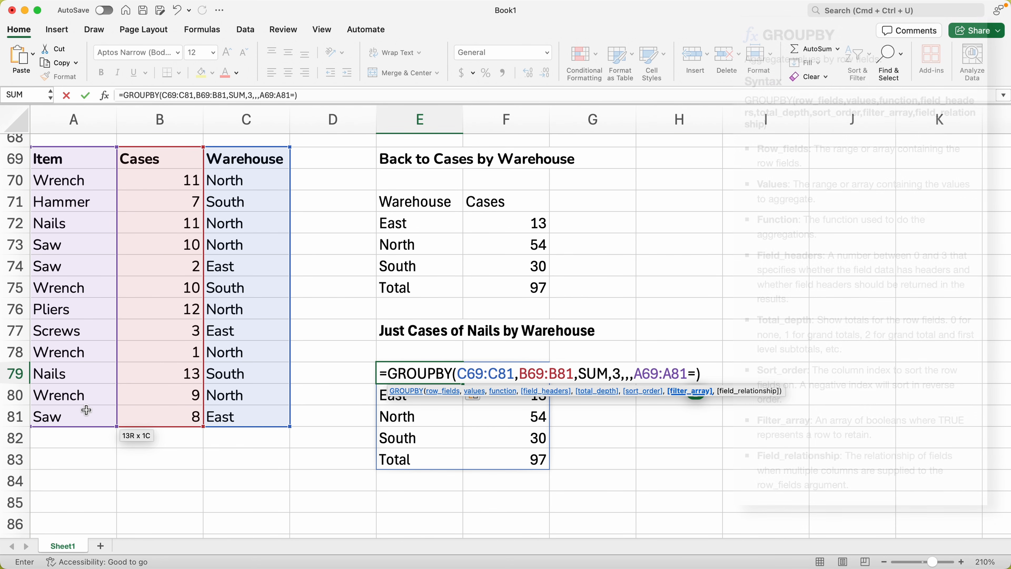
type("\"")
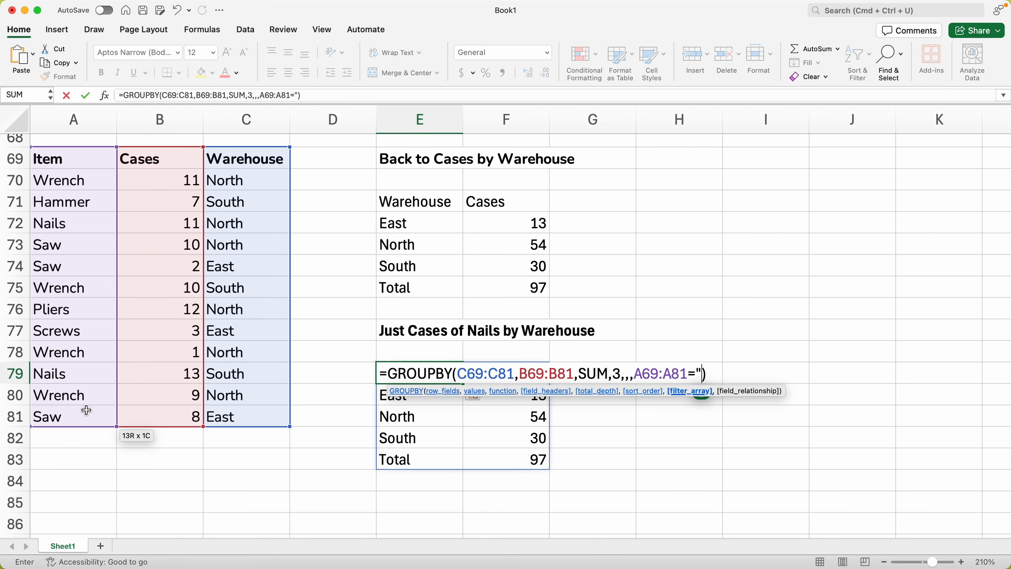
type("NAILS")
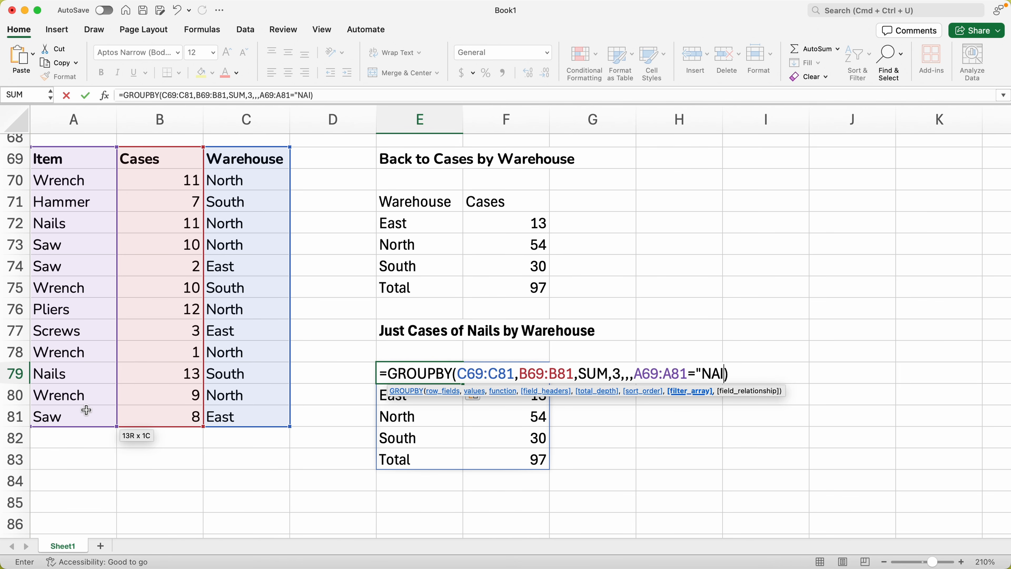
key("BackSpace")
key("BackSpace")
key("BackSpace")
key("BackSpace")
type("ails")
key("Return")
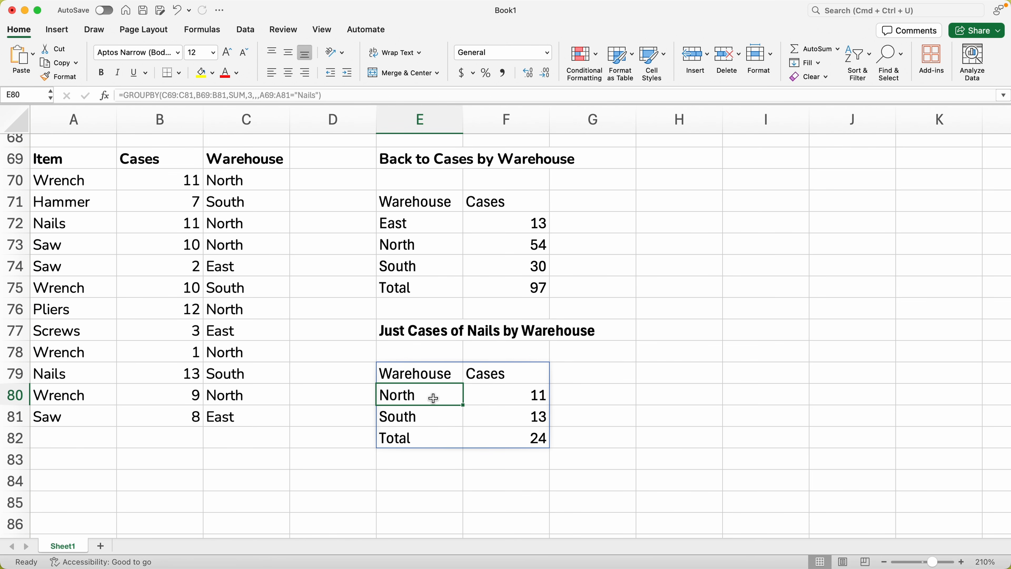
Check the North, South and Total results in F80:F82 against the source Nails cases in B72 and B79
left_click(477, 397)
left_click(474, 413)
left_click(485, 431)
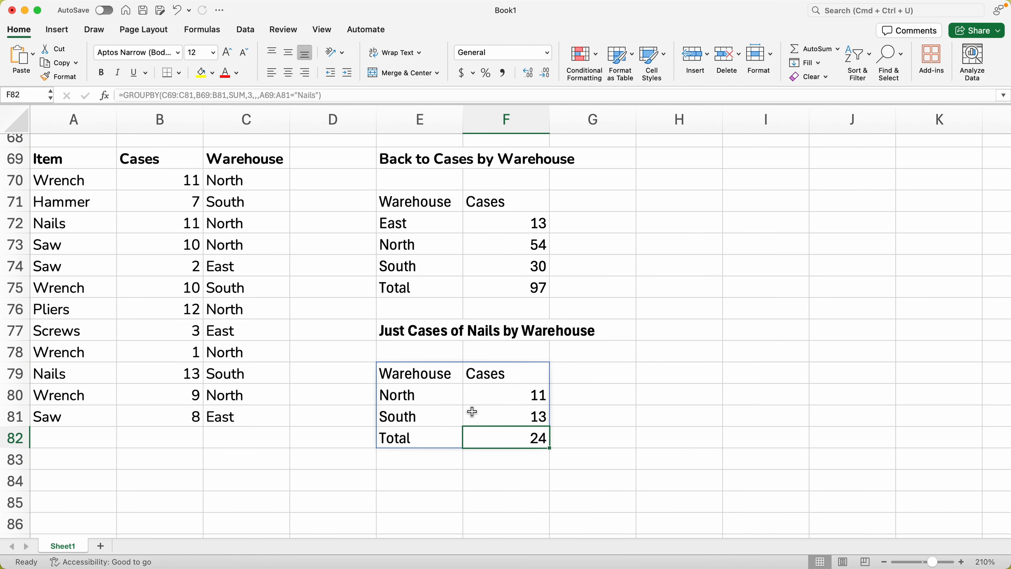
left_click(177, 225)
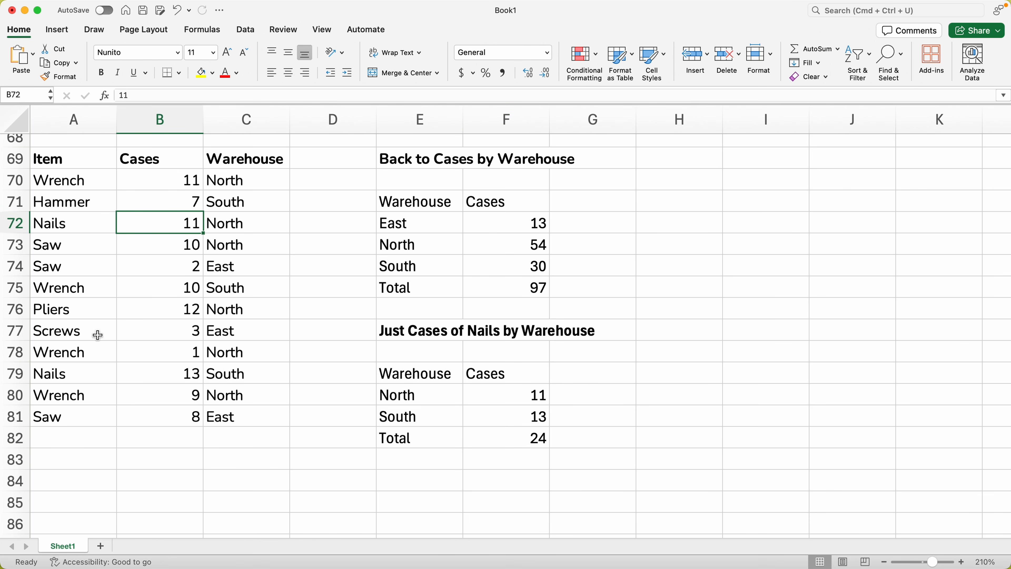
left_click(143, 367, "super")
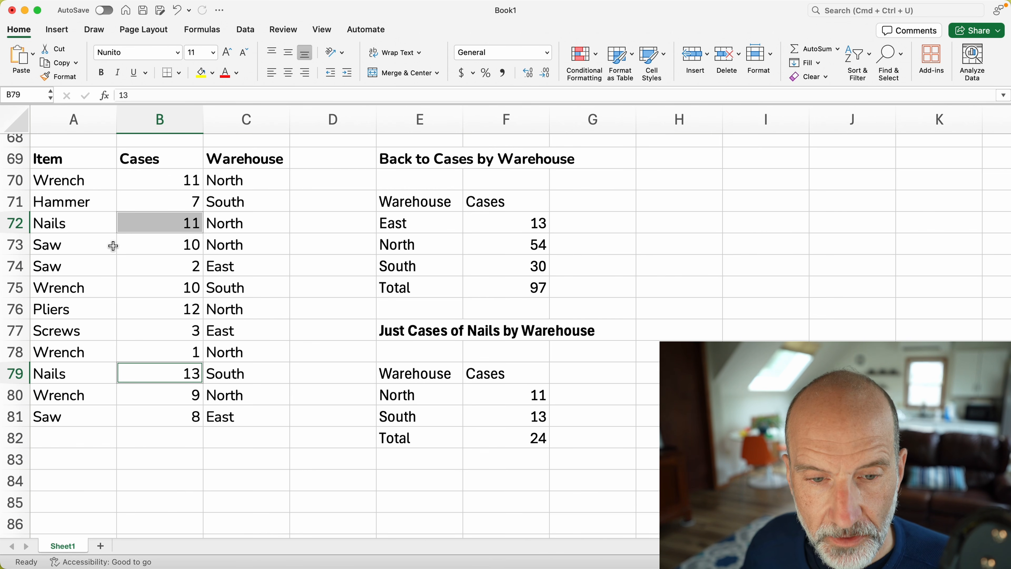
Replace the item in A73 with Nails by copying A72 over it
left_click(113, 246)
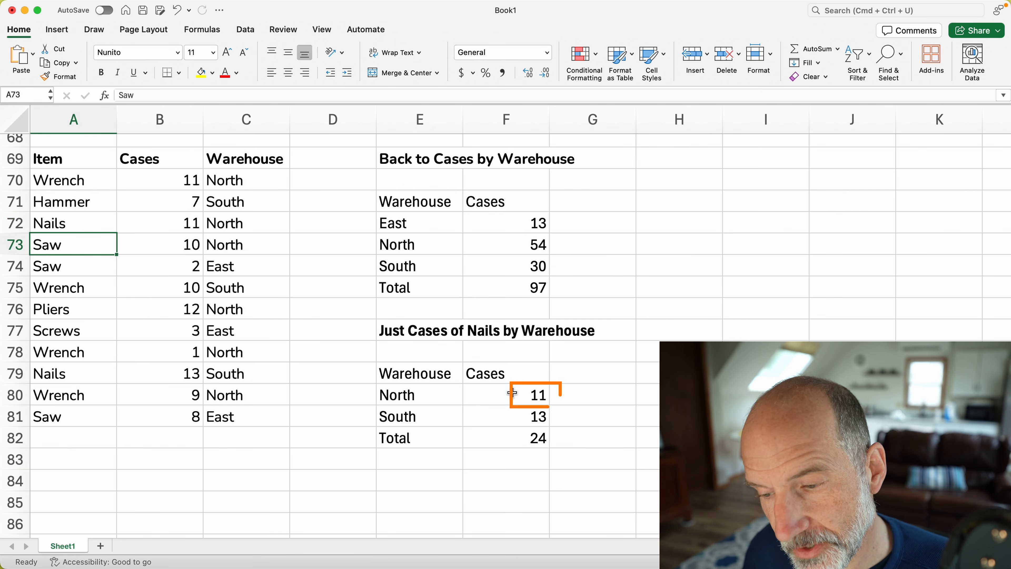
left_click(101, 221)
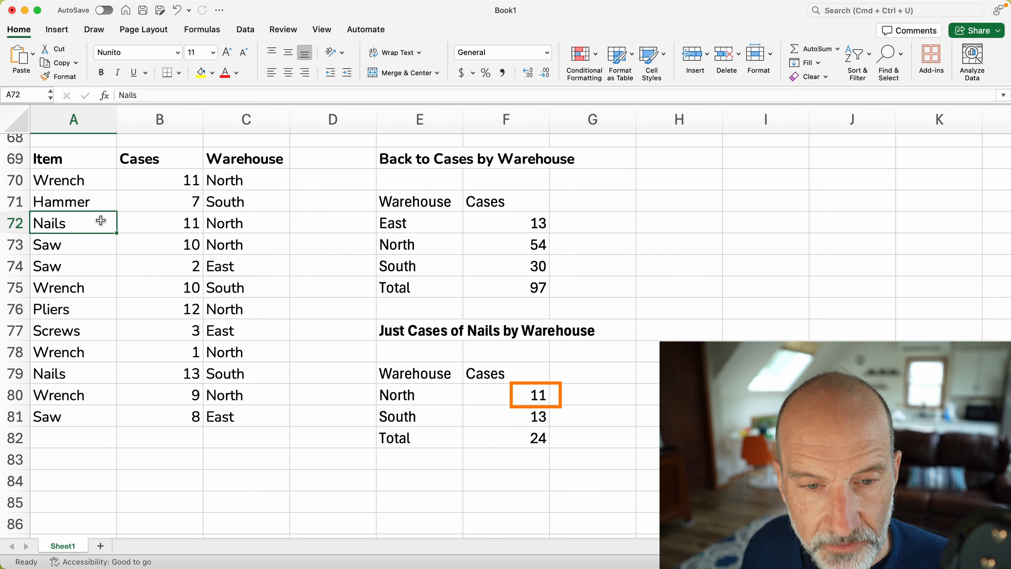
key("super+c")
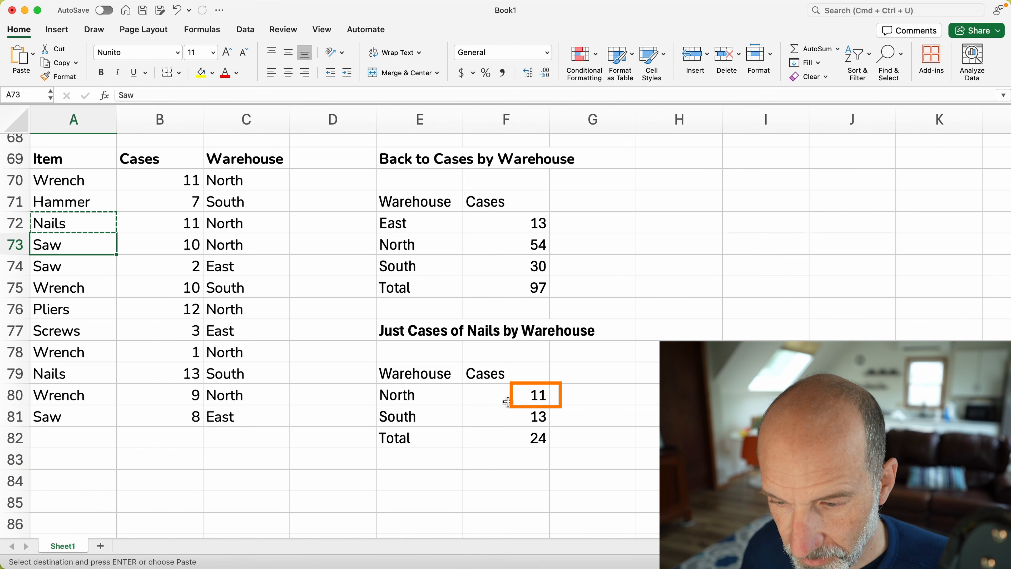
key("super+v")
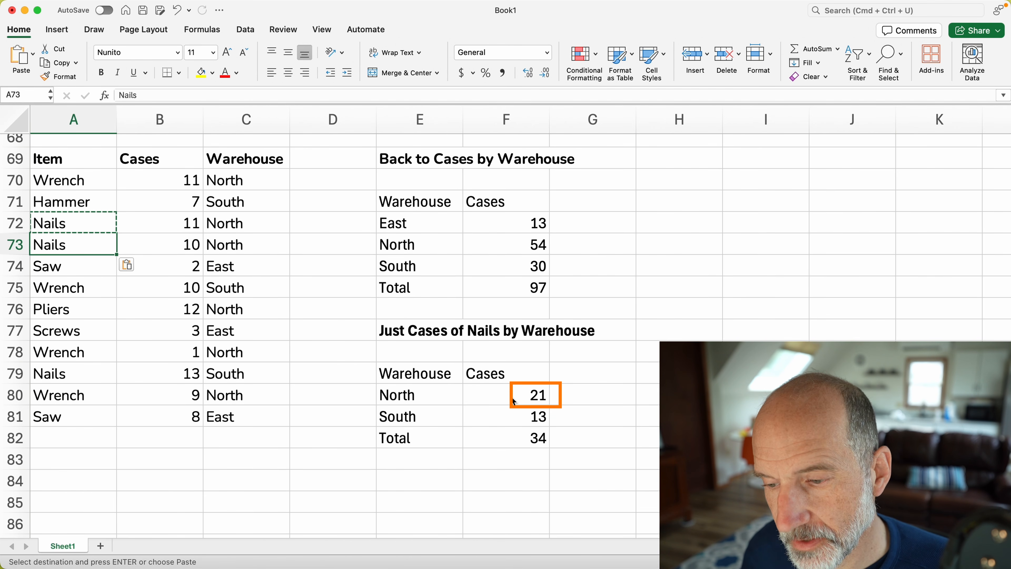